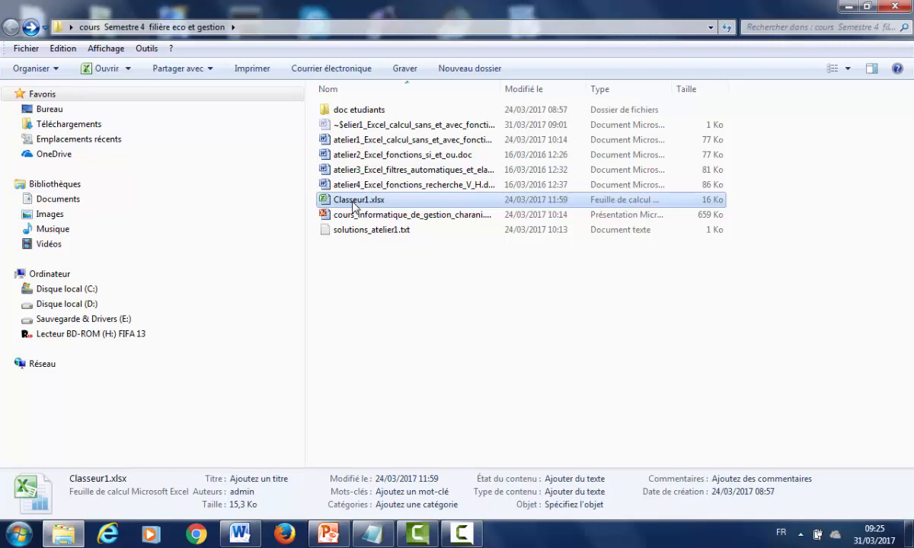
# Open the workbook Classeur1.xlsx, and switch to the atelier1_Excel_calcul_sans_et_avec_fonctions.doc exercise document in Word
pyautogui.doubleClick(354, 202)
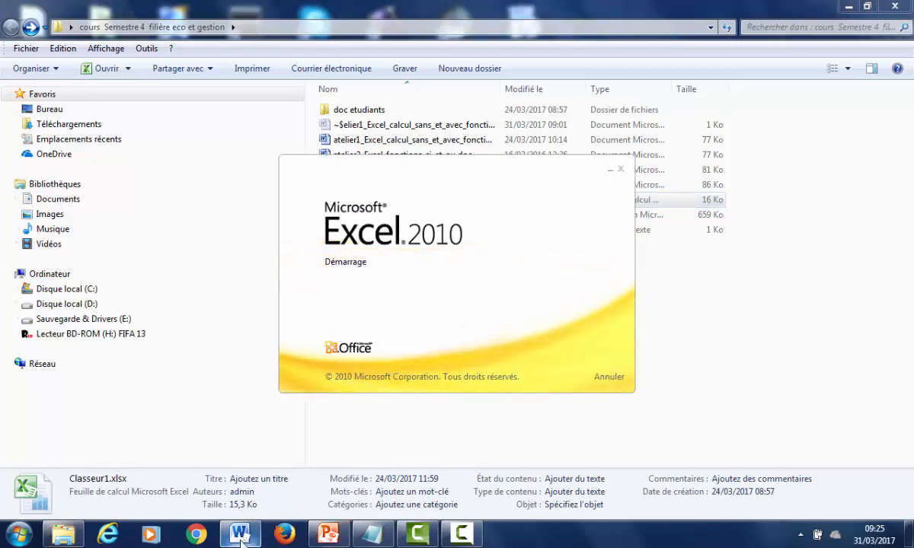
pyautogui.moveTo(240, 539)
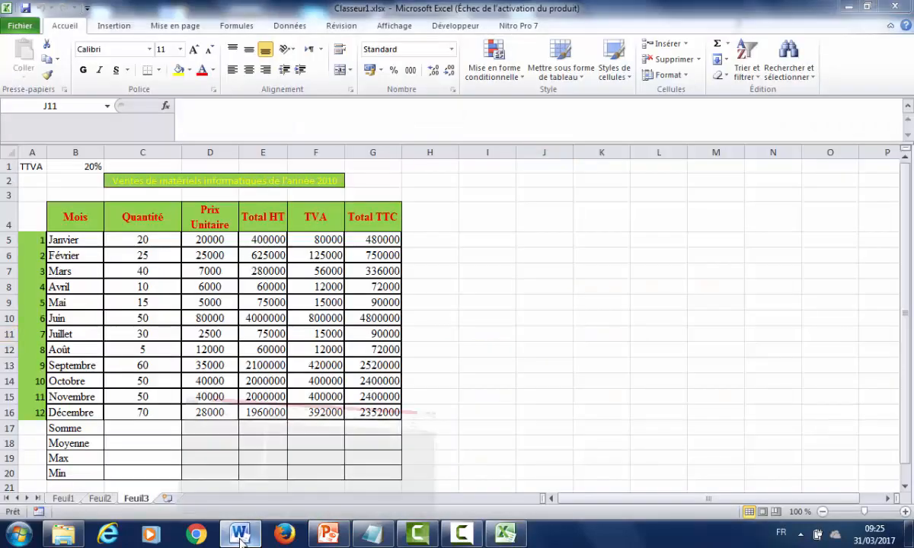
pyautogui.click(240, 539)
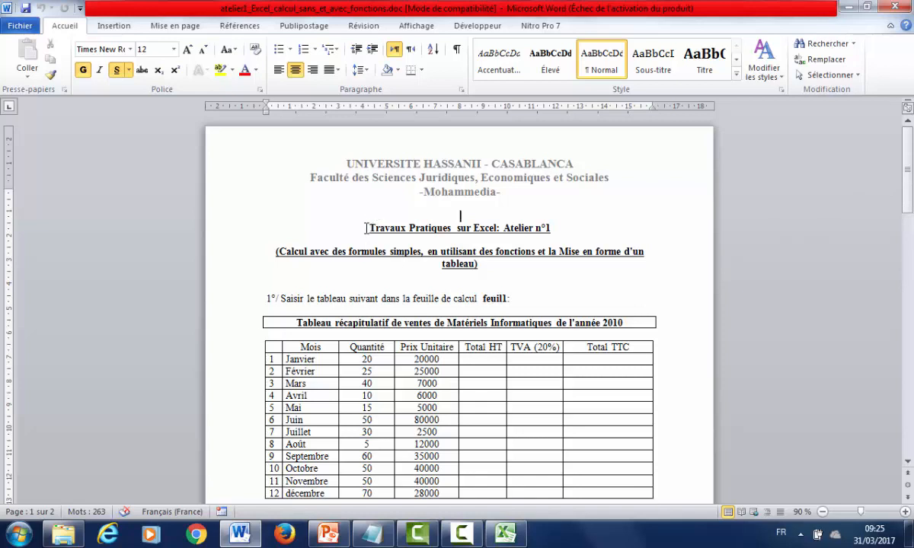
# Enlarge the "Travaux Pratiques sur Excel: Atelier n°1" title and the bracketed subtitle below it to 16 pt
pyautogui.moveTo(346, 217); pyautogui.dragTo(522, 269)
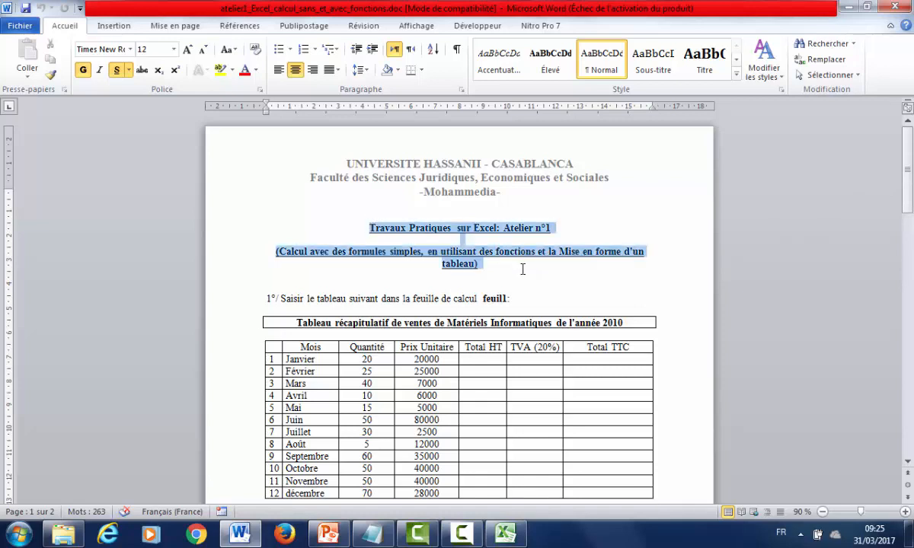
pyautogui.click(187, 50)
pyautogui.click(187, 49)
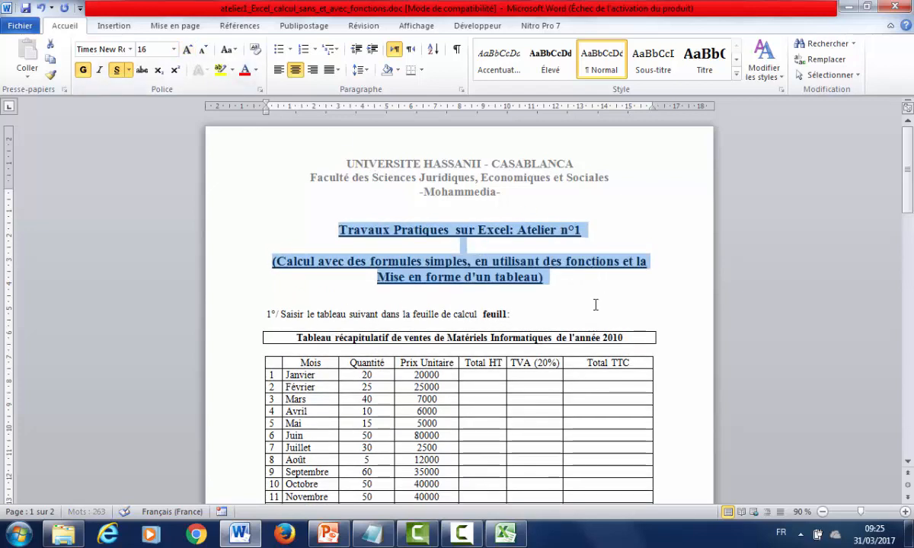
pyautogui.click(780, 358)
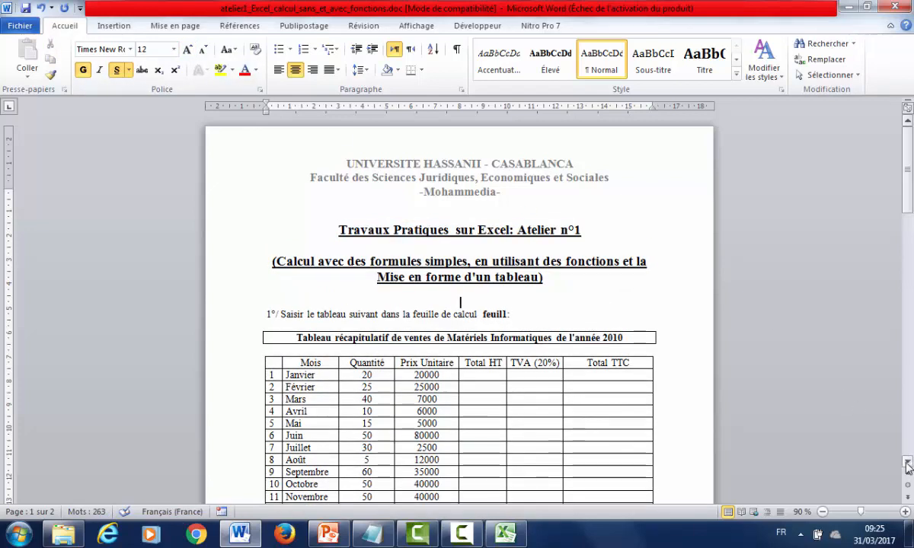
# Insert a page break between question 3 and question 4 so that question 4 starts on a new page
pyautogui.click(907, 462)
pyautogui.click(907, 461)
pyautogui.click(907, 461)
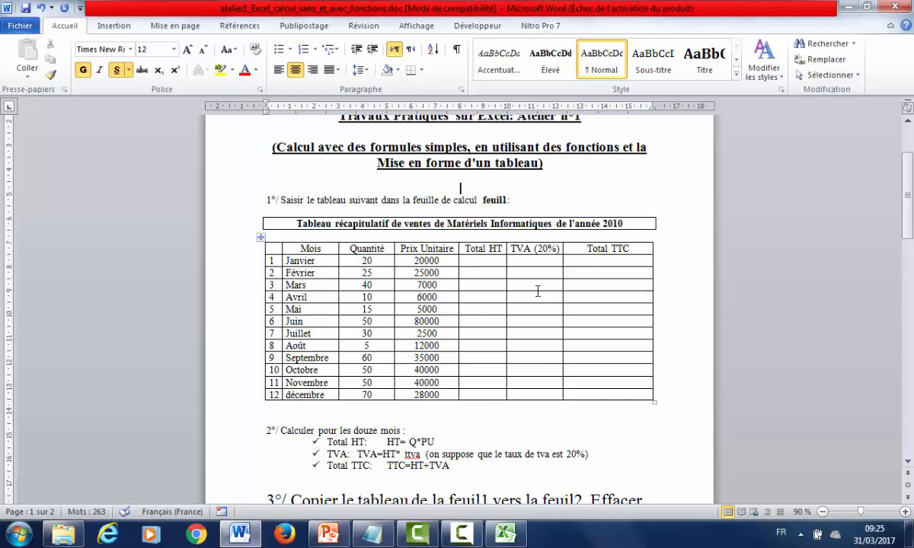
pyautogui.click(907, 462)
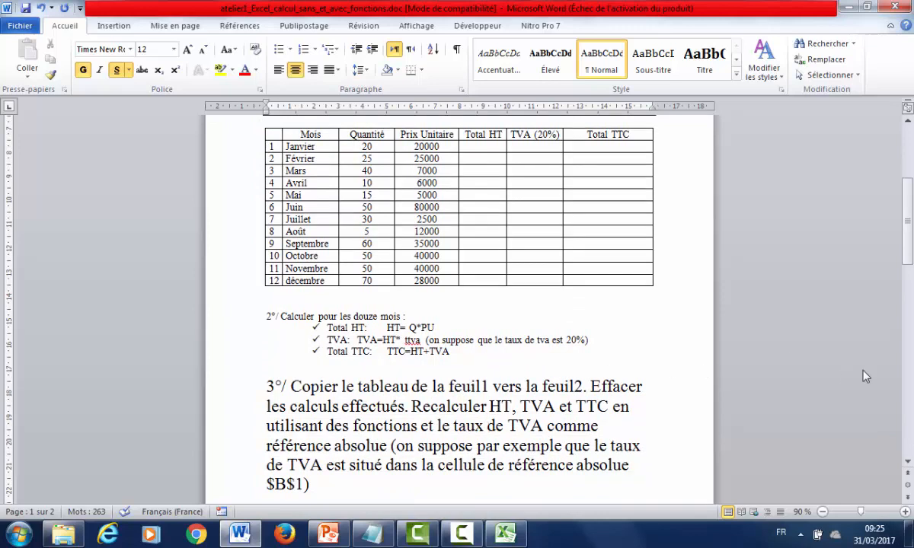
pyautogui.click(907, 462)
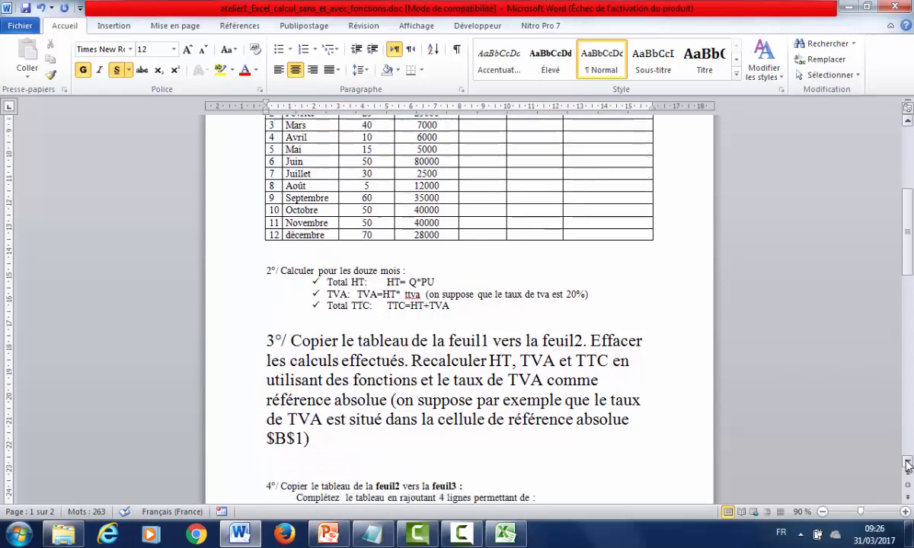
pyautogui.scroll(-3, 907, 462)
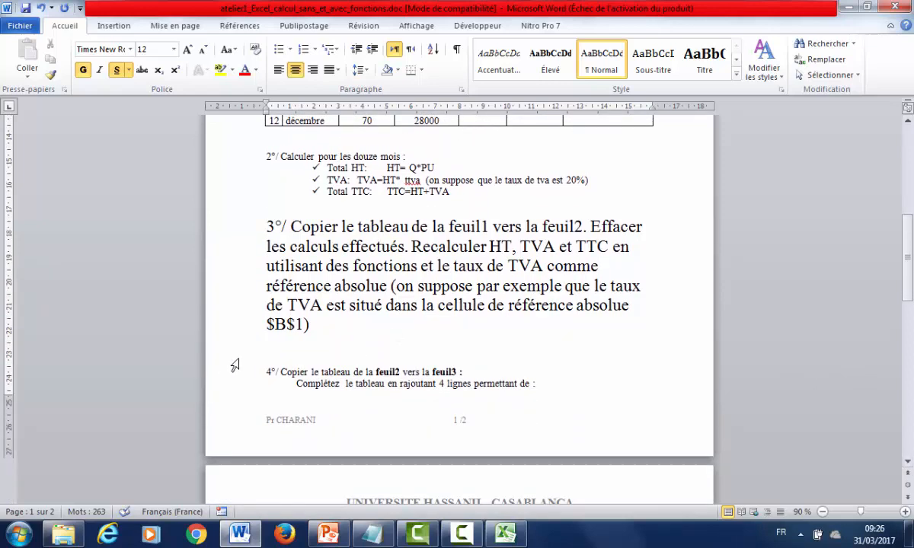
pyautogui.click(250, 344)
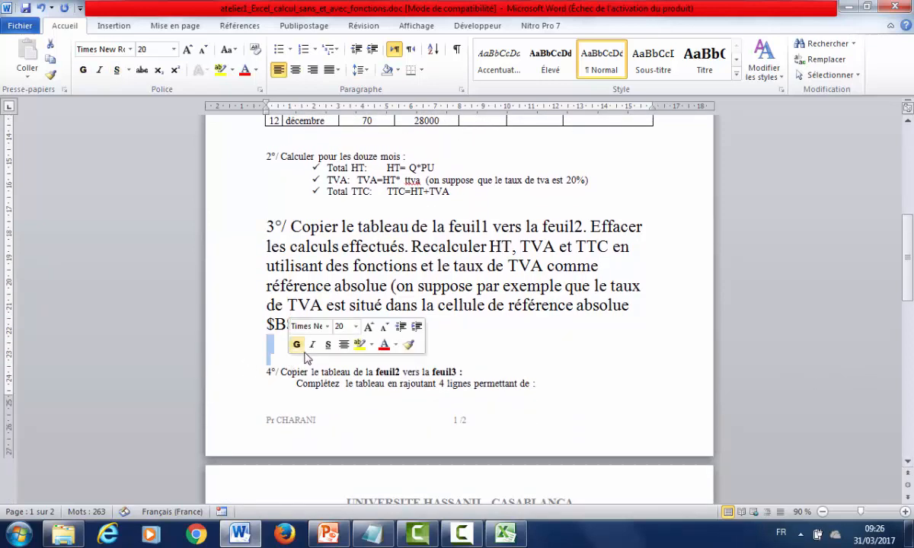
pyautogui.click(221, 383)
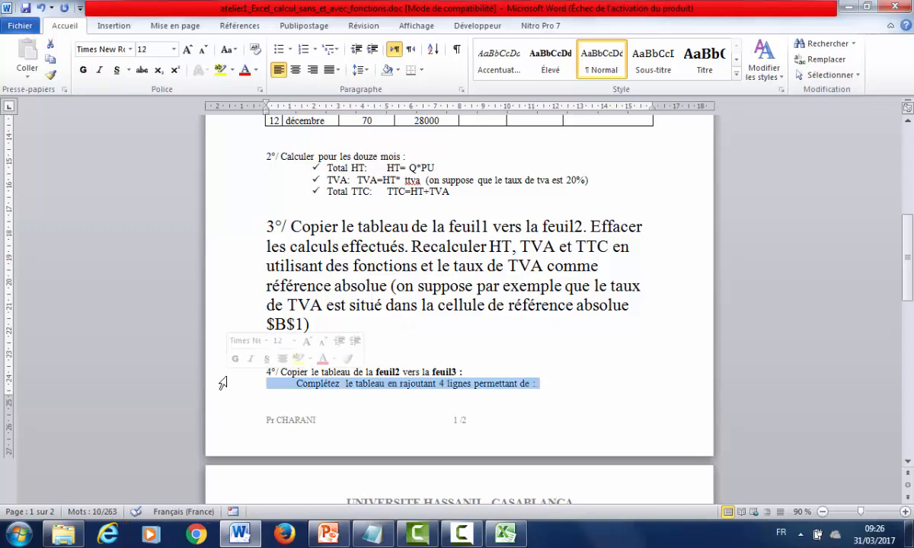
pyautogui.click(383, 348)
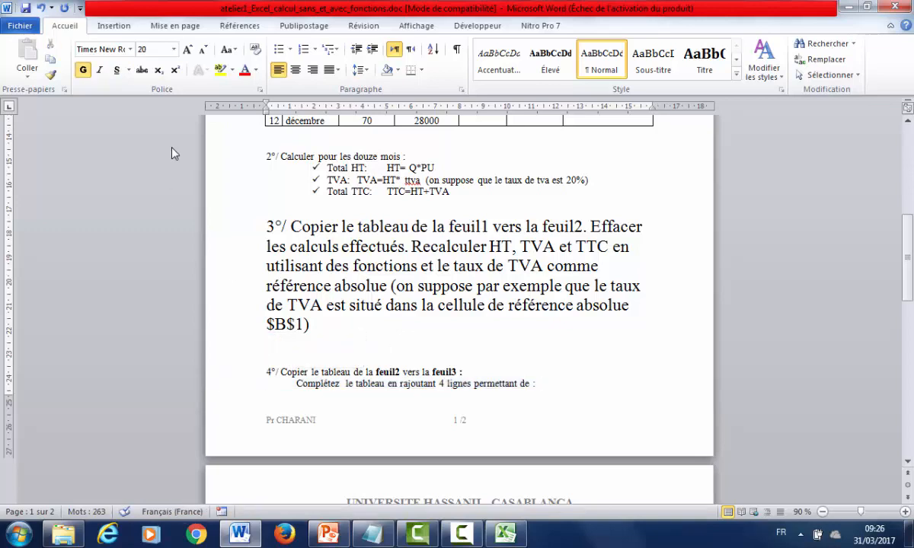
pyautogui.click(113, 26)
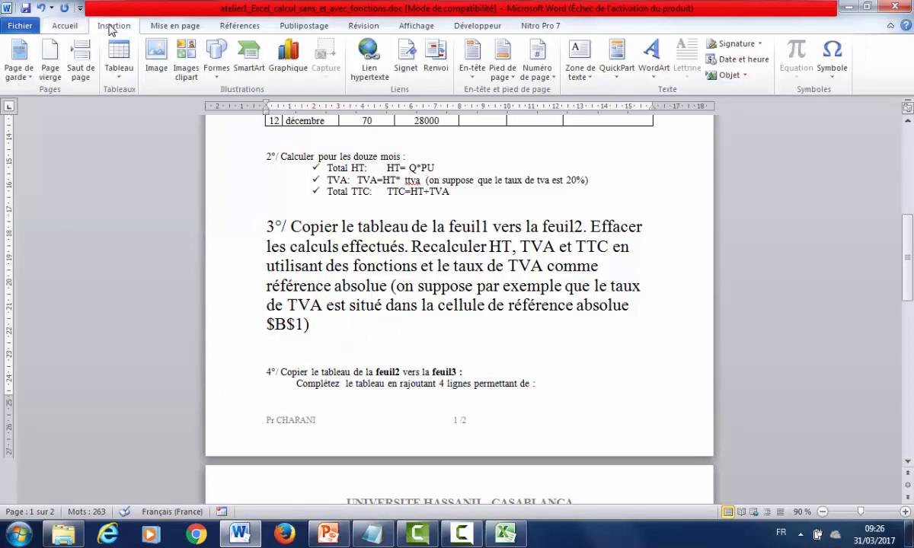
pyautogui.click(80, 57)
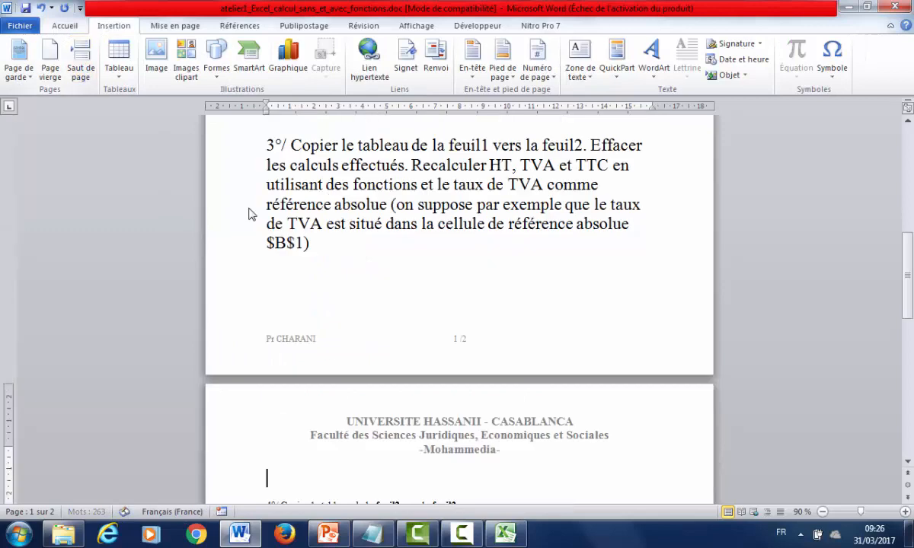
# Enlarge the text of question 4, including its four checkmarked calculation items, to 16 pt
pyautogui.click(906, 462)
pyautogui.scroll(-5, 907, 466)
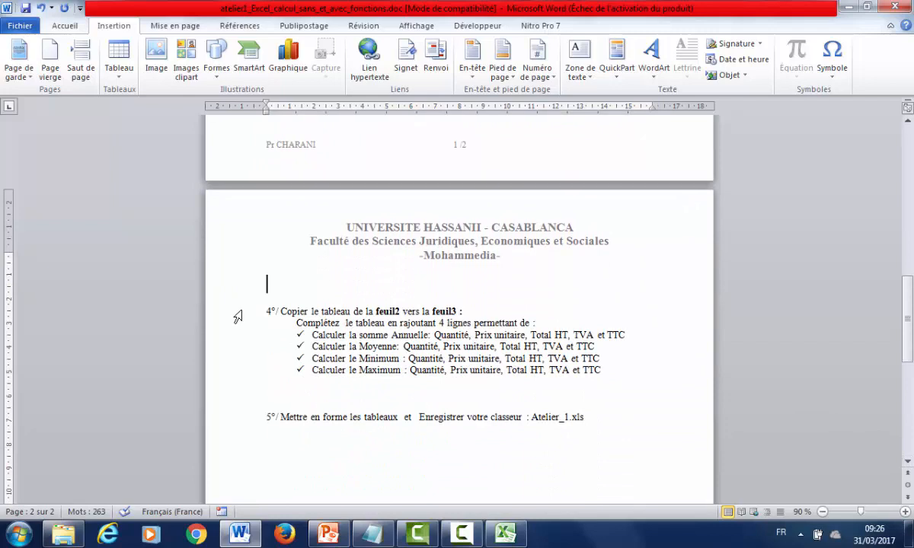
pyautogui.moveTo(238, 312); pyautogui.dragTo(237, 369)
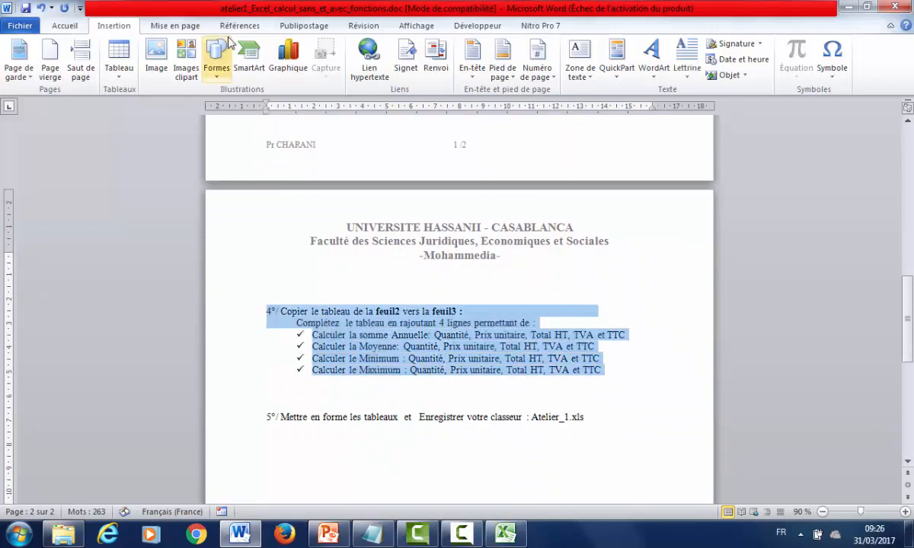
pyautogui.click(65, 26)
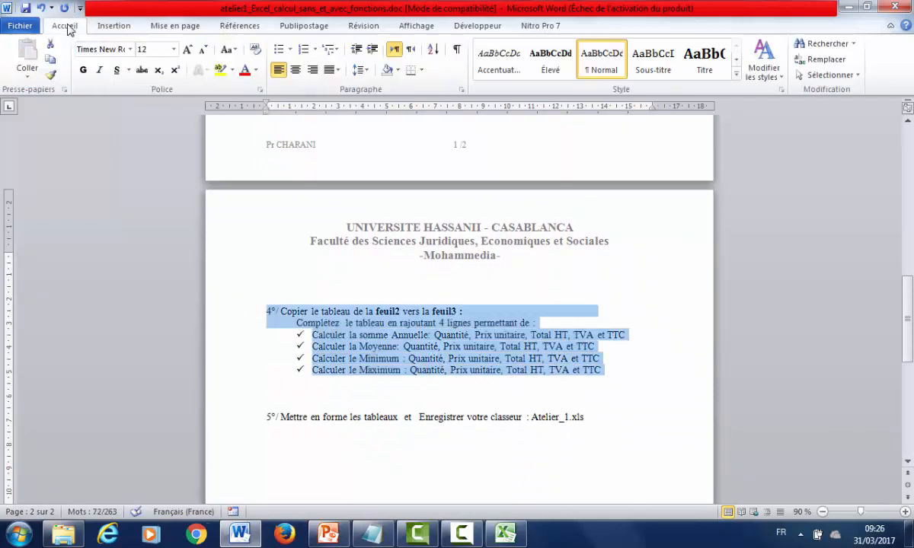
pyautogui.click(188, 50)
pyautogui.click(187, 50)
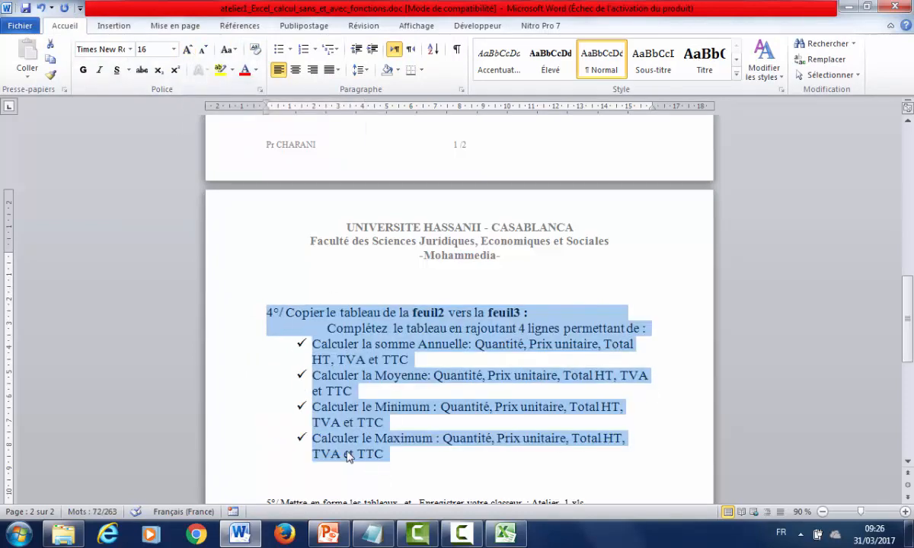
pyautogui.click(318, 468)
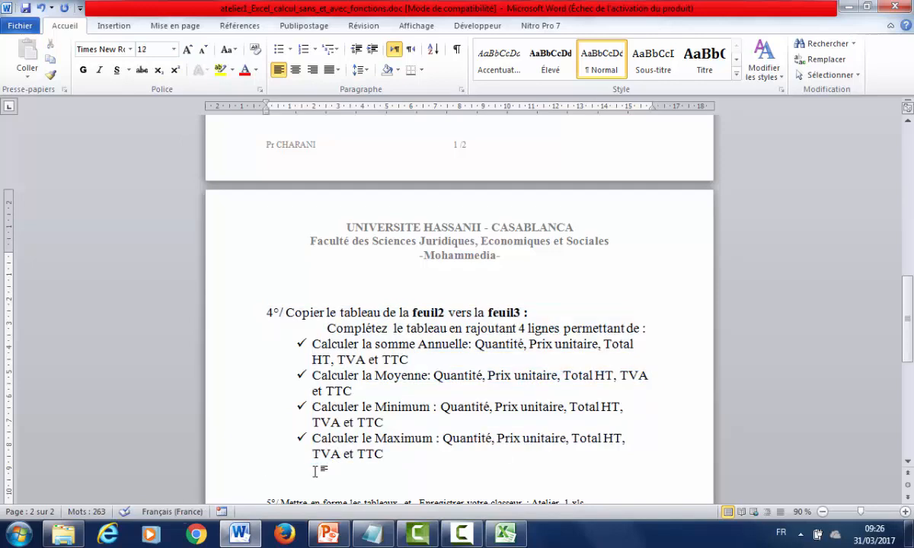
# Read the remaining exercise instructions through question 5, and switch to the Classeur1.xlsx workbook in Excel
pyautogui.click(907, 464)
pyautogui.click(907, 464)
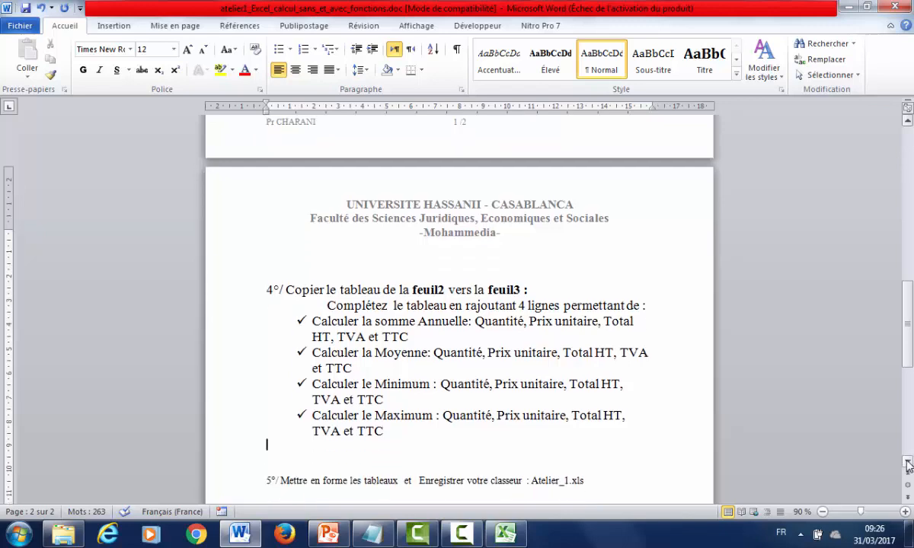
pyautogui.click(907, 464)
pyautogui.click(907, 464)
pyautogui.click(907, 463)
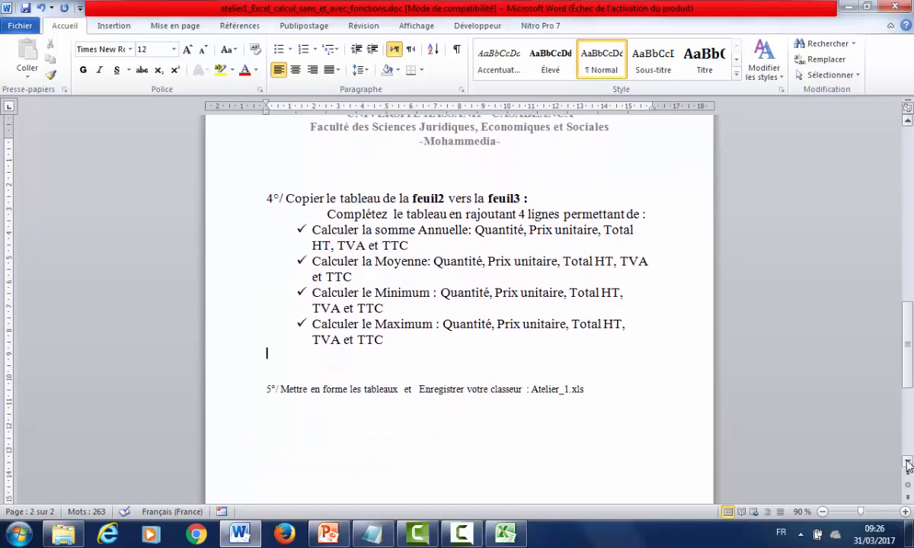
pyautogui.click(319, 360)
pyautogui.click(509, 536)
pyautogui.click(569, 390)
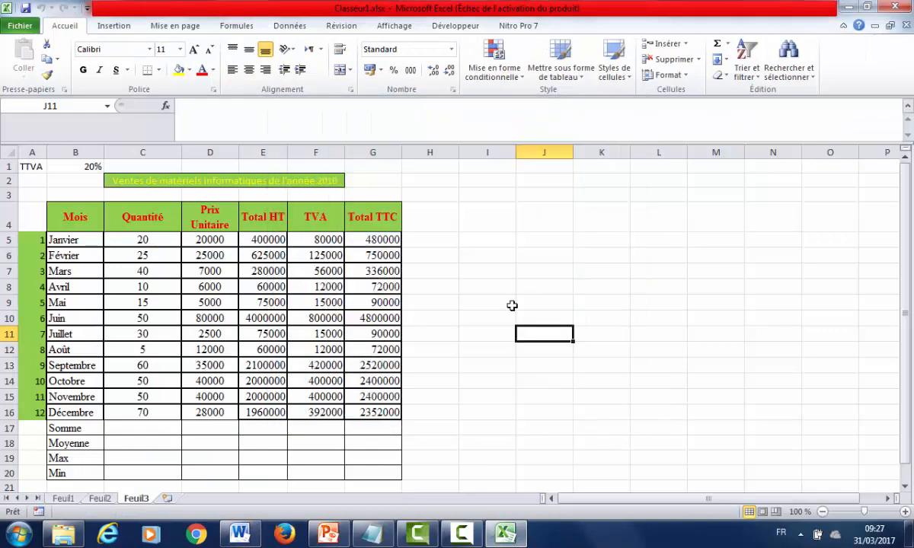
# Clear the Total HT, TVA and Total TTC values for all twelve months in E5:G16 of Feuil3
pyautogui.click(208, 240)
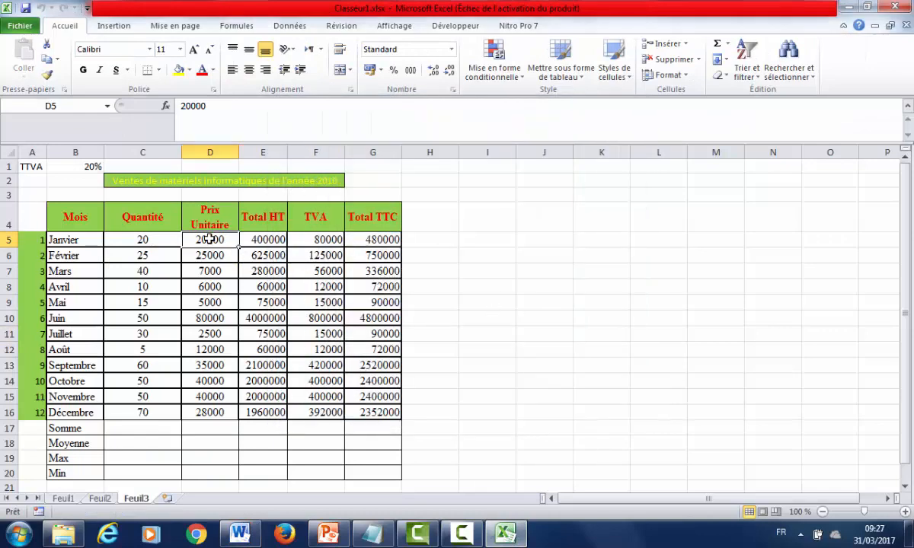
pyautogui.moveTo(208, 239); pyautogui.dragTo(373, 413)
pyautogui.click(260, 239)
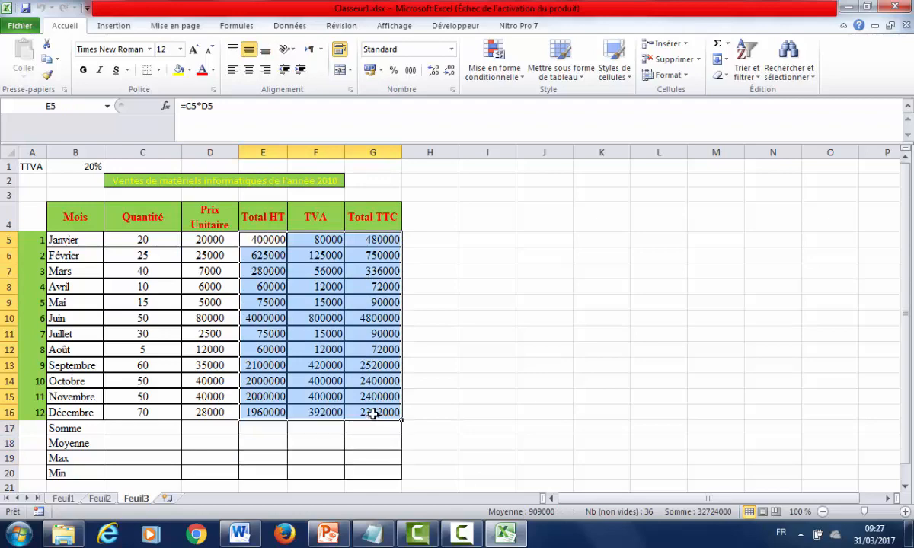
pyautogui.press('Delete')
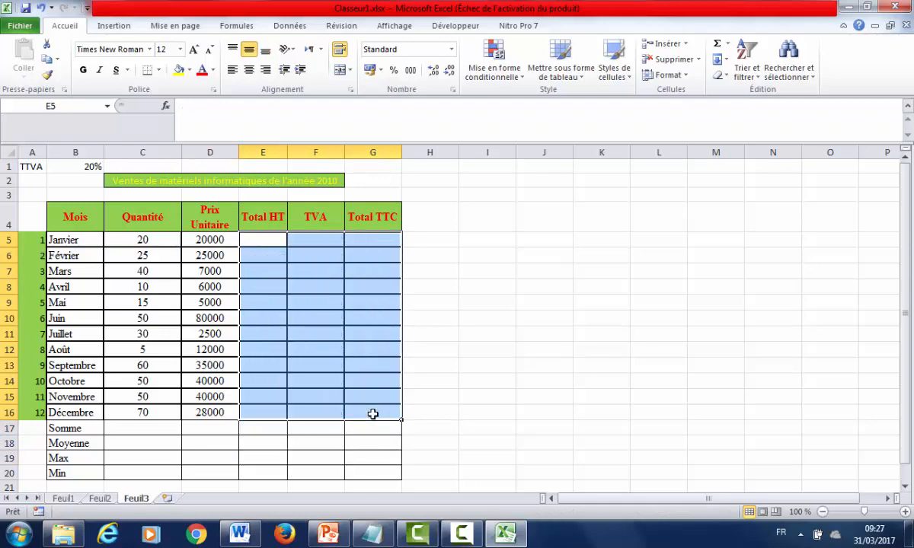
pyautogui.click(67, 501)
pyautogui.click(100, 499)
pyautogui.click(136, 499)
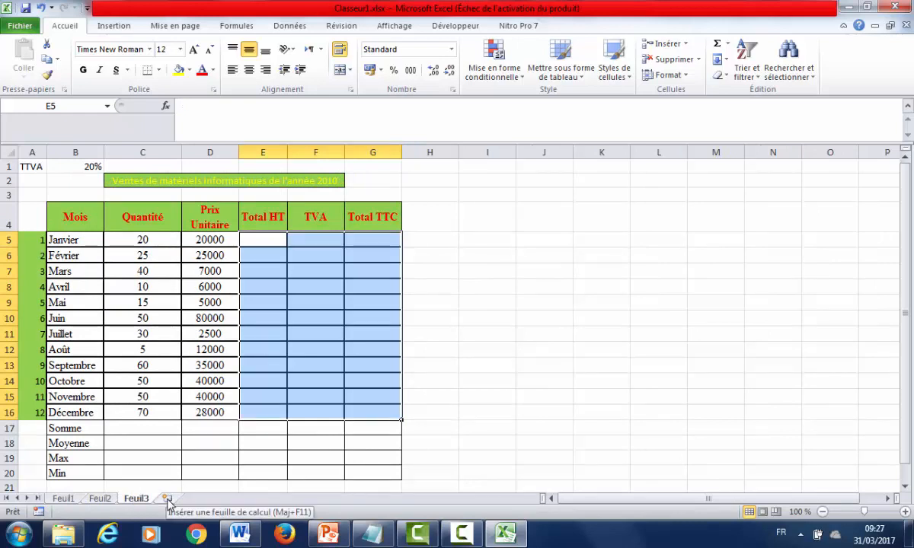
# Calculate Total HT with the formula =C5*D5 in E5 and fill it down to E16 for December
pyautogui.click(269, 240)
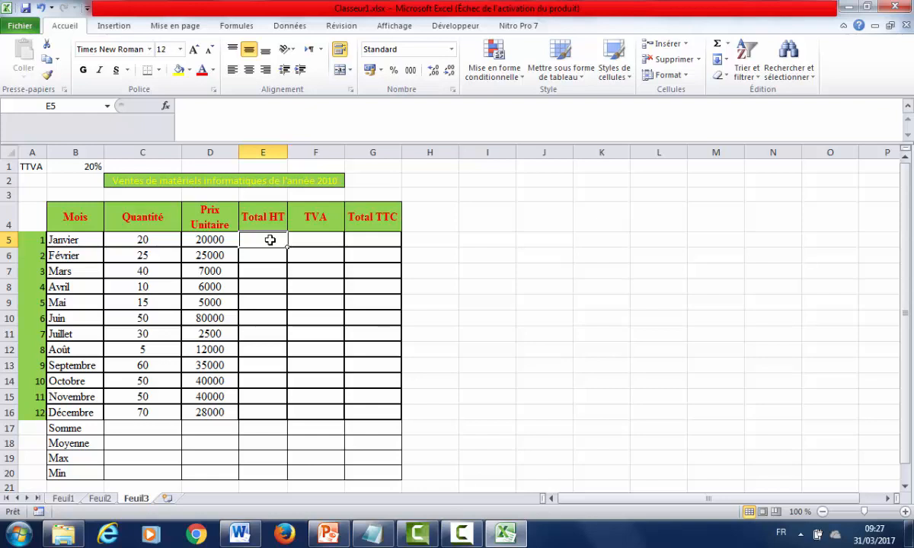
pyautogui.write('=')
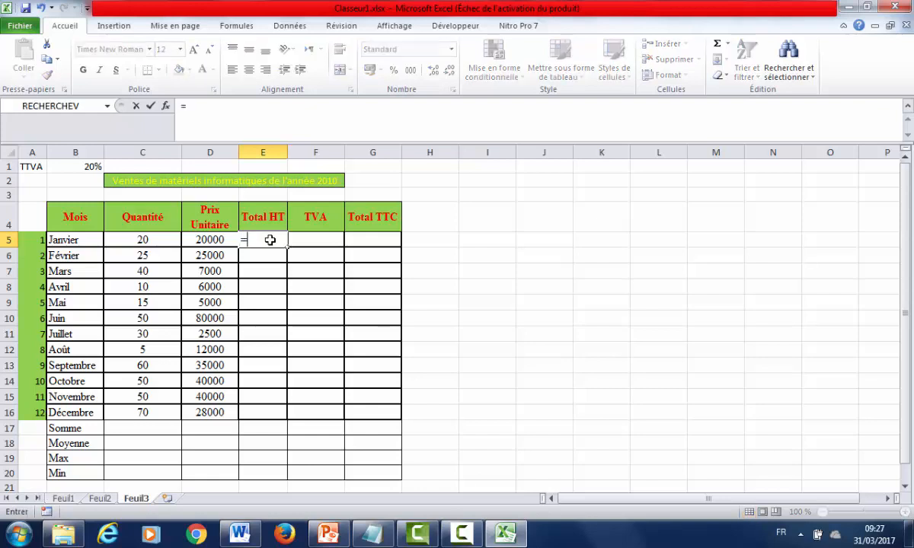
pyautogui.click(153, 239)
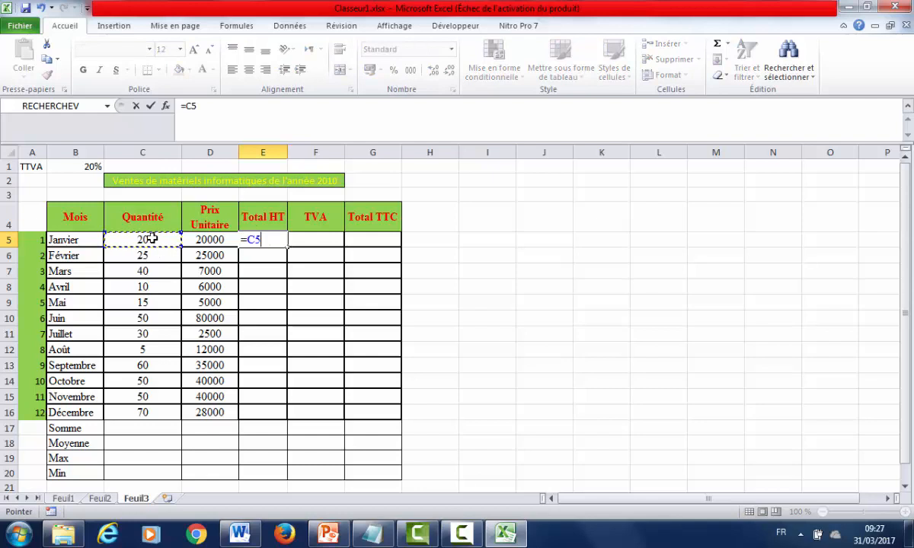
pyautogui.write('*')
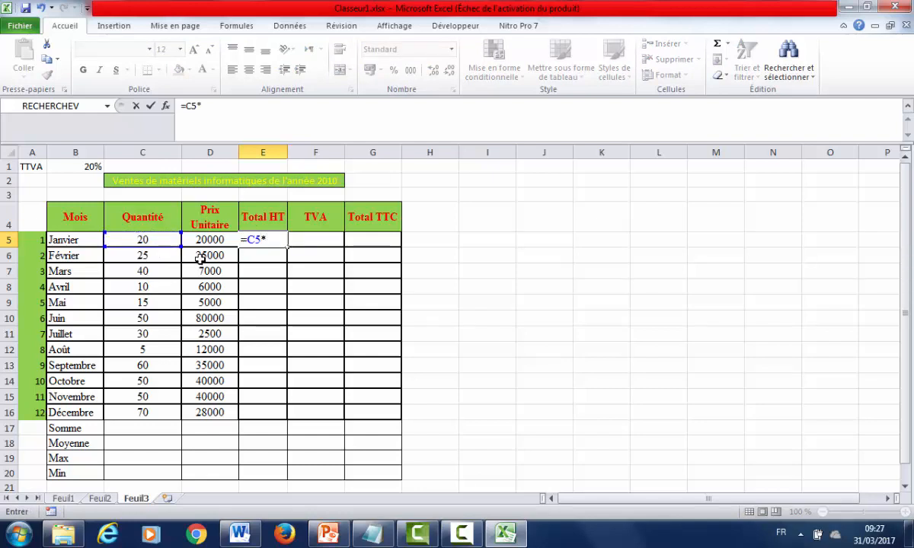
pyautogui.click(207, 239)
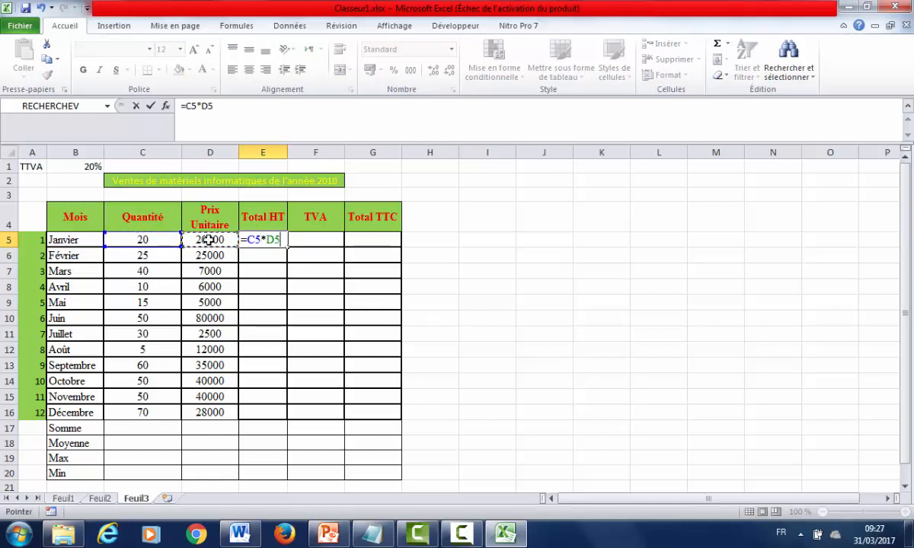
pyautogui.press('Return')
pyautogui.click(282, 239)
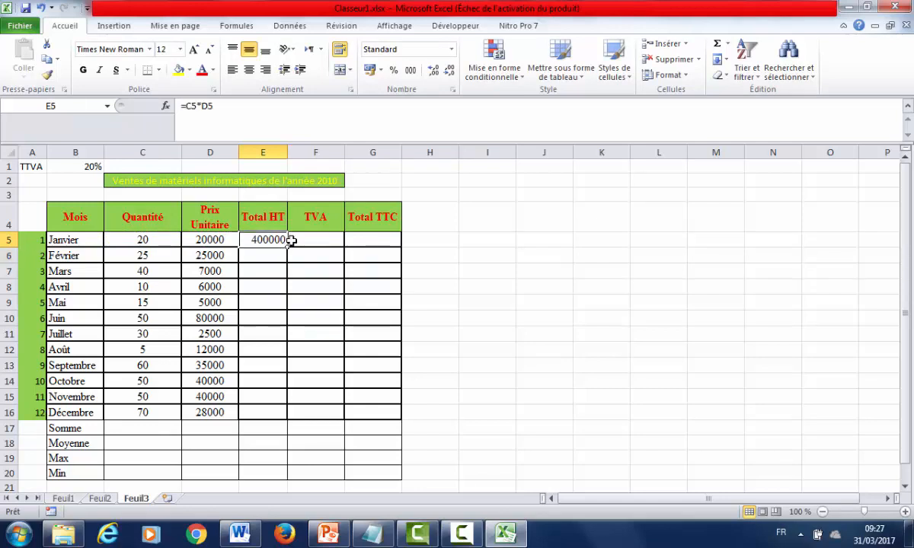
pyautogui.moveTo(288, 247); pyautogui.dragTo(284, 415)
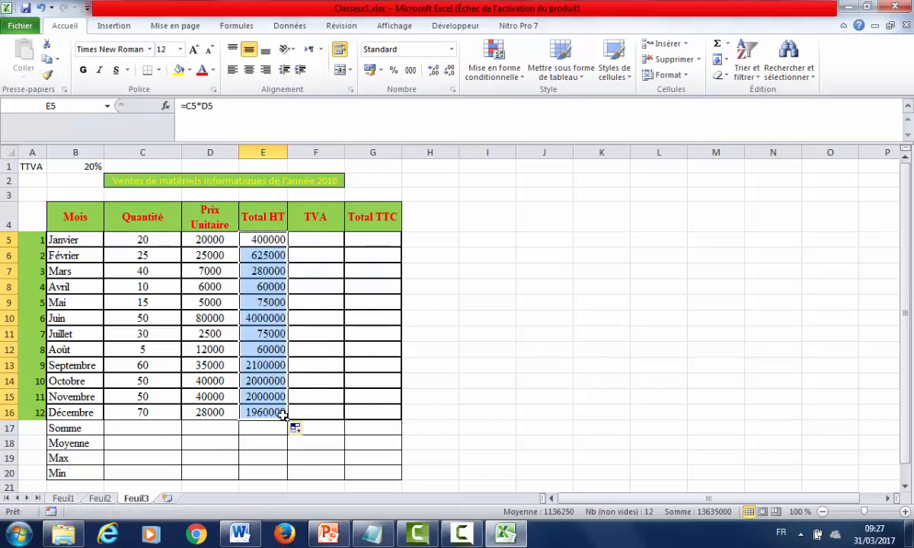
# Calculate TVA with the formula =E5*$B$1 in F5 and fill it down to F16 for December
pyautogui.click(321, 239)
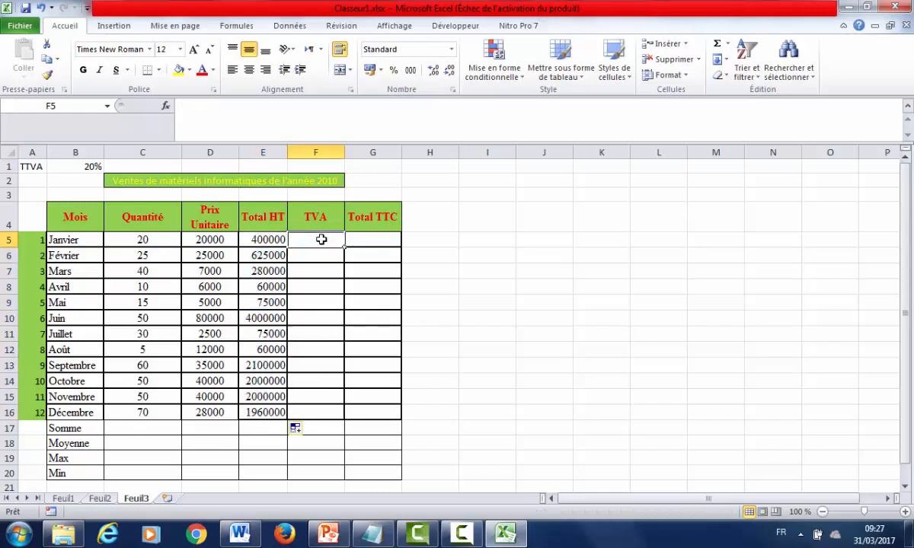
pyautogui.write('=')
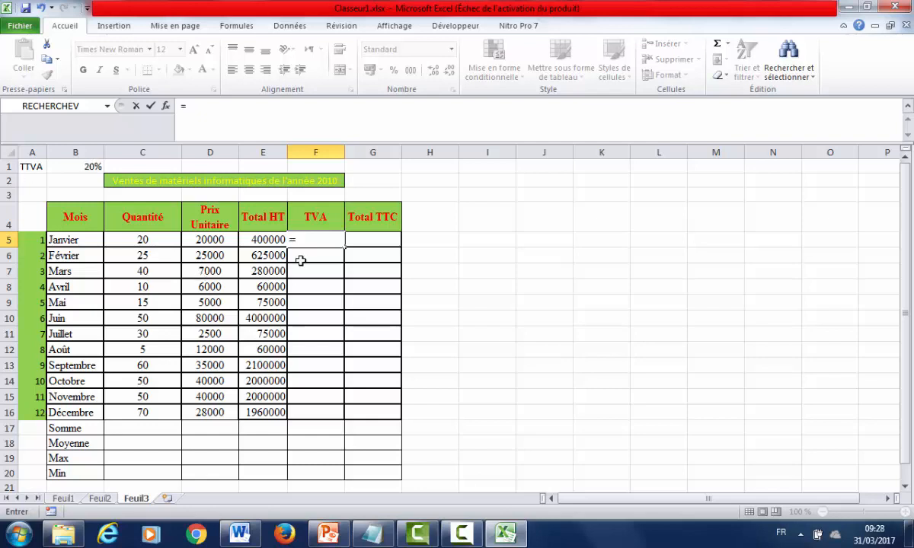
pyautogui.click(274, 240)
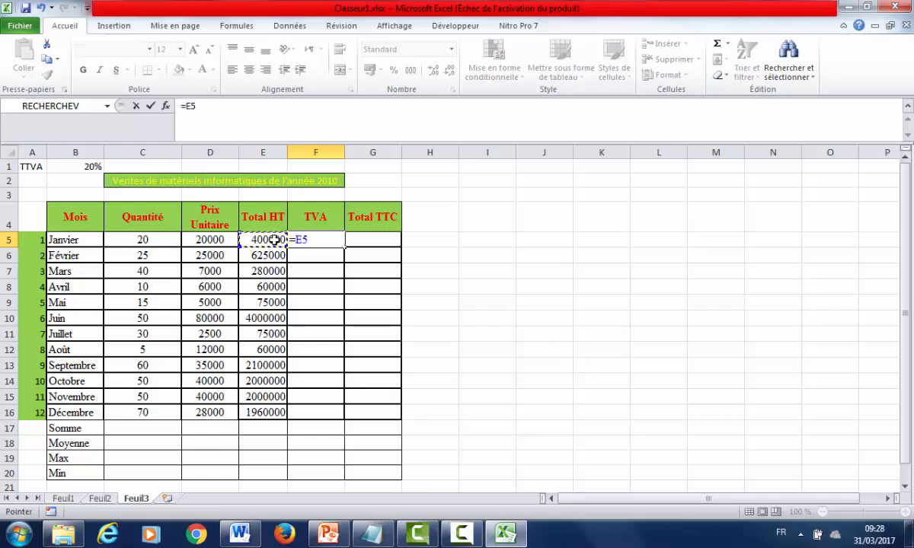
pyautogui.write('*')
pyautogui.click(90, 169)
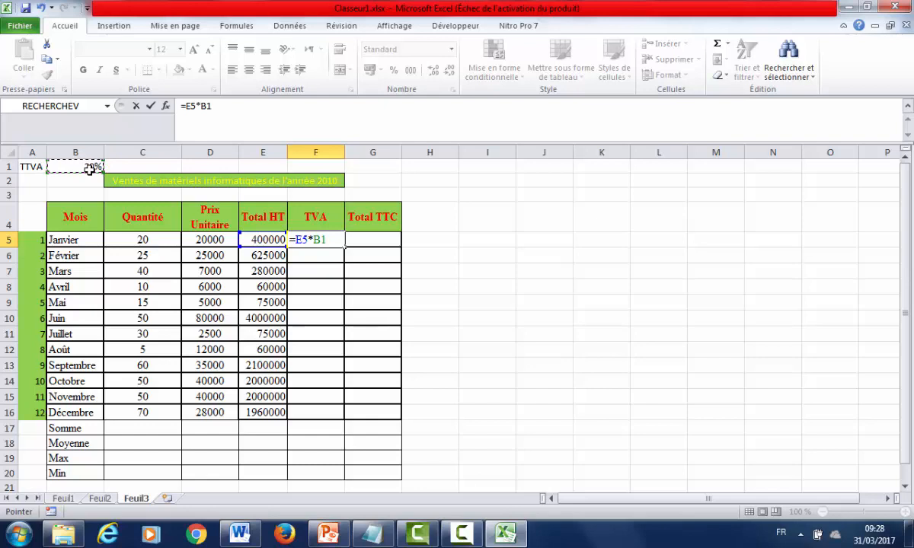
pyautogui.click(317, 246)
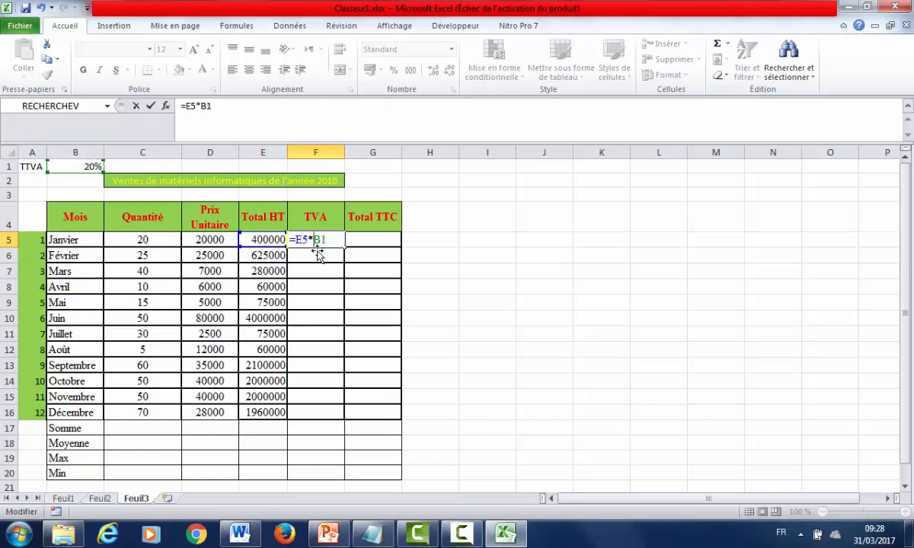
pyautogui.write('$')
pyautogui.click(328, 239)
pyautogui.write('$')
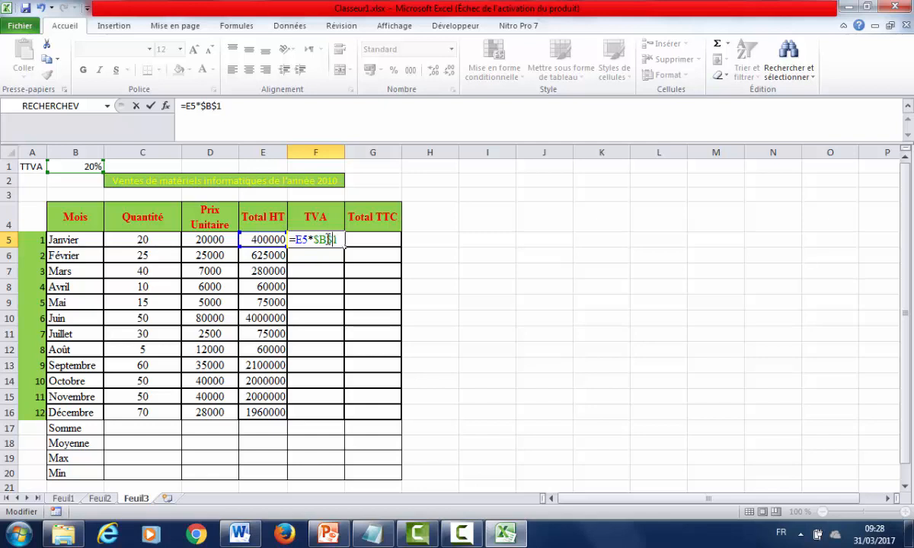
pyautogui.hotkey('ctrl', 'Return')
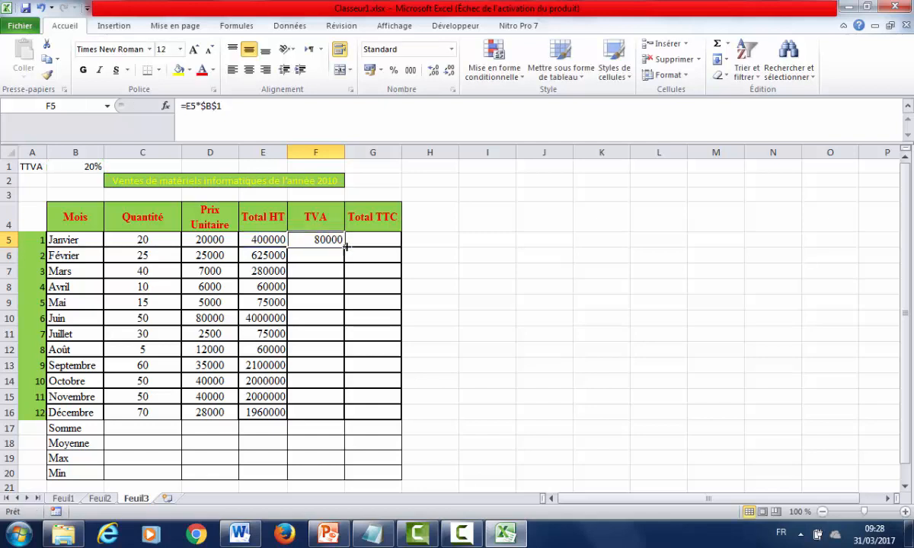
pyautogui.moveTo(345, 246); pyautogui.dragTo(335, 414)
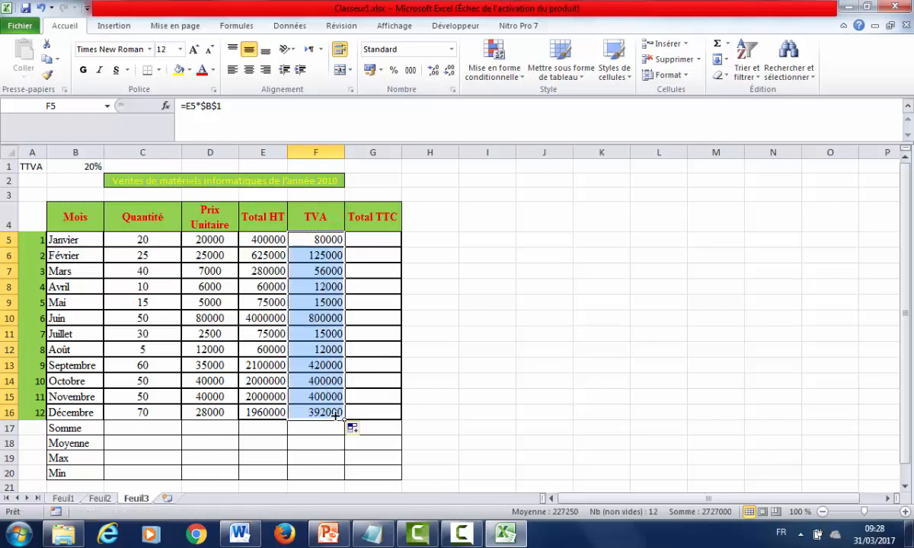
# Calculate Total TTC with the formula =E5+F5 in G5 and fill it down to G16 for December
pyautogui.click(369, 241)
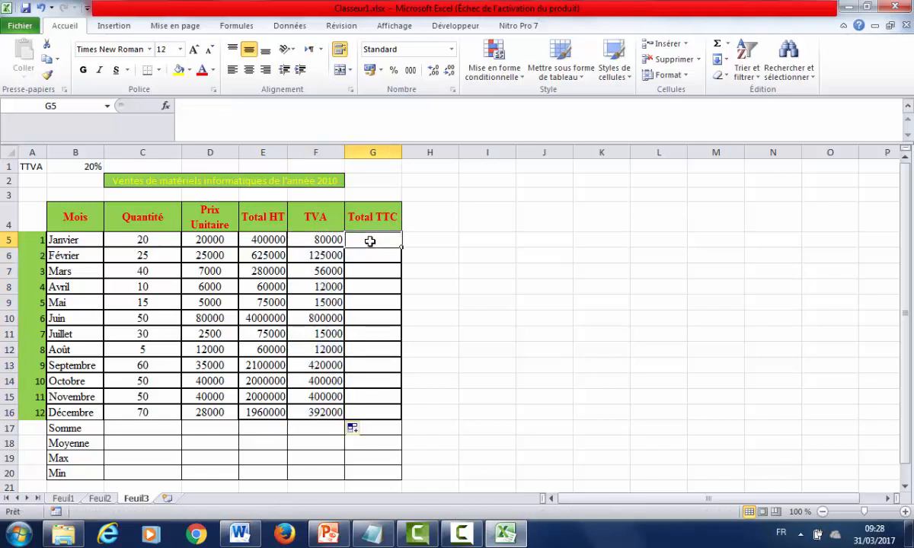
pyautogui.write('=')
pyautogui.click(277, 240)
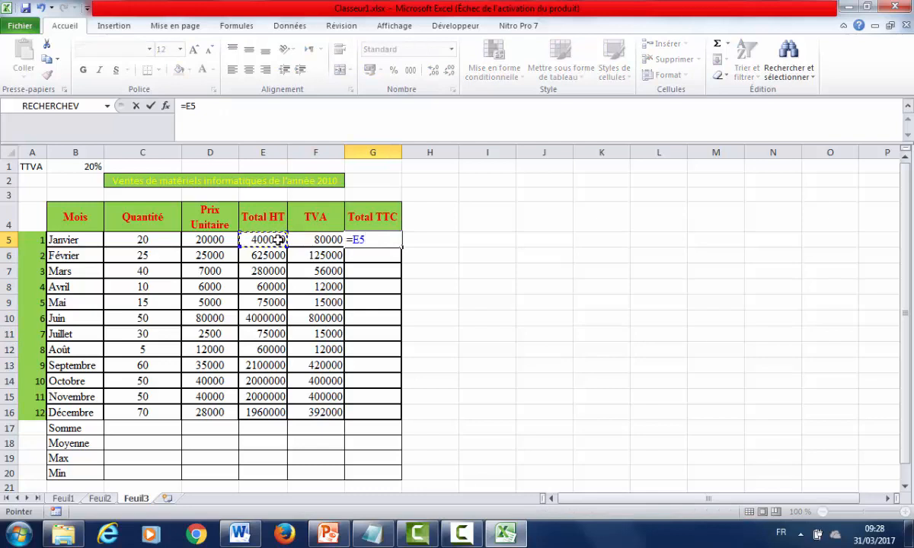
pyautogui.write('+')
pyautogui.click(325, 239)
pyautogui.press('Return')
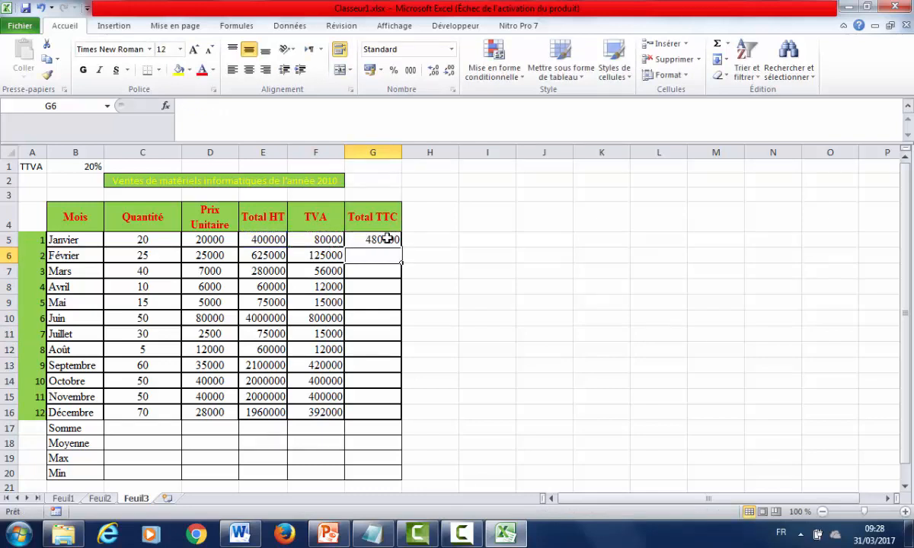
pyautogui.click(385, 240)
pyautogui.moveTo(402, 246); pyautogui.dragTo(385, 418)
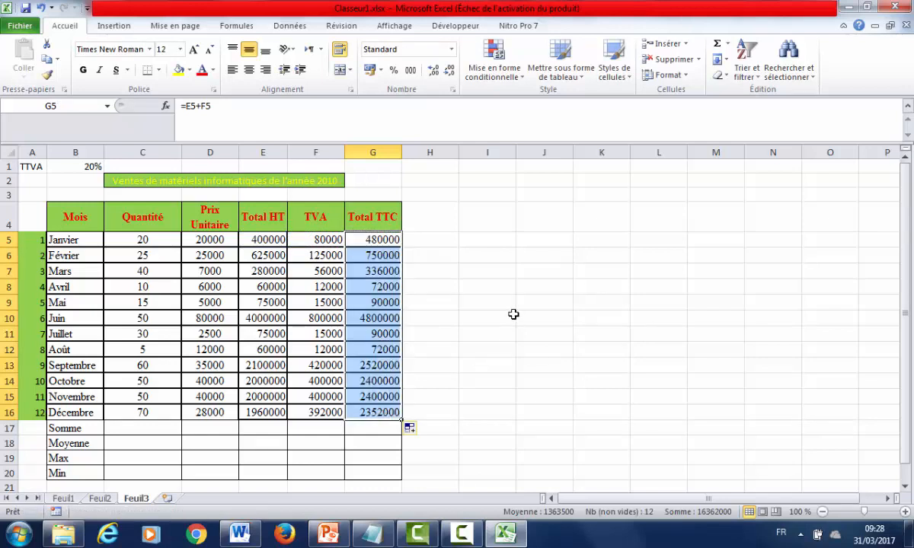
# Switch to solutions_atelier1.txt in Notepad and maximize its window
pyautogui.click(266, 238)
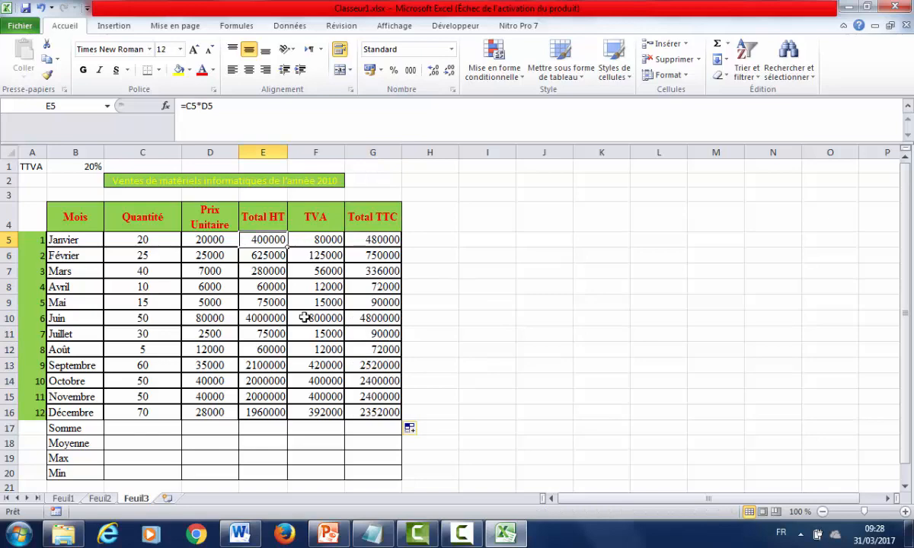
pyautogui.click(379, 535)
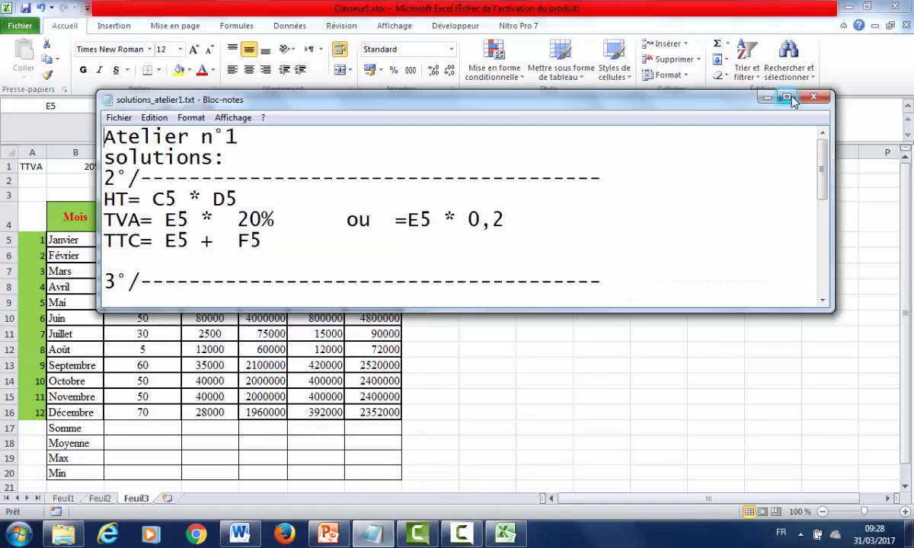
pyautogui.click(792, 97)
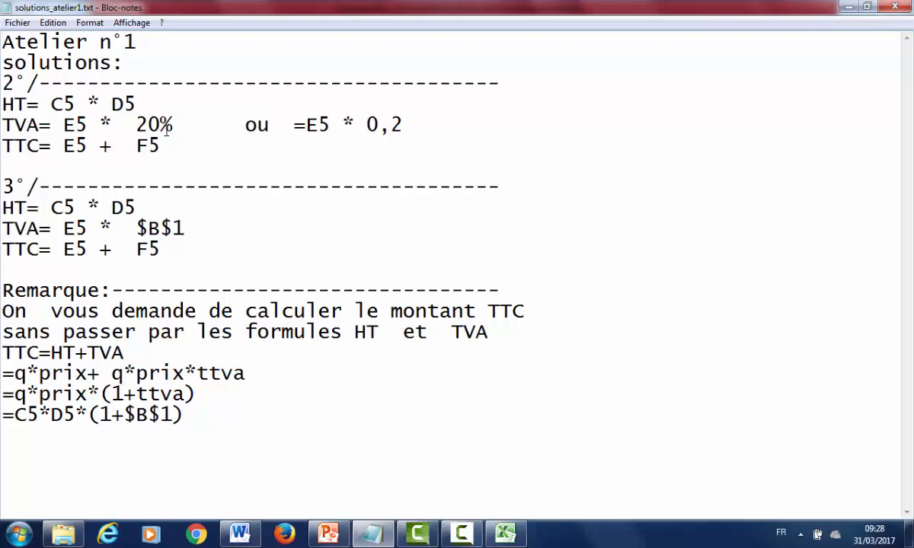
pyautogui.click(222, 104)
pyautogui.write('----')
pyautogui.press('BackSpace')
pyautogui.press('BackSpace')
pyautogui.press('BackSpace')
pyautogui.press('BackSpace')
pyautogui.press('BackSpace')
pyautogui.press('BackSpace')
# Add the line "en utilisant des fonctions:" below the question 2 formulas, followed by a line beginning "HT="
pyautogui.click(51, 166)
pyautogui.press('Return')
pyautogui.write('en ')
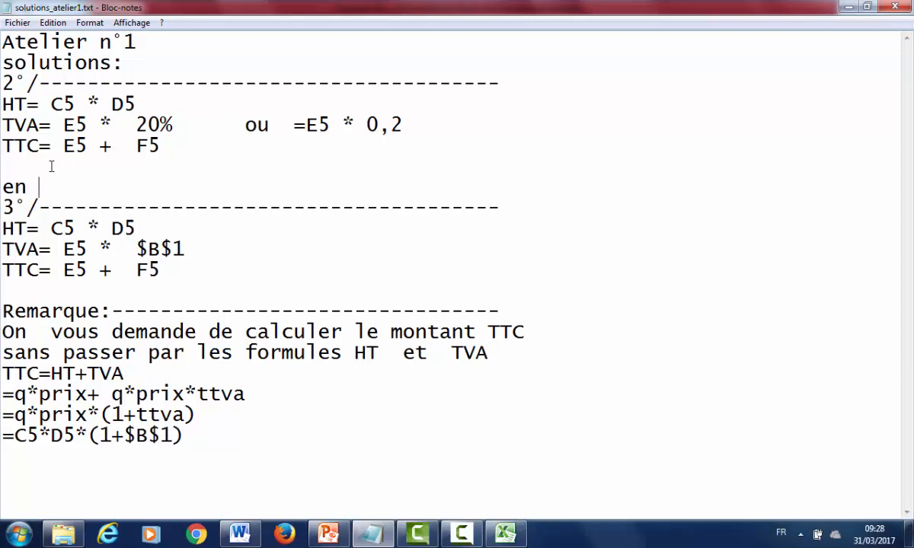
pyautogui.write(' utilisant ')
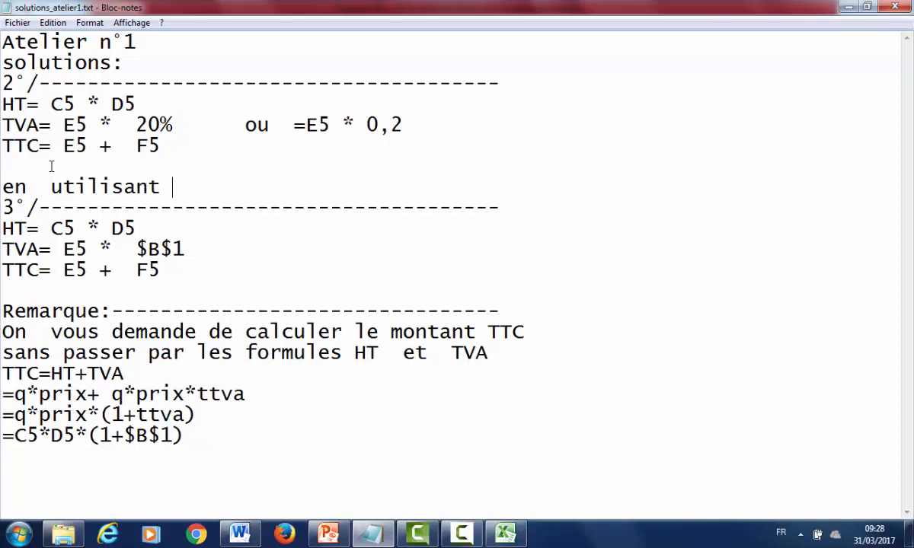
pyautogui.write(' des fo')
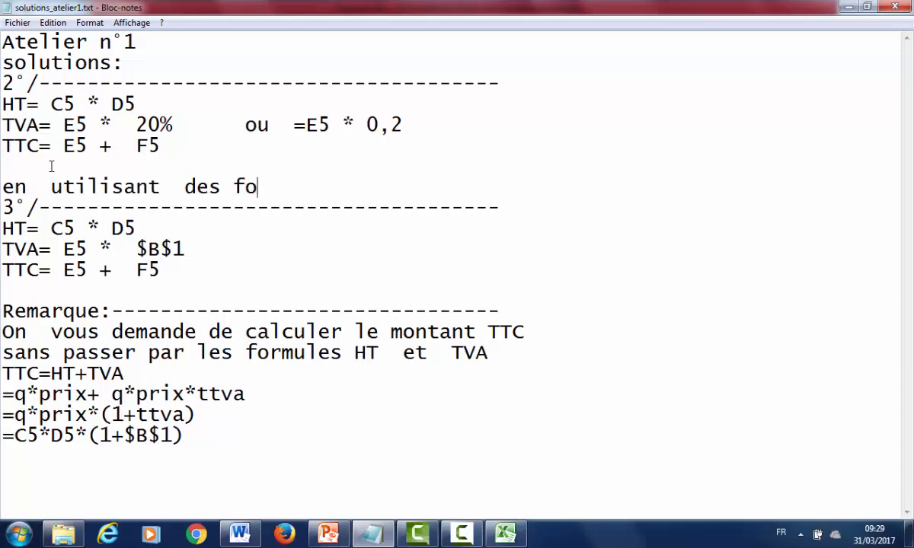
pyautogui.write('nctions')
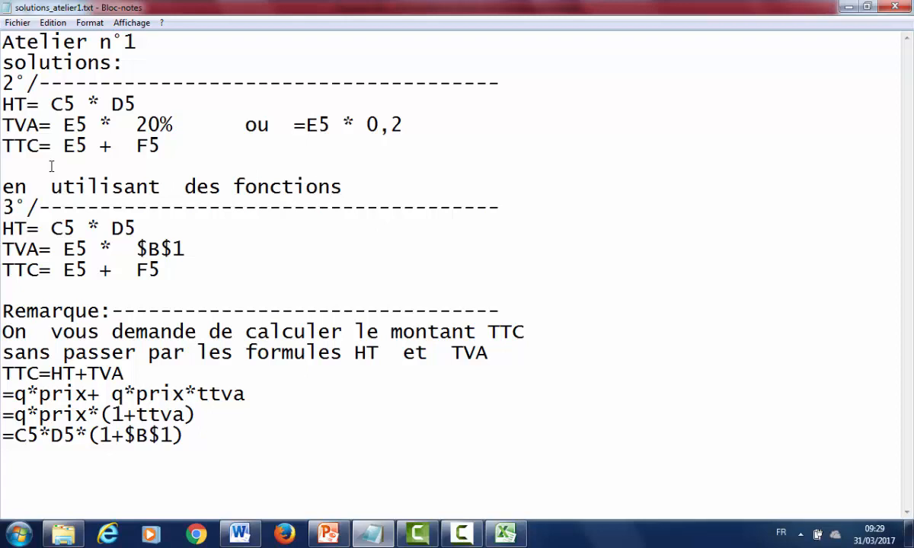
pyautogui.write(':')
pyautogui.press('Return')
pyautogui.write('HT')
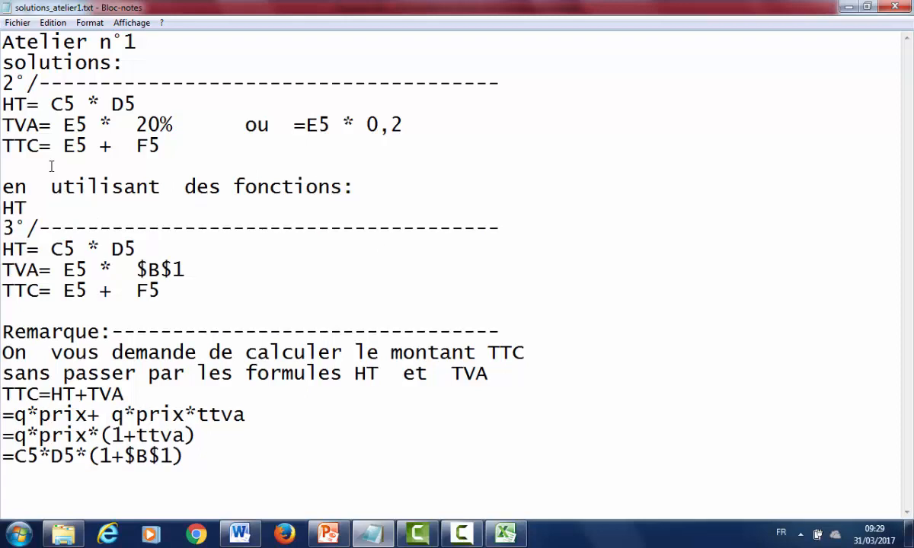
pyautogui.write('=')
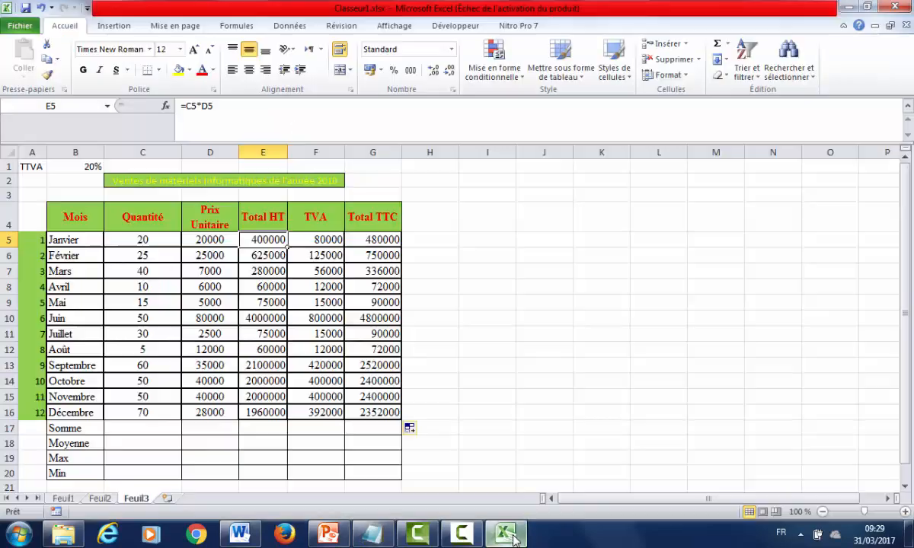
# Switch back to Classeur1.xlsx in Excel and clear the Total HT, TVA and Total TTC values in E5:G16
pyautogui.click(502, 533)
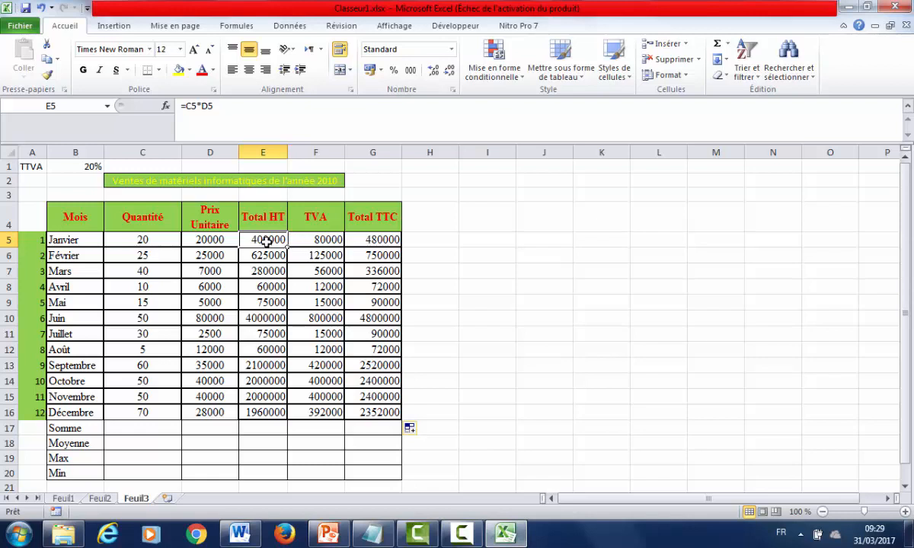
pyautogui.moveTo(265, 241); pyautogui.dragTo(380, 412)
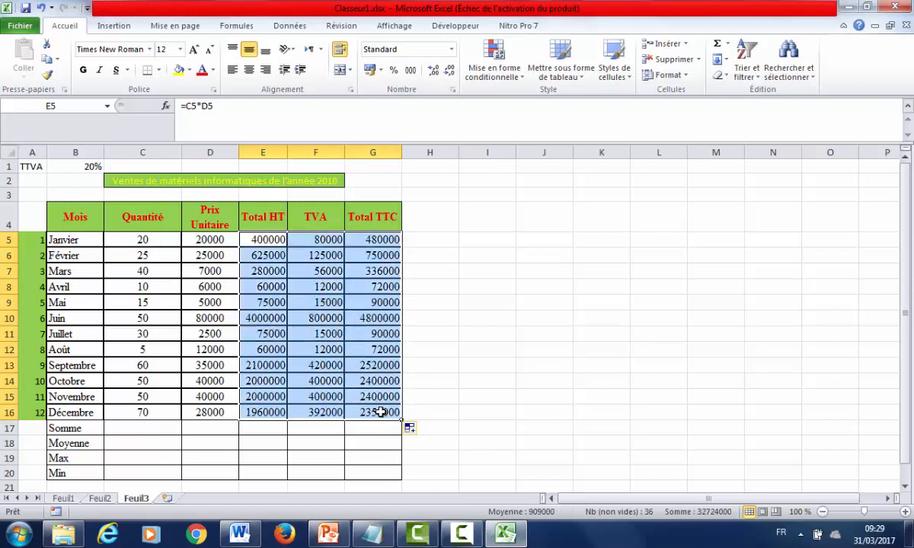
pyautogui.press('BackSpace')
pyautogui.click(484, 335)
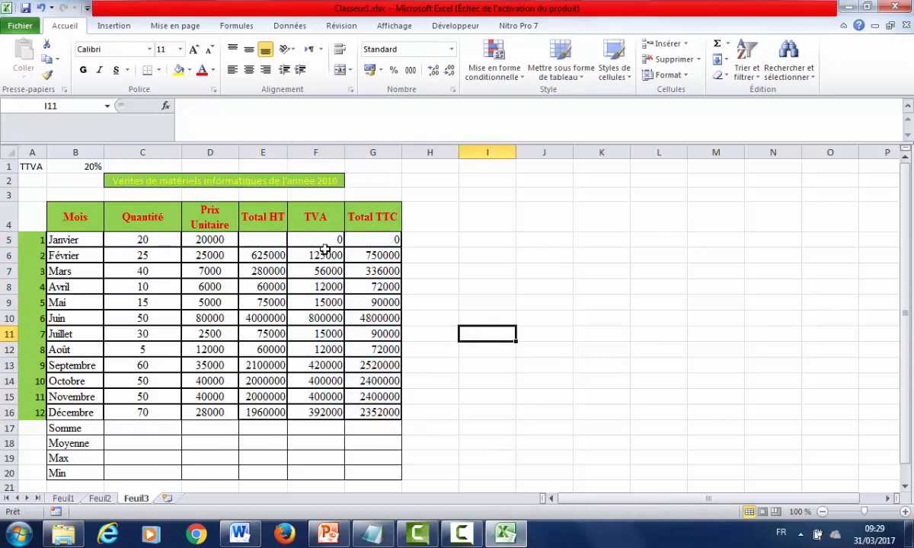
pyautogui.moveTo(262, 240); pyautogui.dragTo(380, 412)
pyautogui.press('Delete')
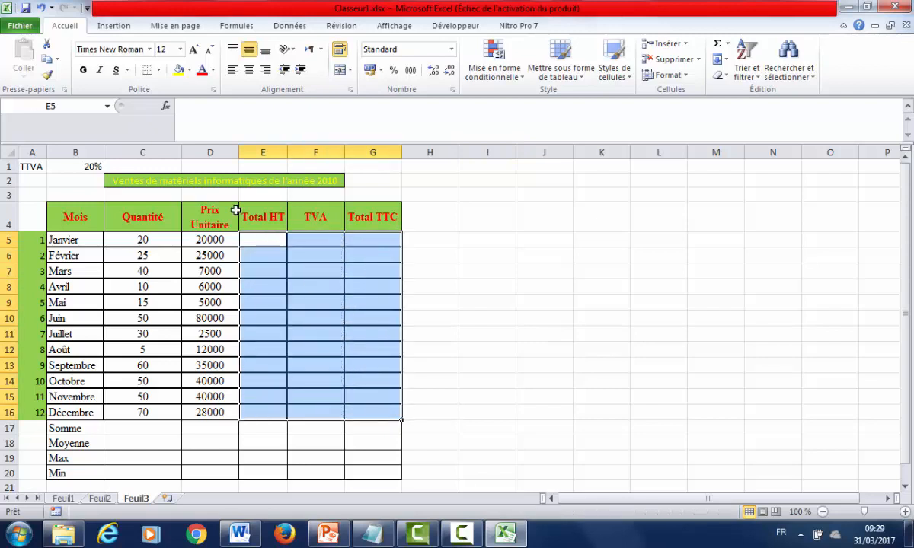
# Calculate January's Total HT in E5 by inserting the PRODUIT function with C5:D5 as its Nombre1 argument
pyautogui.click(261, 241)
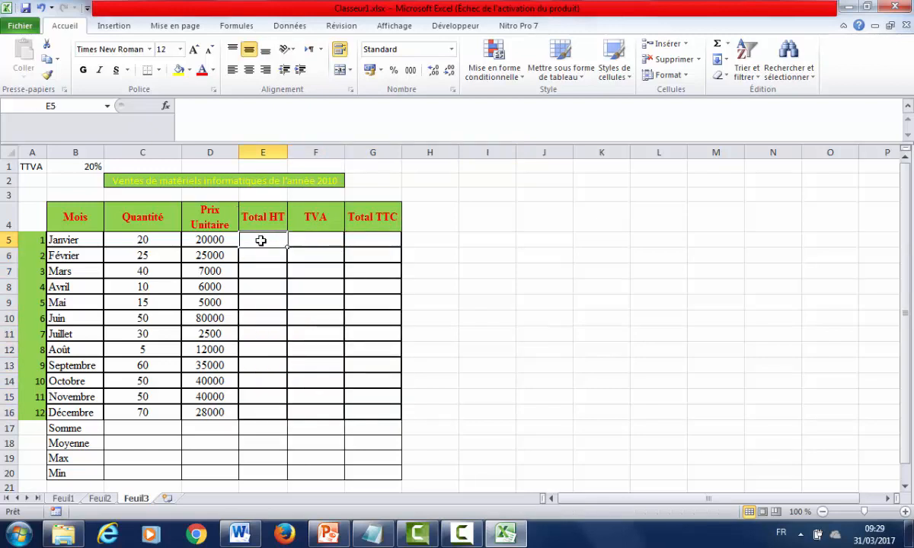
pyautogui.write('=')
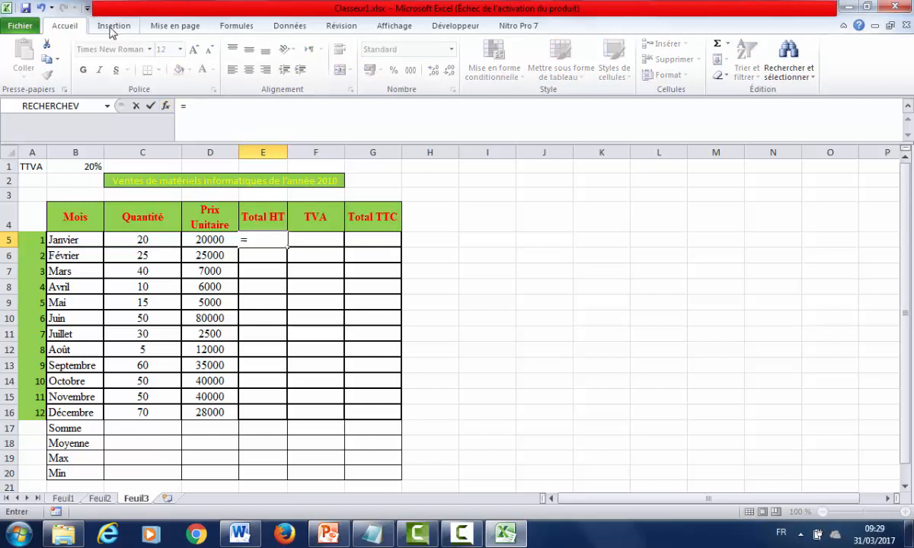
pyautogui.click(166, 108)
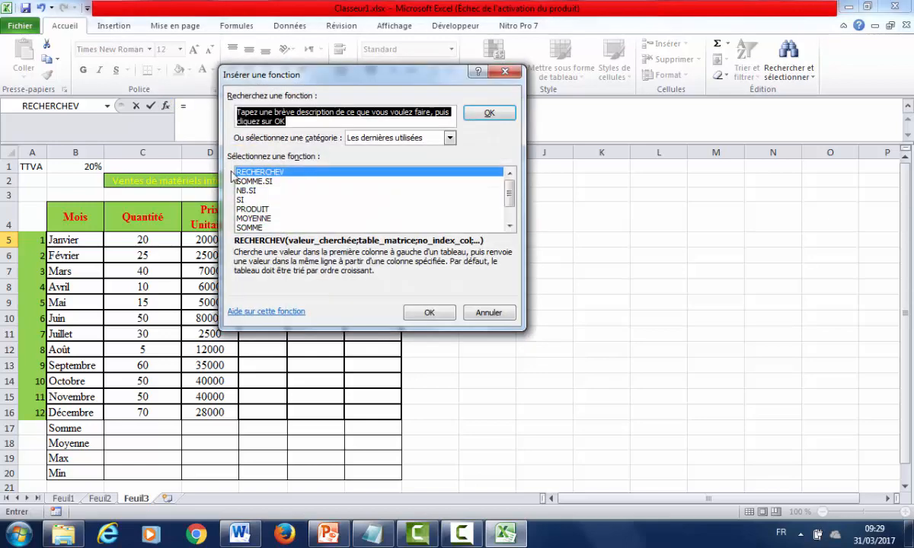
pyautogui.moveTo(394, 76); pyautogui.dragTo(524, 120)
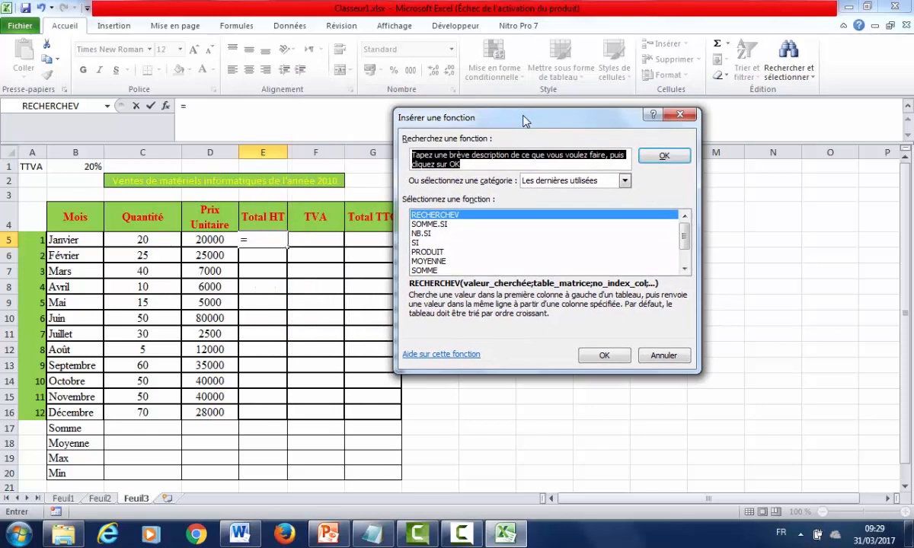
pyautogui.click(624, 181)
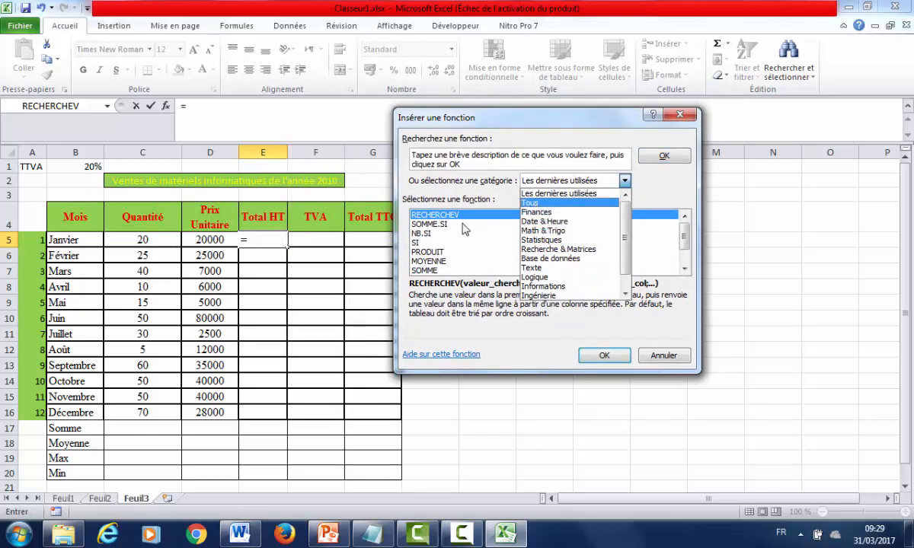
pyautogui.click(438, 253)
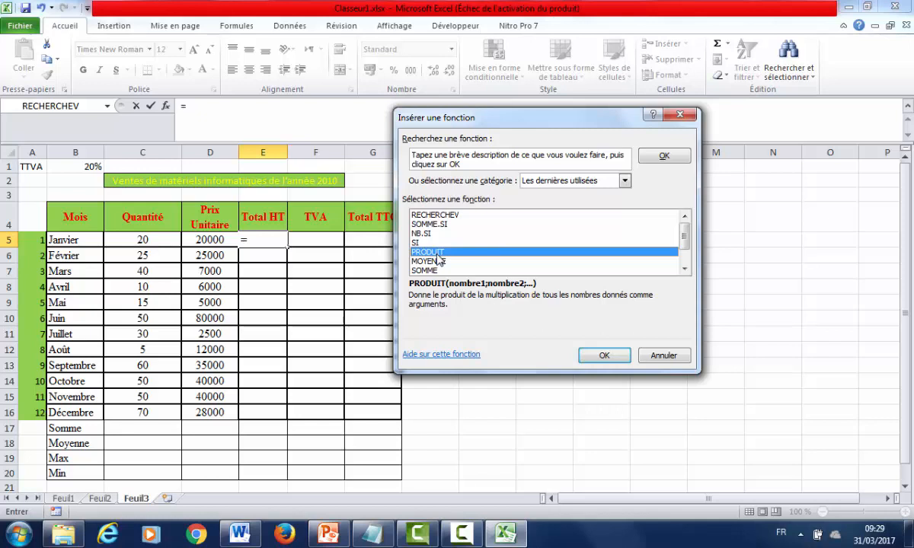
pyautogui.click(591, 180)
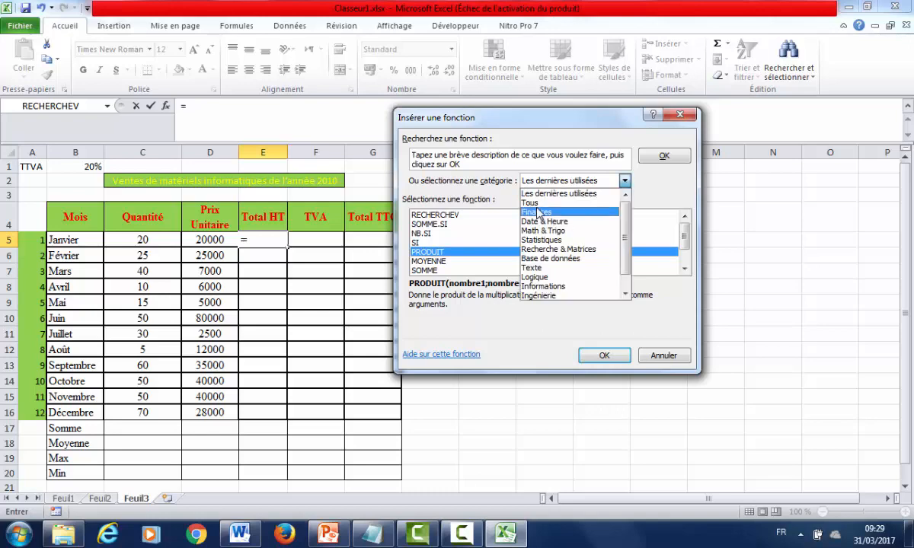
pyautogui.click(468, 255)
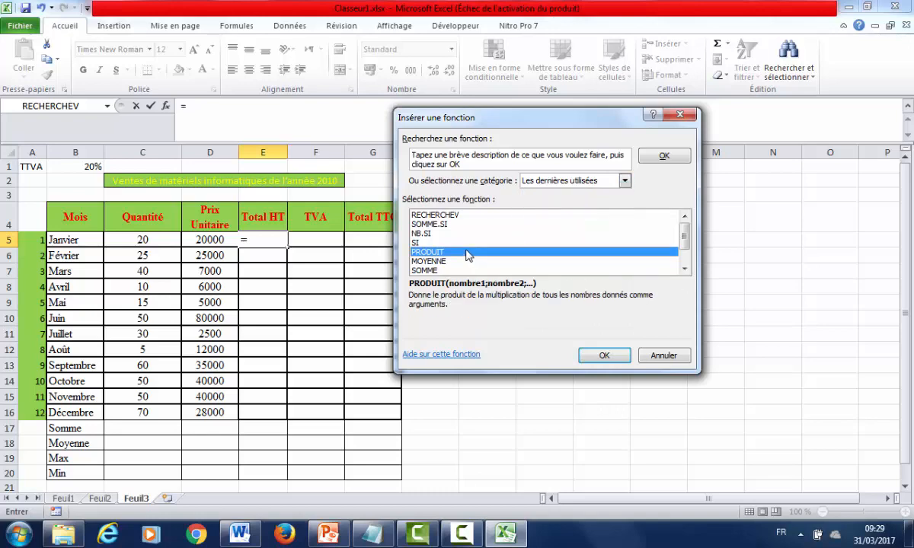
pyautogui.doubleClick(467, 254)
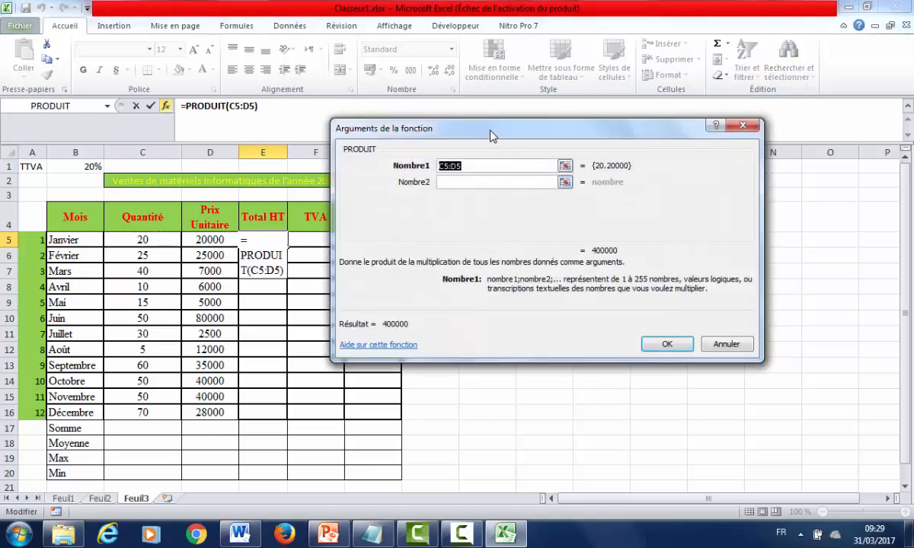
pyautogui.moveTo(490, 136); pyautogui.dragTo(579, 190)
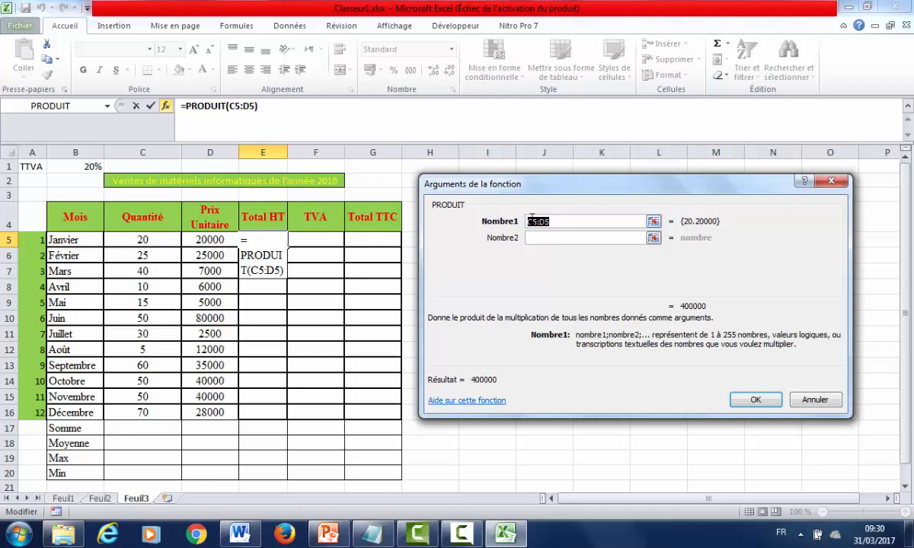
pyautogui.click(546, 238)
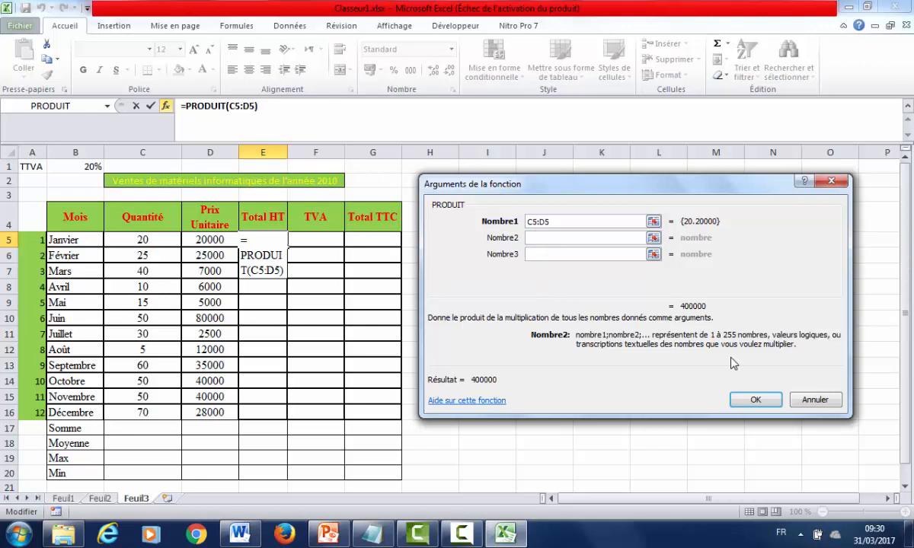
pyautogui.click(753, 400)
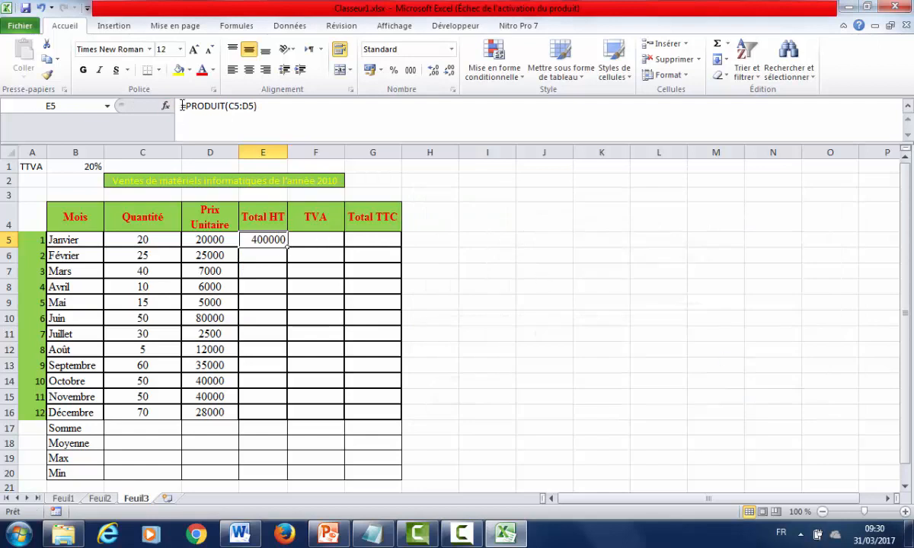
# Copy the formula from E5 into solutions_atelier1.txt in Notepad so the functions line reads "HT= PRODUIT(C5:D5)"
pyautogui.moveTo(182, 106); pyautogui.dragTo(288, 114)
pyautogui.hotkey('ctrl', 'c')
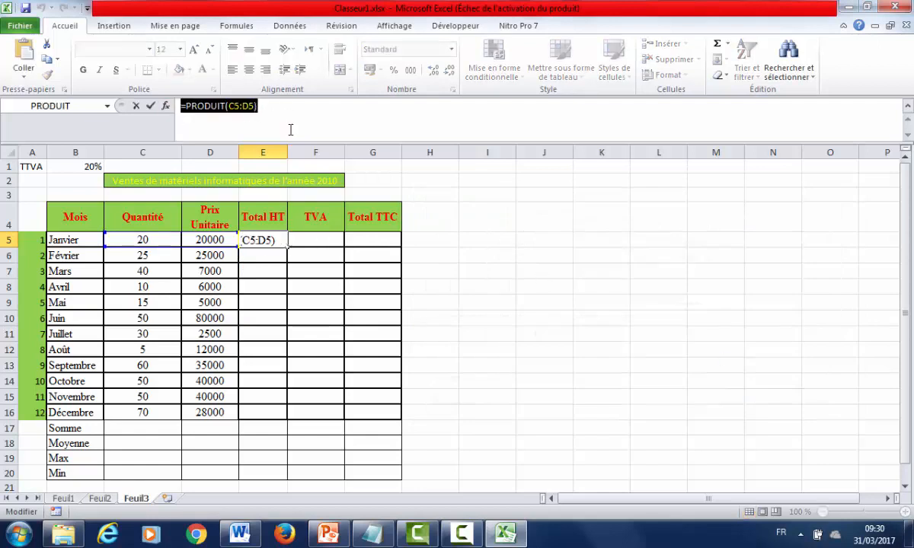
pyautogui.click(374, 527)
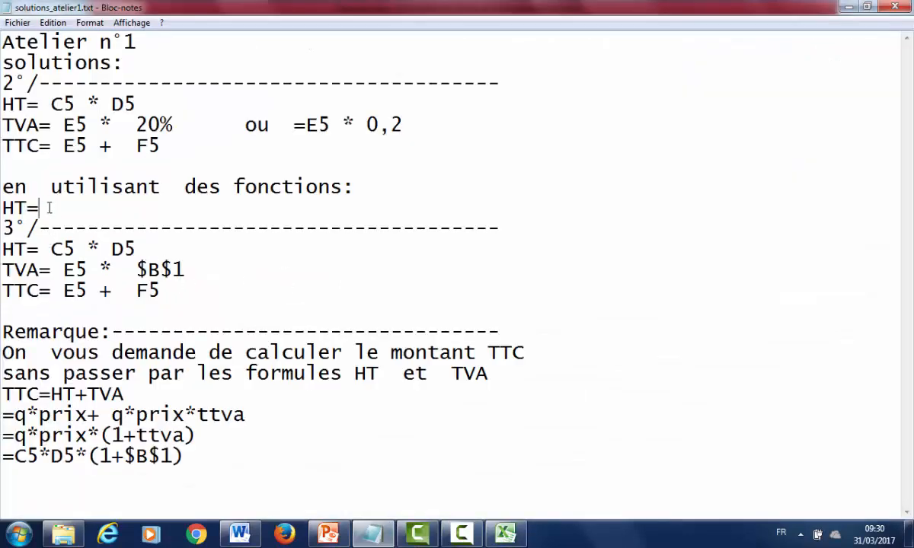
pyautogui.hotkey('ctrl', 'v')
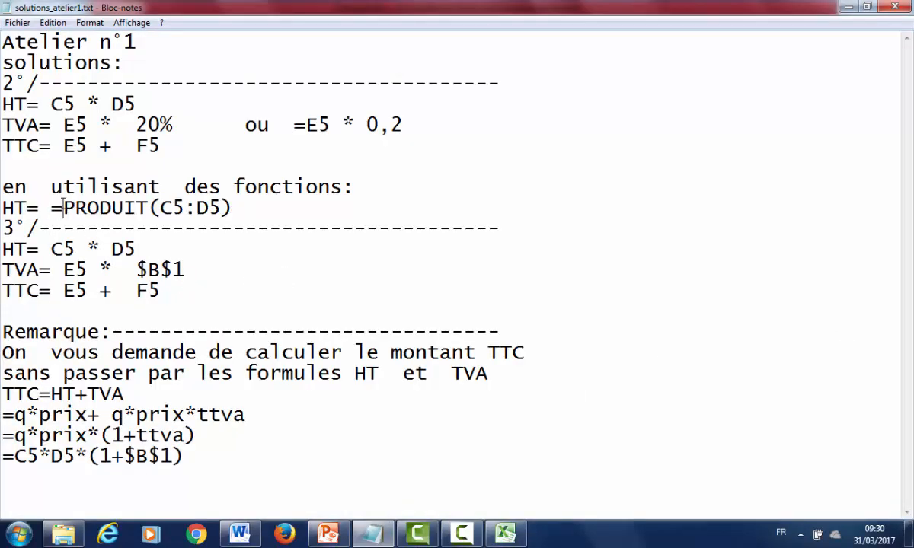
pyautogui.click(62, 207)
pyautogui.press('BackSpace')
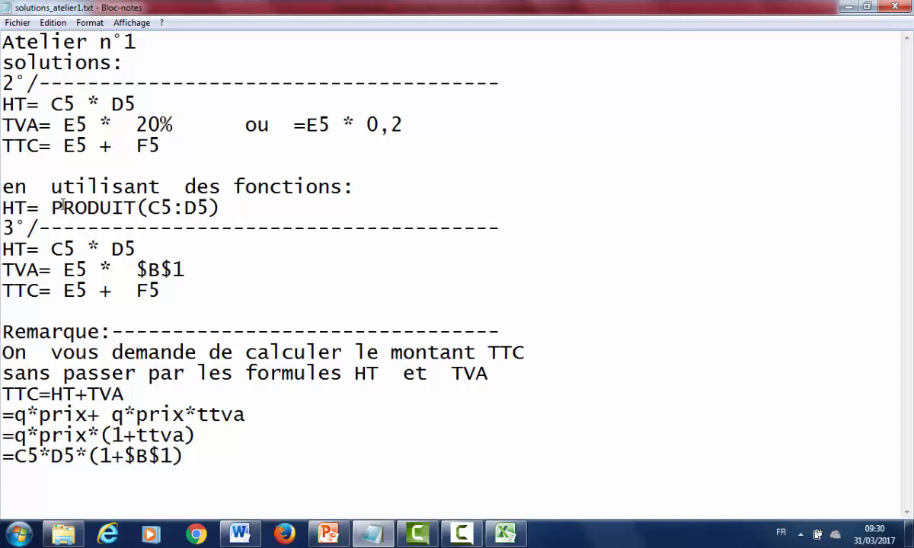
# Add a TVA line below HT reusing the copied PRODUIT formula, with E5 as first argument and D5 removed
pyautogui.click(232, 207)
pyautogui.press('Return')
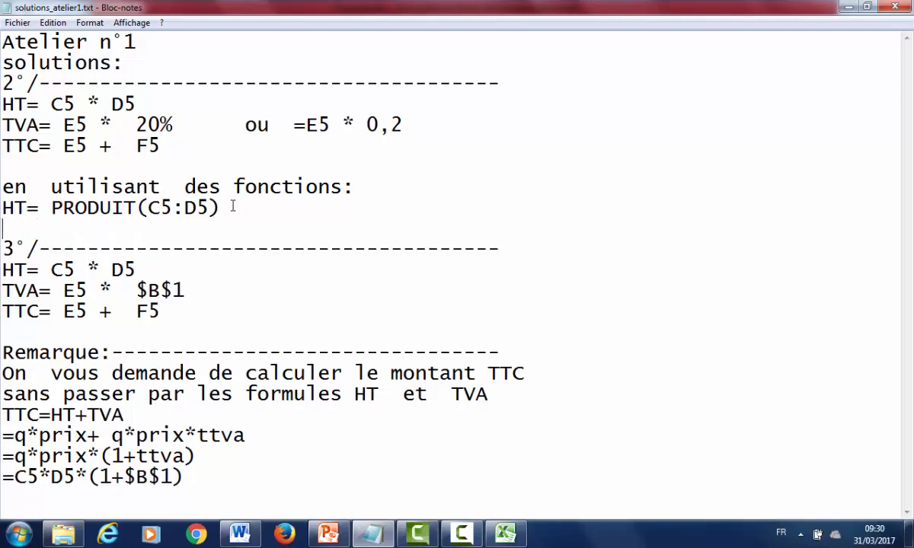
pyautogui.write('TVA')
pyautogui.hotkey('ctrl', 'v')
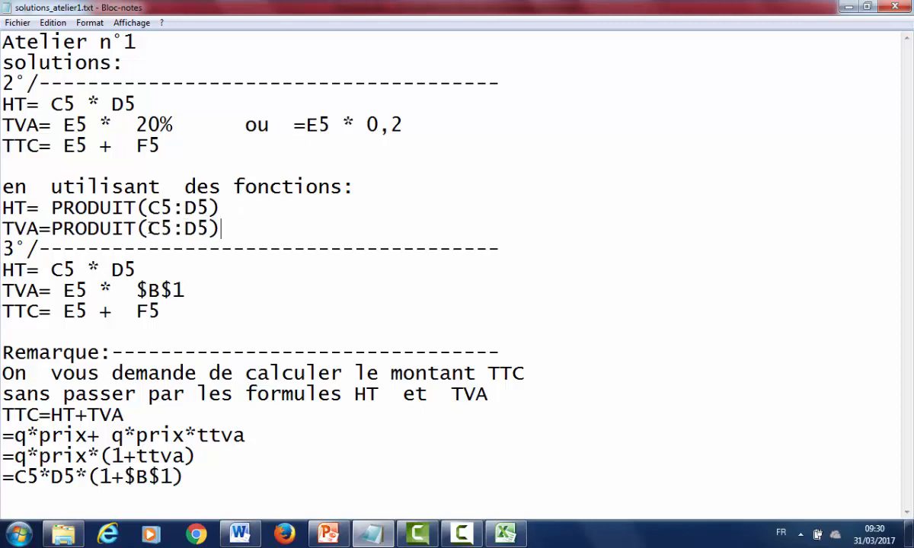
pyautogui.moveTo(143, 227); pyautogui.dragTo(169, 228)
pyautogui.write('E')
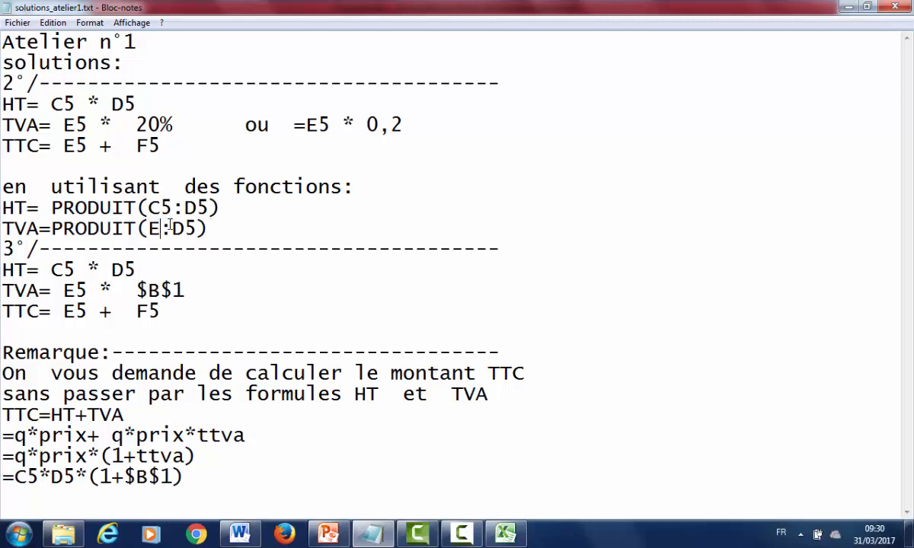
pyautogui.write('5')
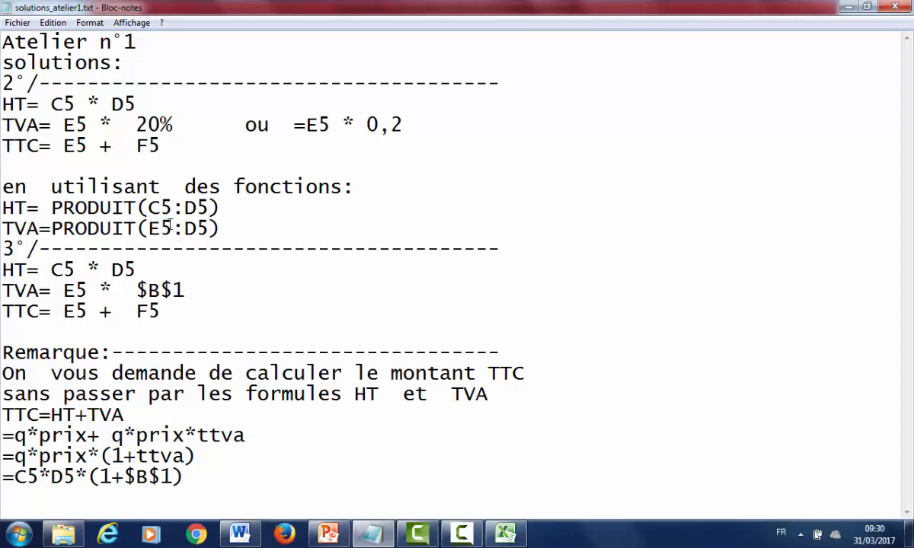
pyautogui.moveTo(197, 228); pyautogui.dragTo(206, 227)
pyautogui.click(208, 228)
pyautogui.press('BackSpace')
pyautogui.press('BackSpace')
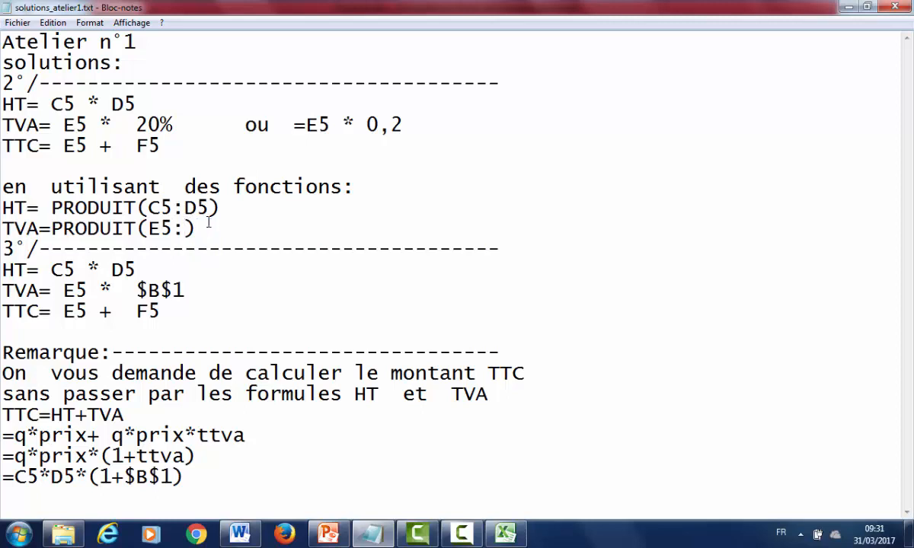
pyautogui.write('$B$')
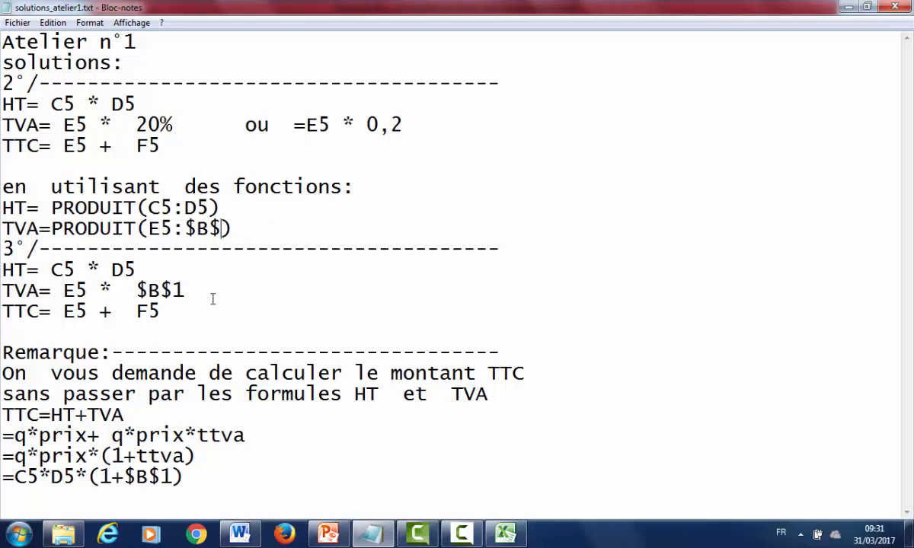
pyautogui.press('BackSpace')
pyautogui.press('BackSpace')
pyautogui.press('BackSpace')
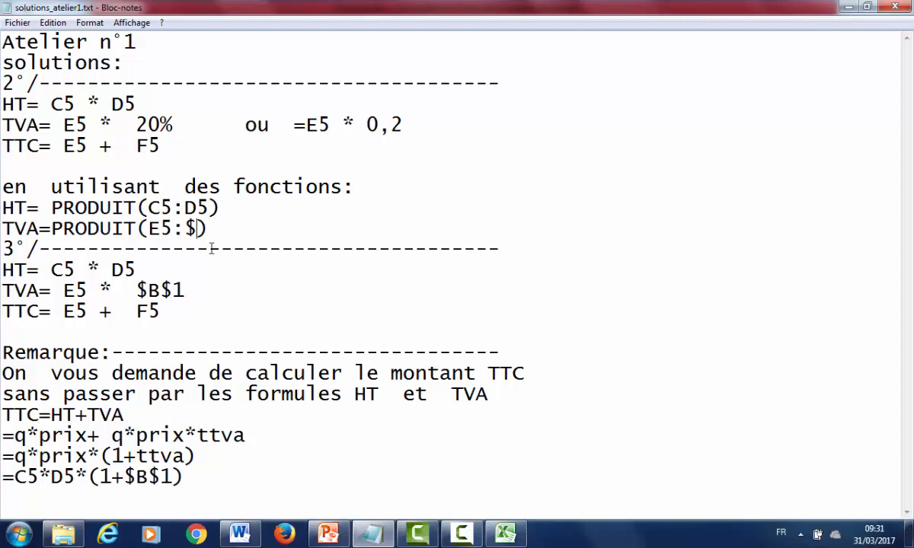
# Complete the TVA function with the 20% copied from the question 2 line, giving PRODUIT(E5:20% ), and remove the surplus spaces
pyautogui.click(137, 124)
pyautogui.doubleClick(174, 122)
pyautogui.hotkey('ctrl', 'c')
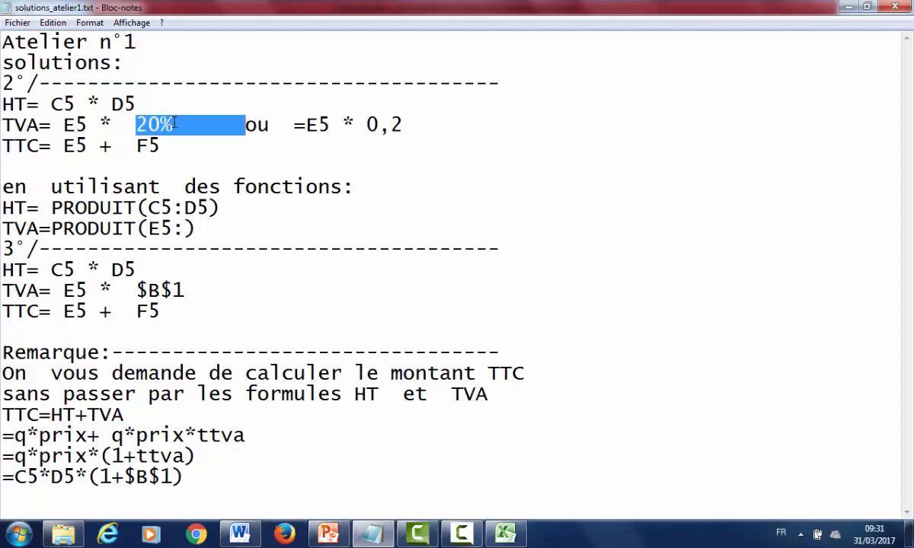
pyautogui.doubleClick(184, 229)
pyautogui.click(185, 231)
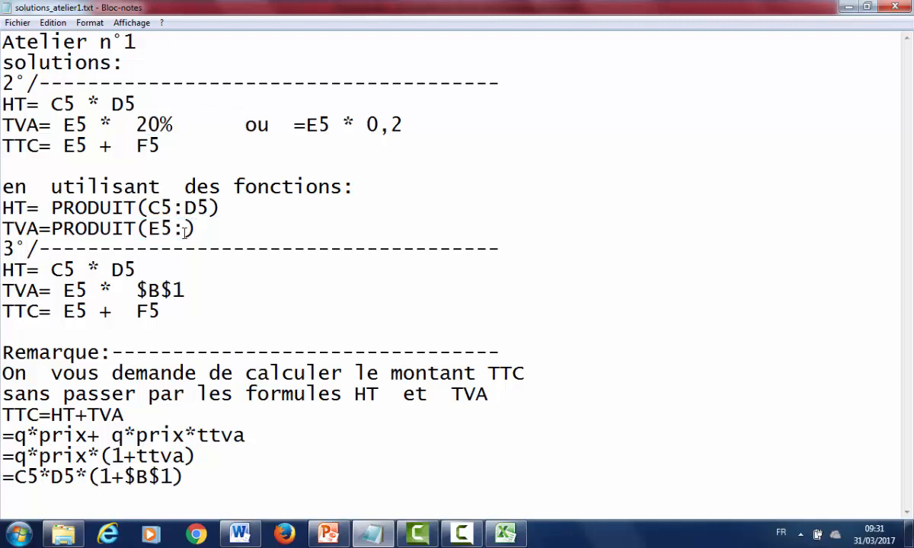
pyautogui.hotkey('ctrl', 'v')
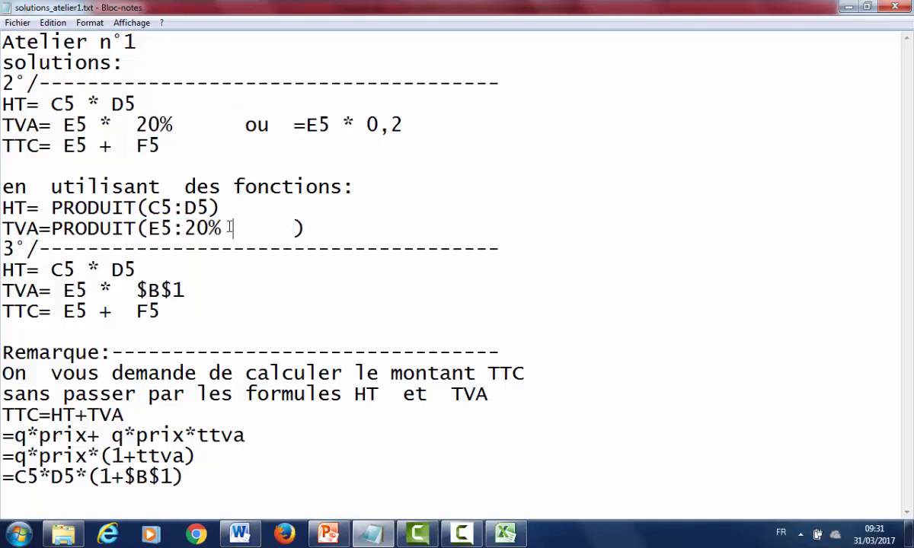
pyautogui.press('Delete')
pyautogui.press('Delete')
pyautogui.press('Delete')
pyautogui.press('Delete')
pyautogui.press('Delete')
# Add a line reading "TTC=" below the TVA function line
pyautogui.doubleClick(268, 227)
pyautogui.click(268, 227)
pyautogui.press('Return')
pyautogui.write('=')
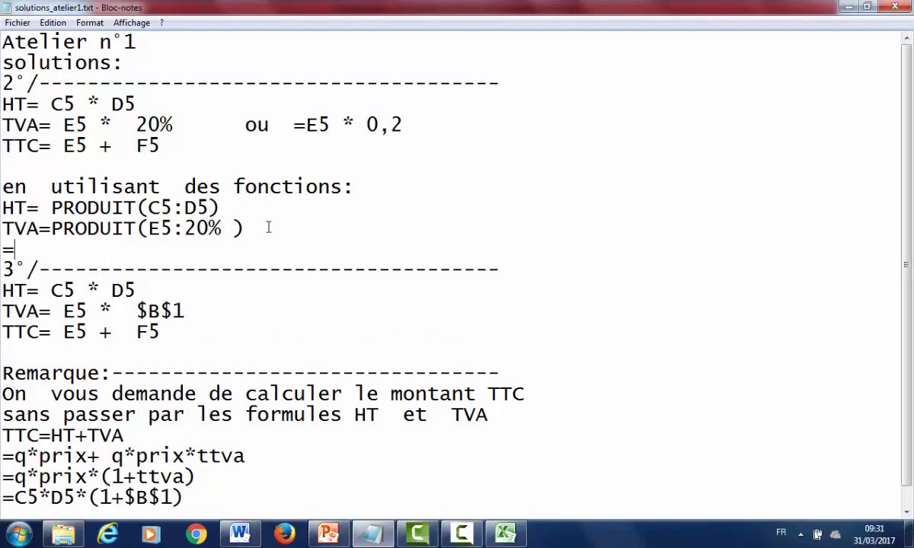
pyautogui.press('BackSpace')
pyautogui.write('TTC=')
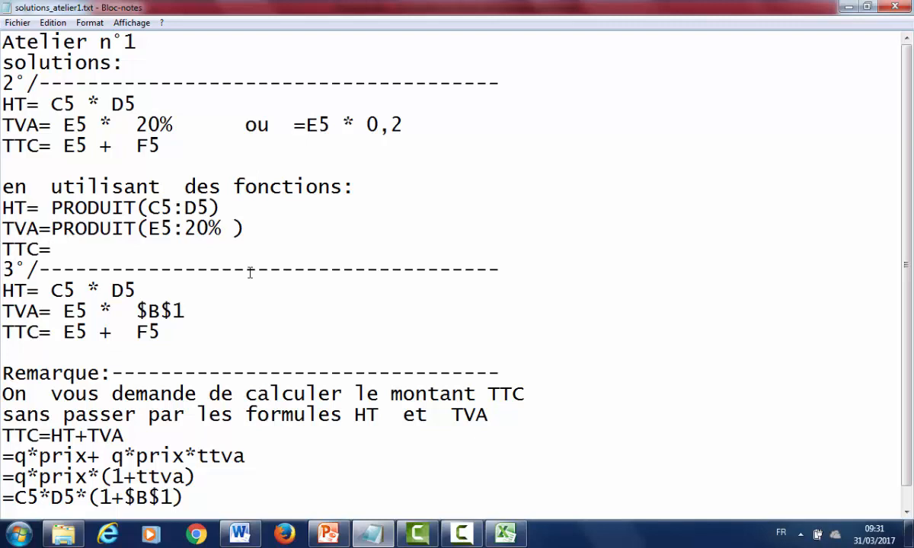
# Switch back to Classeur1.xlsx in Excel, cancel the pending edit of E5 and fill its PRODUIT formula down to E16
pyautogui.click(504, 535)
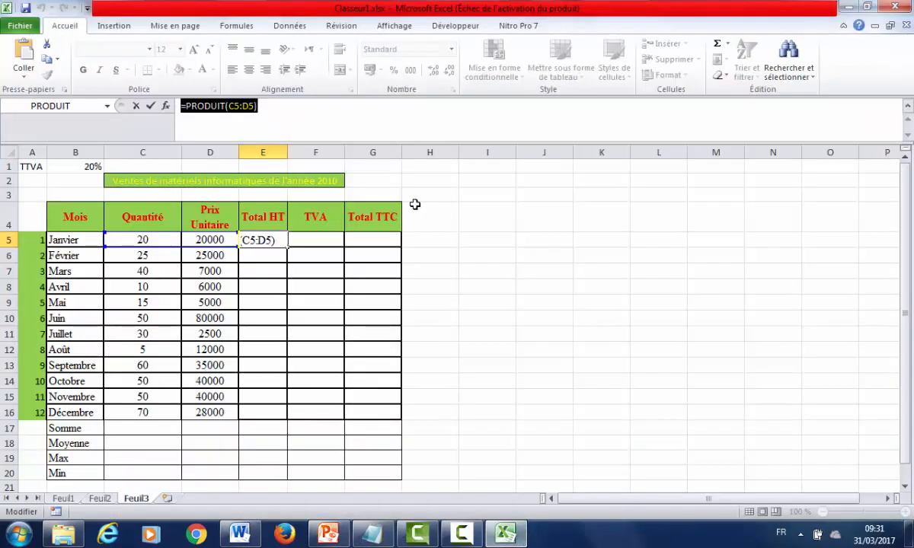
pyautogui.click(315, 241)
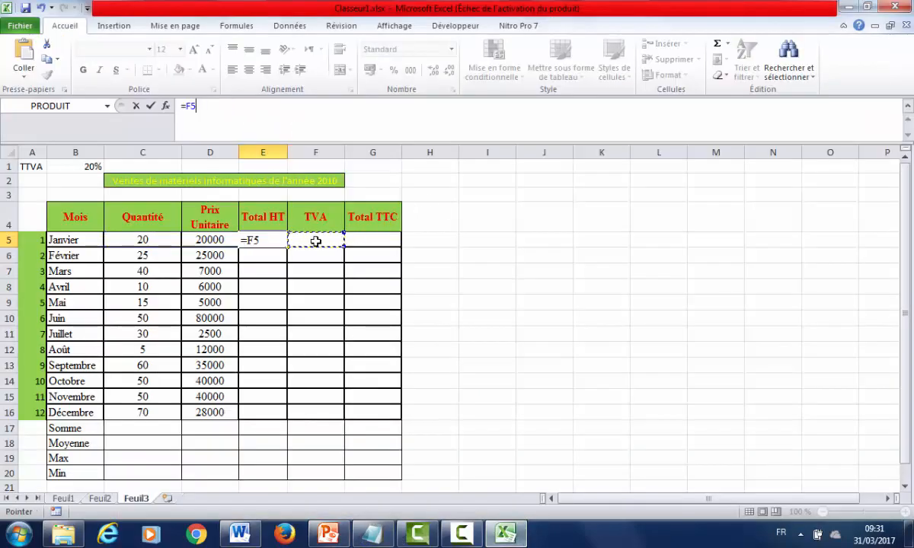
pyautogui.press('Escape')
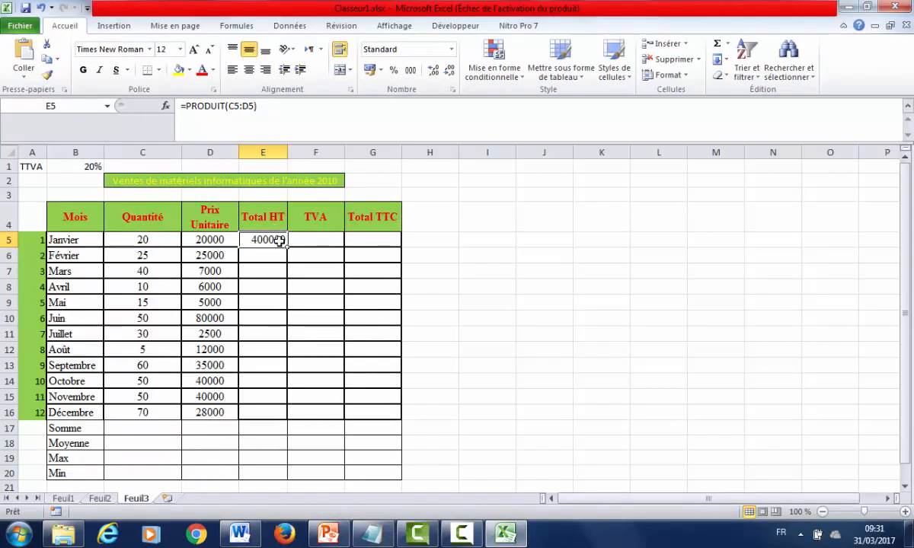
pyautogui.moveTo(288, 246); pyautogui.dragTo(282, 415)
# Enter =PRODUIT(E5;$B$1) in F5 to calculate January's TVA, with an absolute reference to the rate cell
pyautogui.click(308, 240)
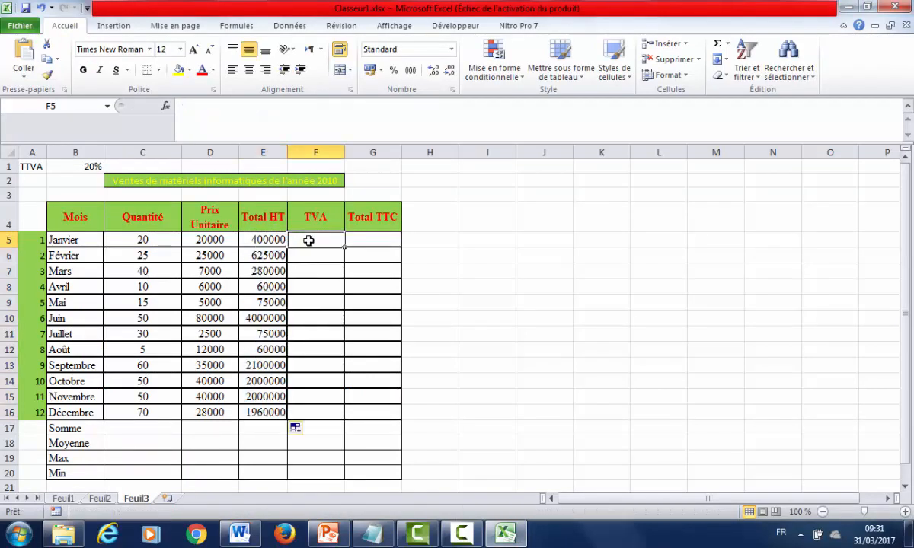
pyautogui.write('=pr')
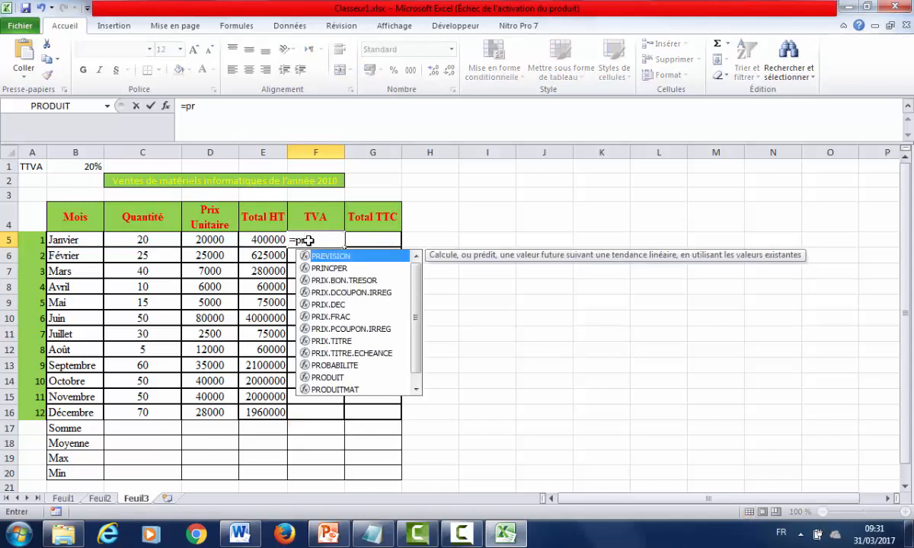
pyautogui.write('oduit(')
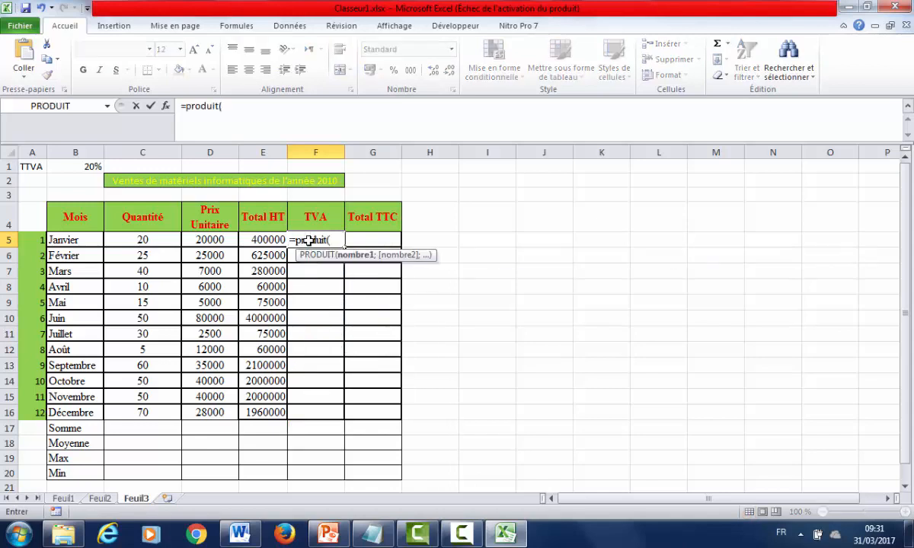
pyautogui.click(275, 239)
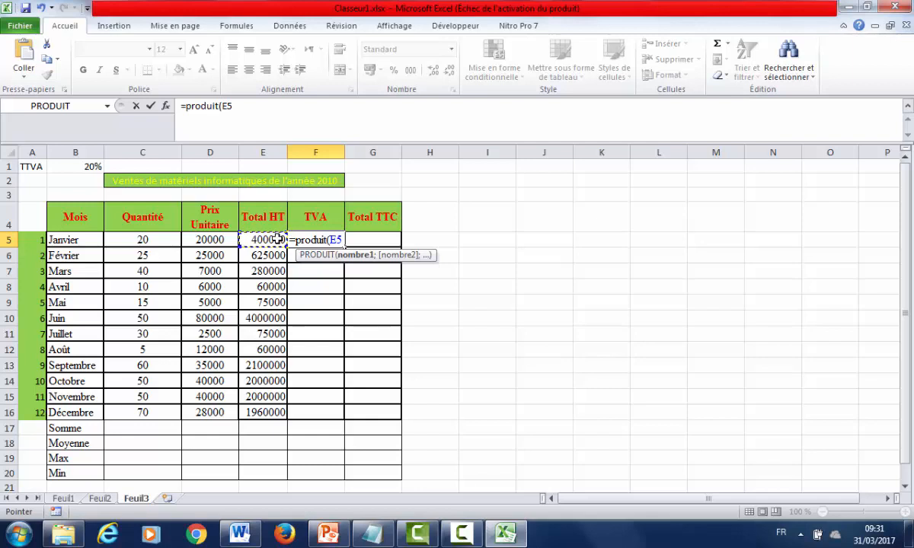
pyautogui.write(';')
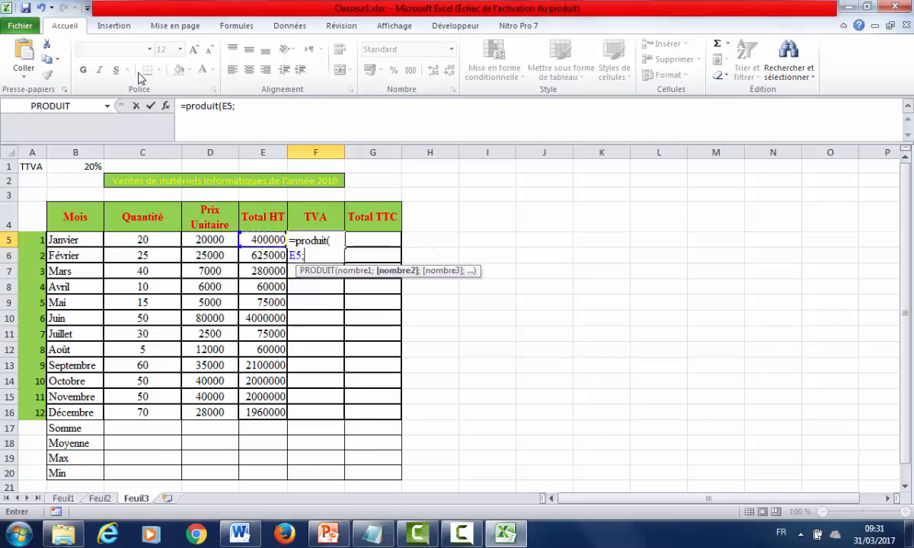
pyautogui.click(89, 166)
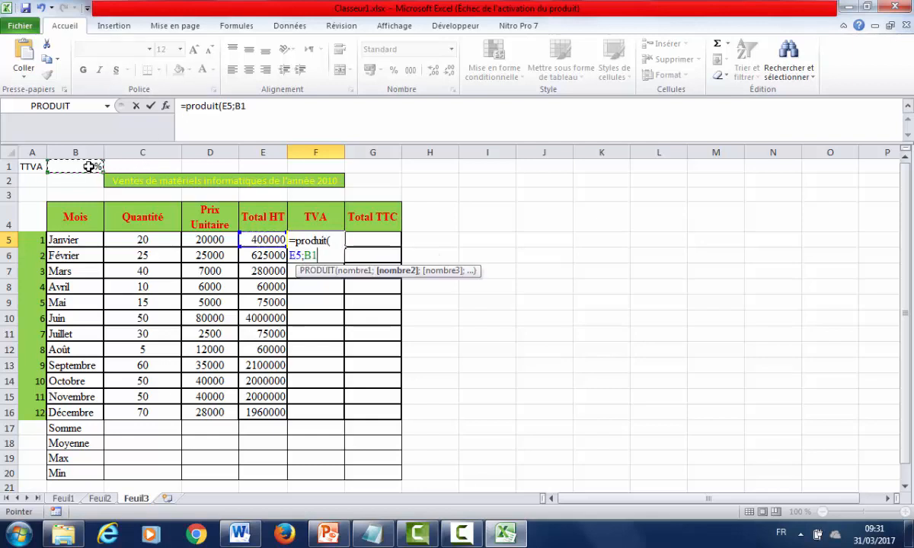
pyautogui.write(')')
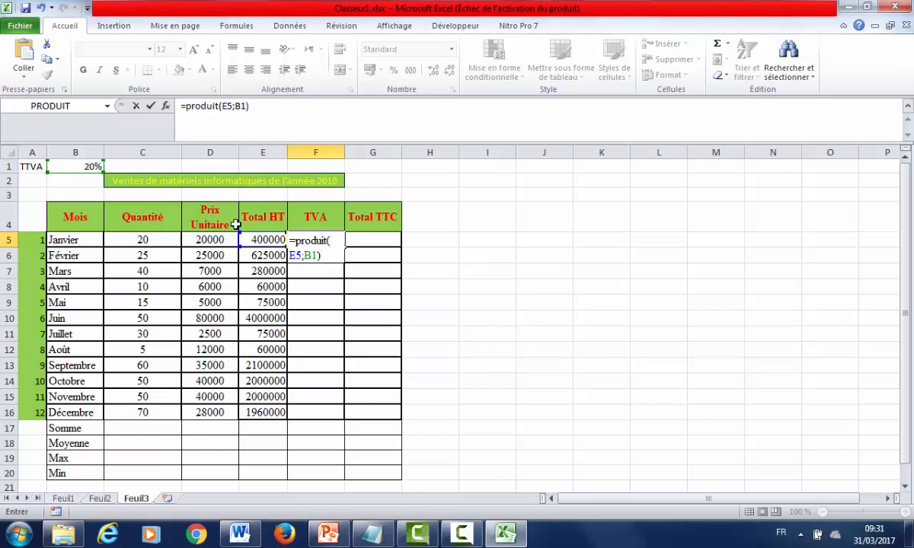
pyautogui.click(310, 255)
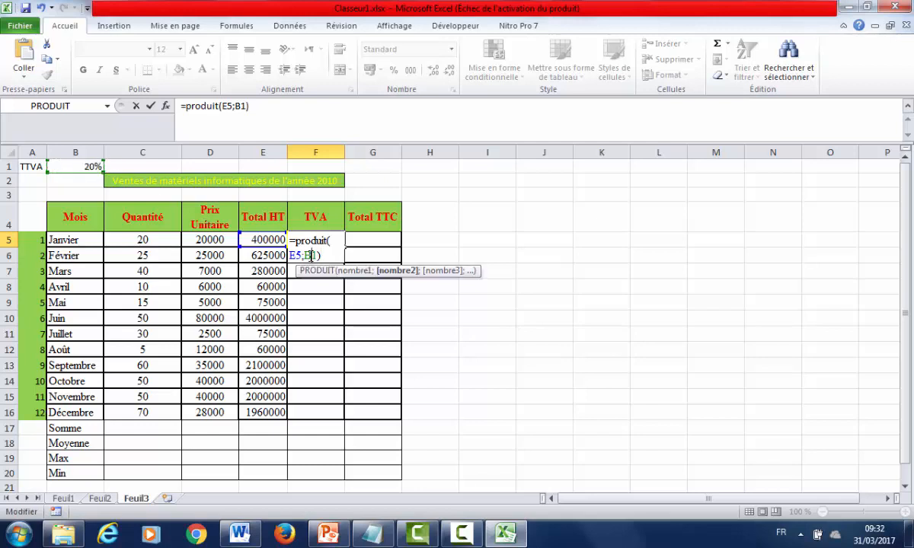
pyautogui.press('F4')
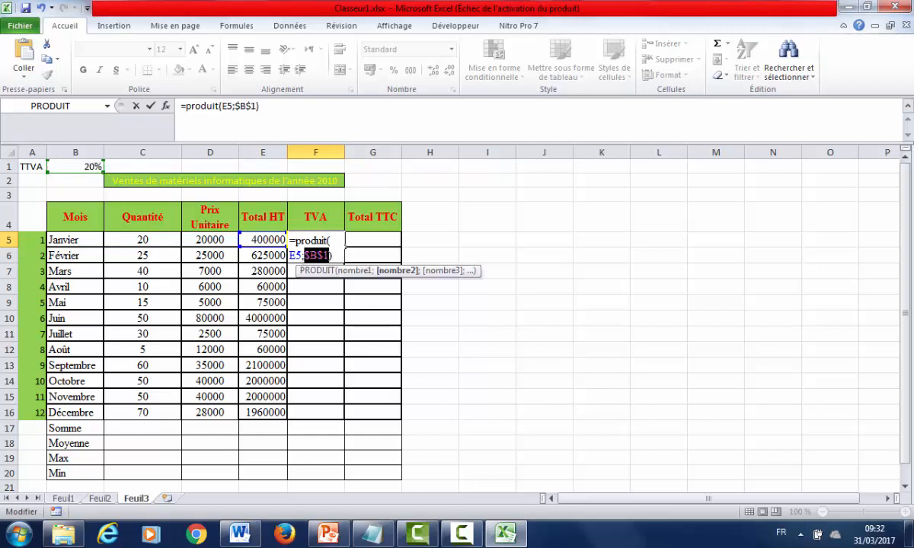
pyautogui.press('Return')
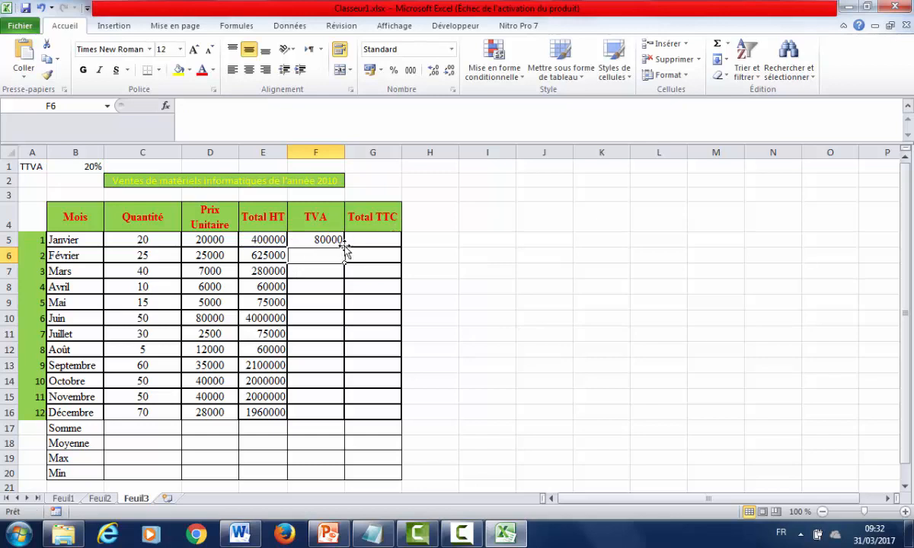
# Fill the TVA formula from F5 down to F16
pyautogui.click(320, 239)
pyautogui.click(364, 268)
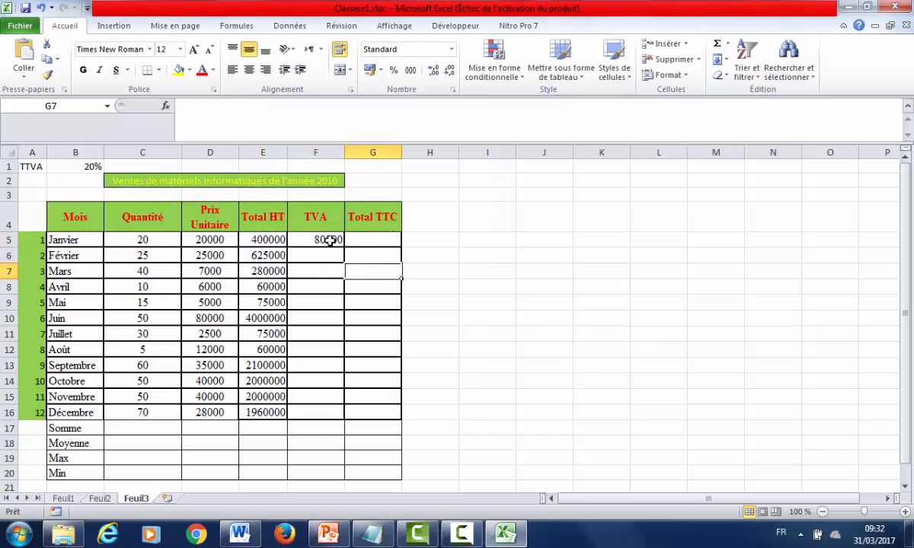
pyautogui.click(329, 239)
pyautogui.moveTo(344, 248); pyautogui.dragTo(340, 415)
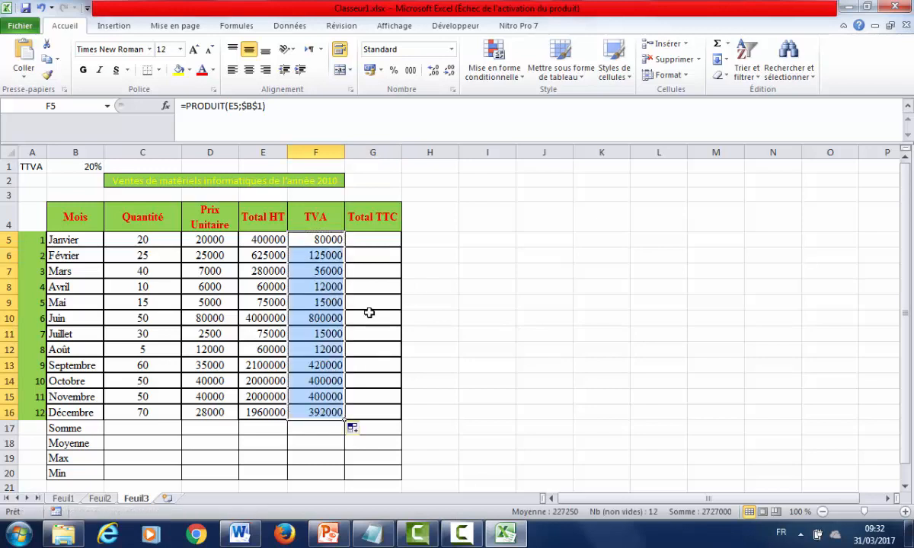
# Enter =SOMME(E5;F5) in G5 to calculate January's Total TTC
pyautogui.click(375, 240)
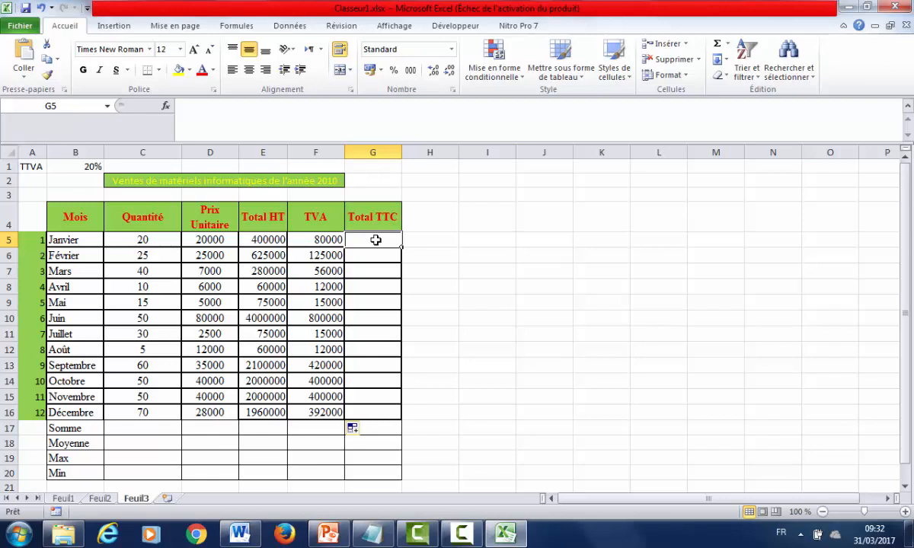
pyautogui.write('=')
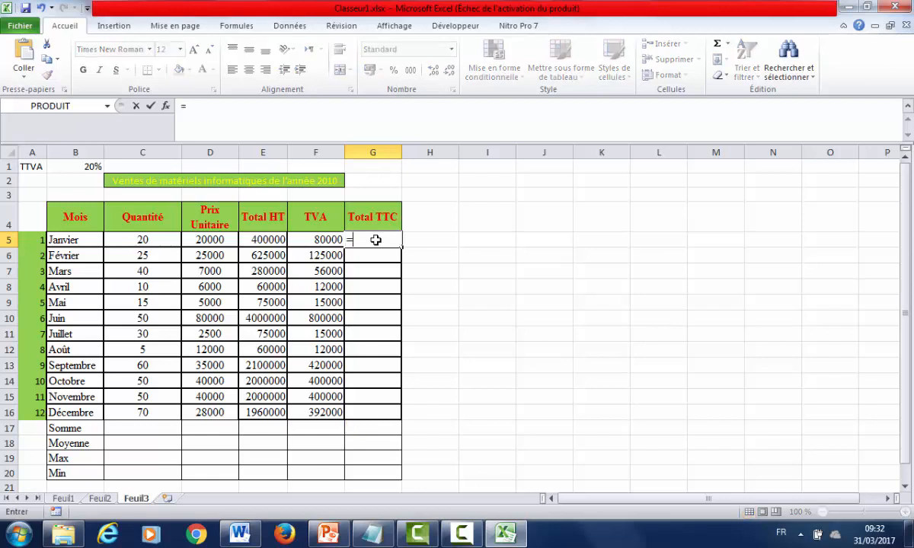
pyautogui.write('somme')
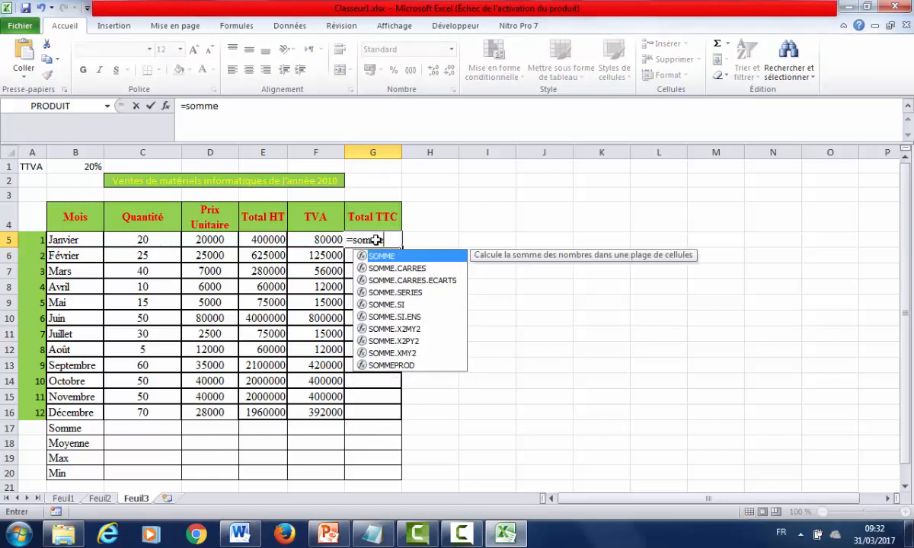
pyautogui.write('(')
pyautogui.click(275, 240)
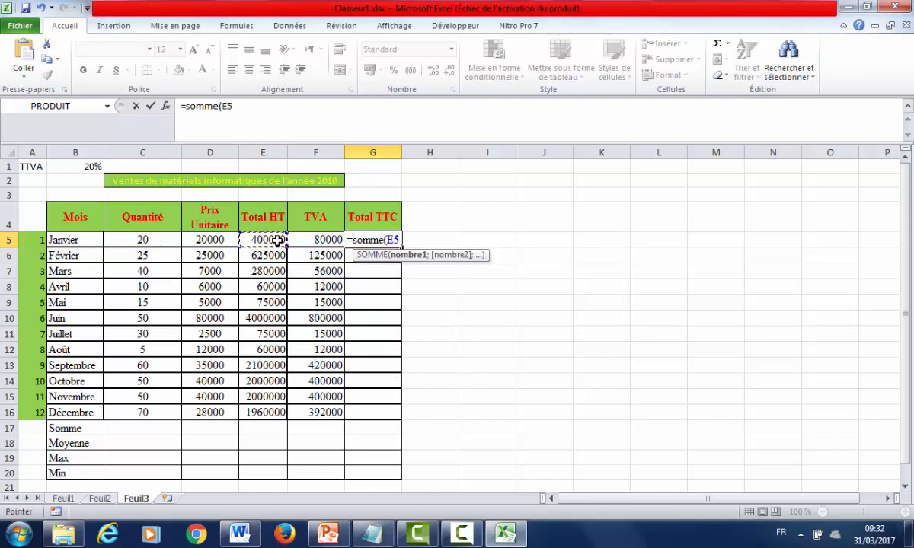
pyautogui.write(';')
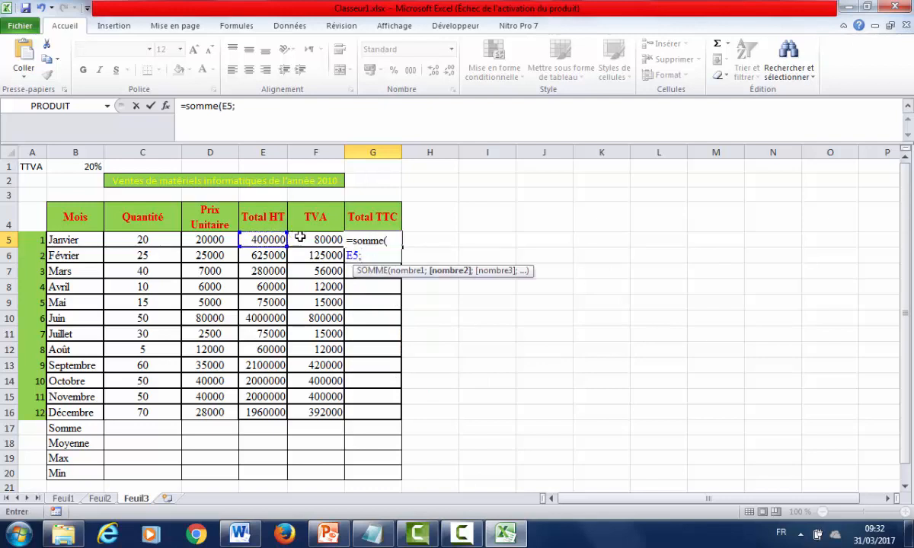
pyautogui.click(309, 240)
pyautogui.write(')')
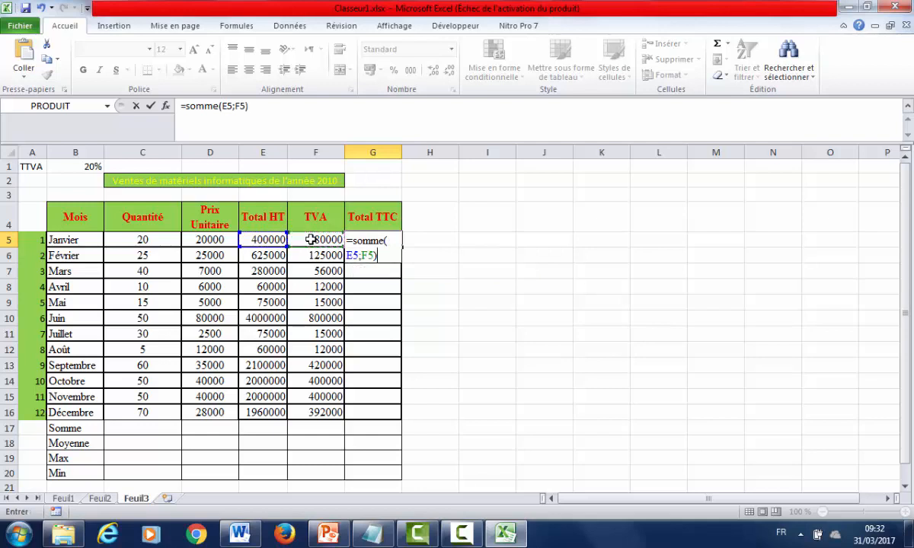
pyautogui.press('Return')
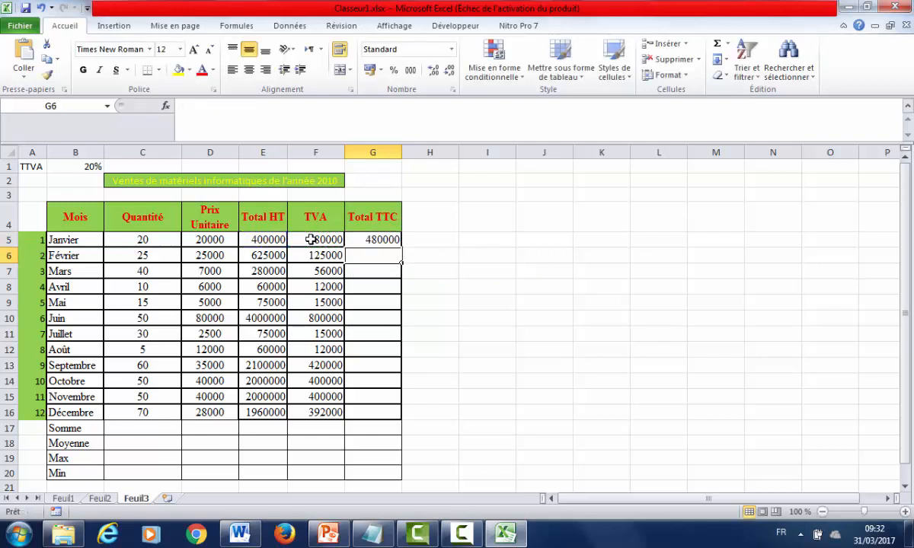
# Fill the Total TTC formula from G5 down to G16, then reselect G5
pyautogui.click(396, 239)
pyautogui.moveTo(402, 242); pyautogui.dragTo(398, 413)
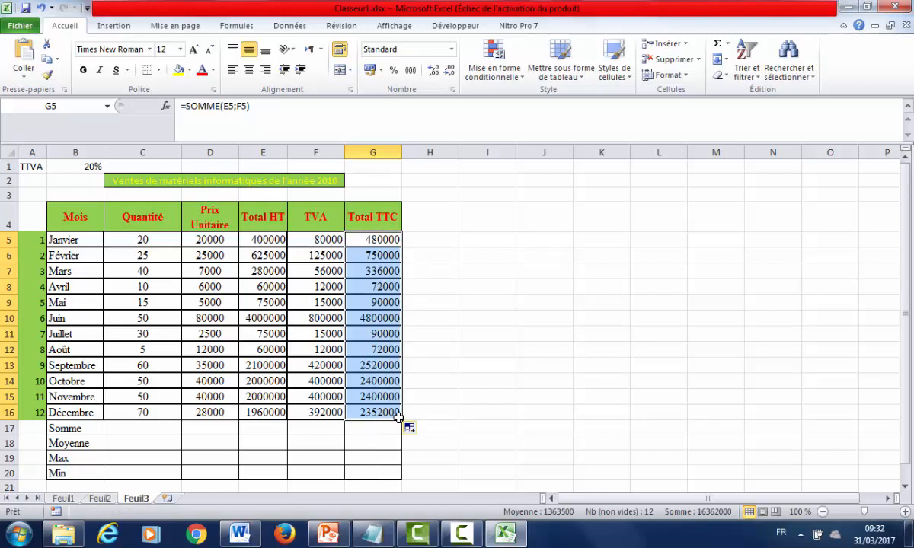
pyautogui.click(369, 239)
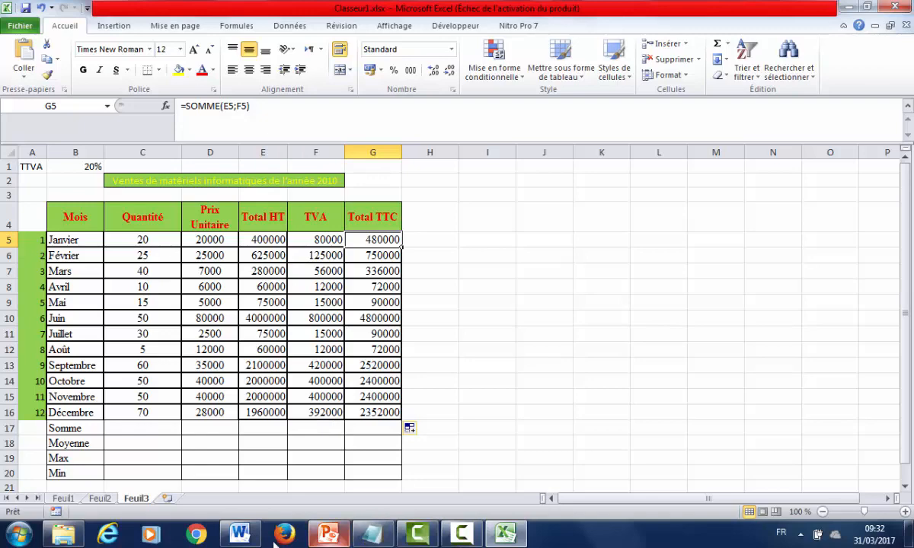
# Switch to solutions_atelier1.txt in Notepad and complete the TTC function line with SOMME(E5;F5)
pyautogui.click(381, 535)
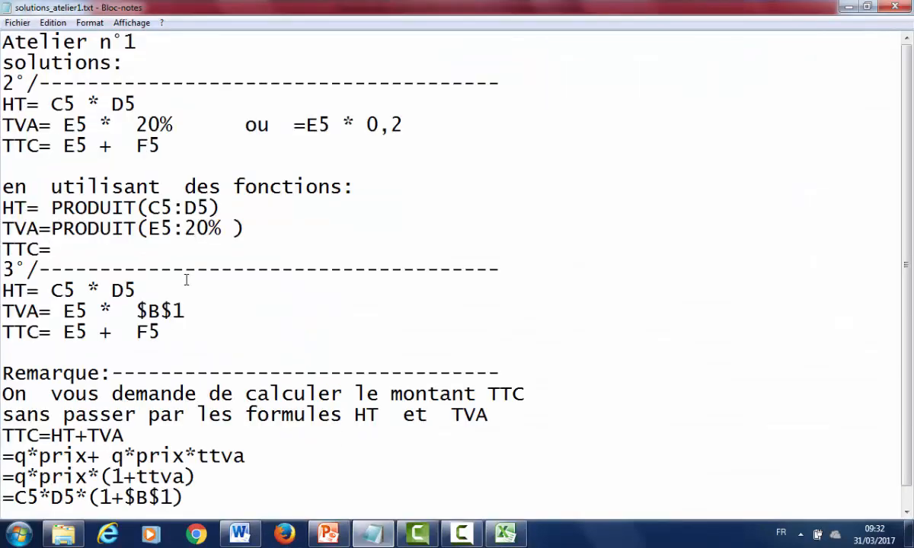
pyautogui.write('SOMME(')
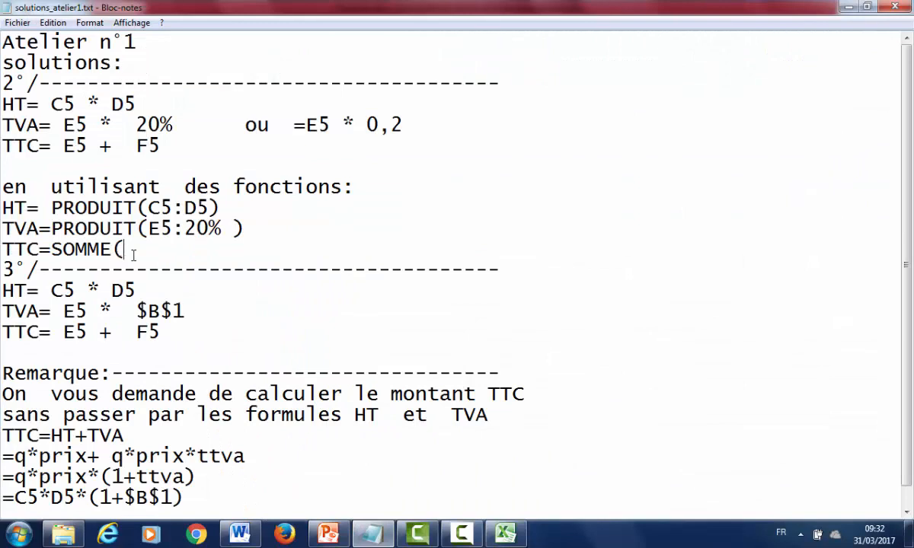
pyautogui.write('E5')
pyautogui.write(':')
pyautogui.write(';')
pyautogui.write('F')
pyautogui.write('5)')
# Copy the HT, TVA and TTC function lines below the question 3 formulas, preceded by a dashed separator line
pyautogui.moveTo(5, 206); pyautogui.dragTo(244, 247)
pyautogui.hotkey('ctrl', 'c')
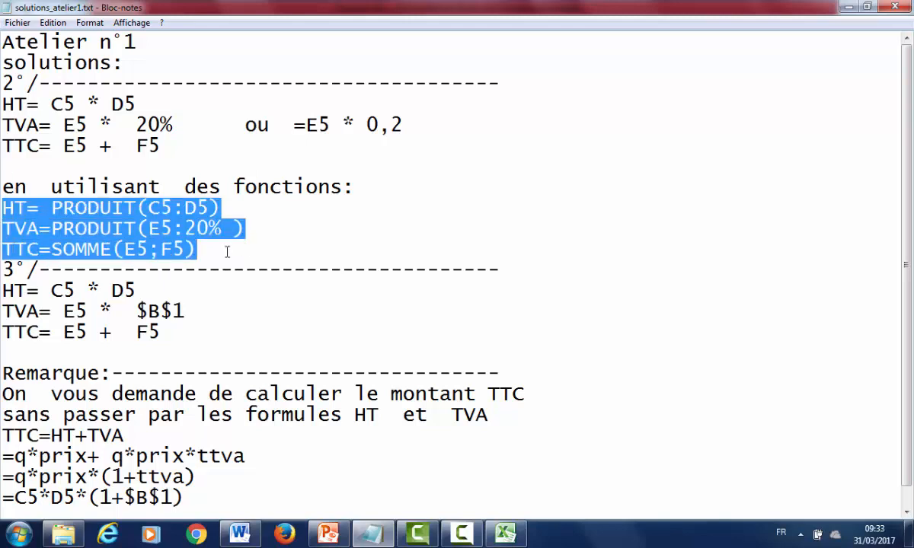
pyautogui.click(64, 349)
pyautogui.write('---------')
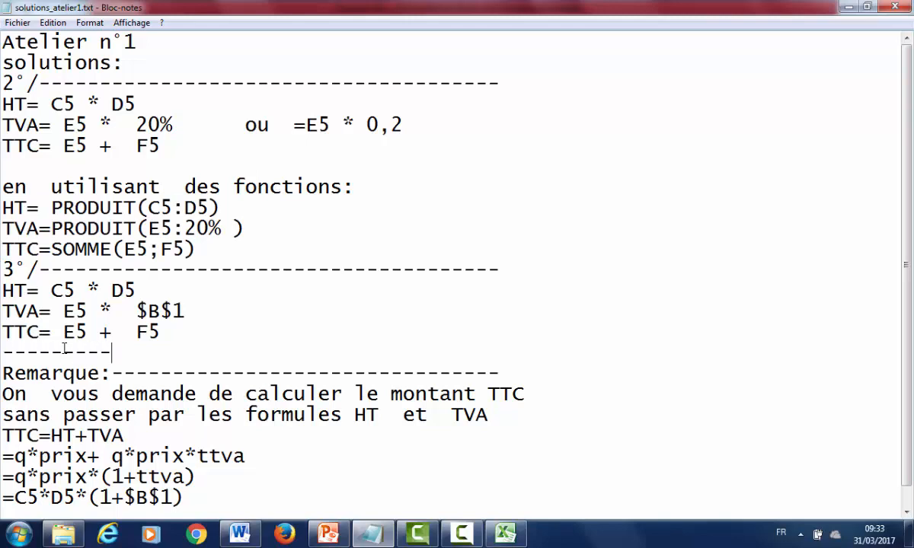
pyautogui.press('Return')
pyautogui.hotkey('ctrl', 'v')
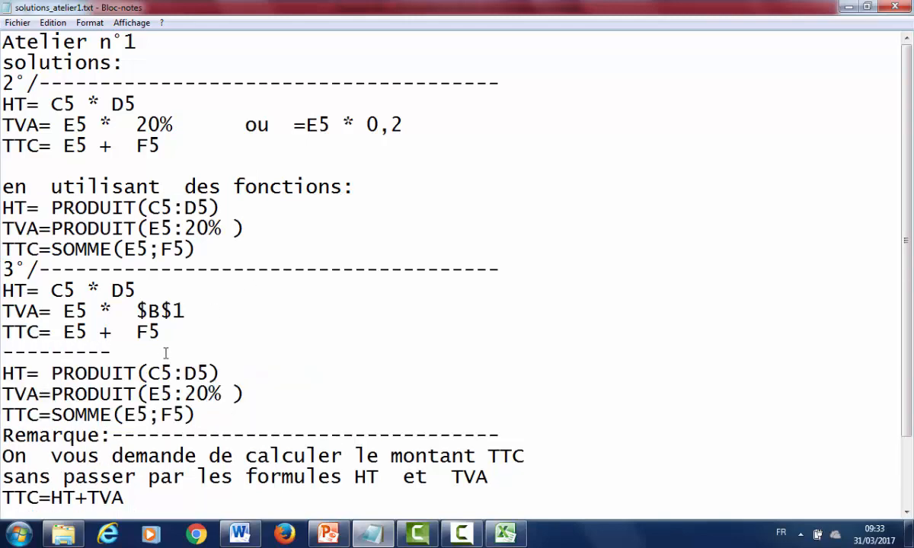
# Put nine dashes in front of the question 2 heading "en utilisant des fonctions:"
pyautogui.click(3, 186)
pyautogui.doubleClick(3, 186)
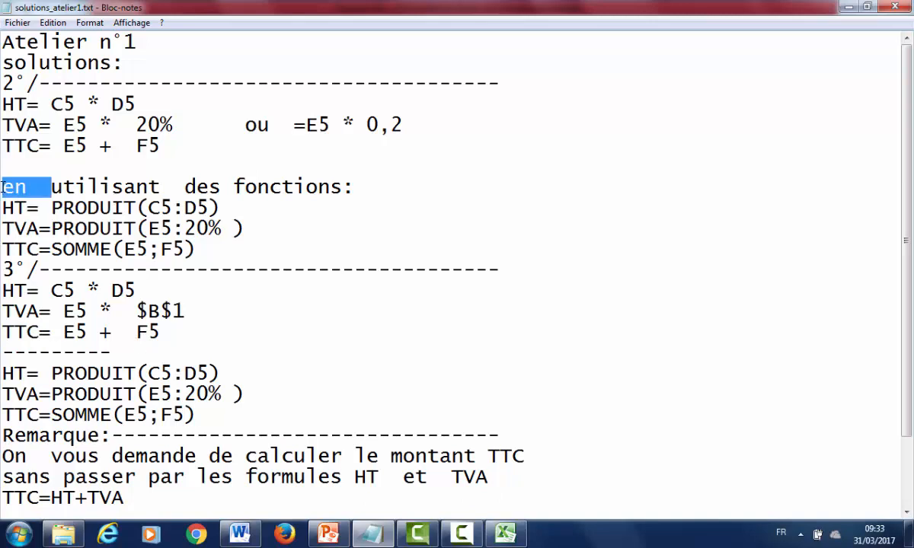
pyautogui.click(3, 186)
pyautogui.write('---------')
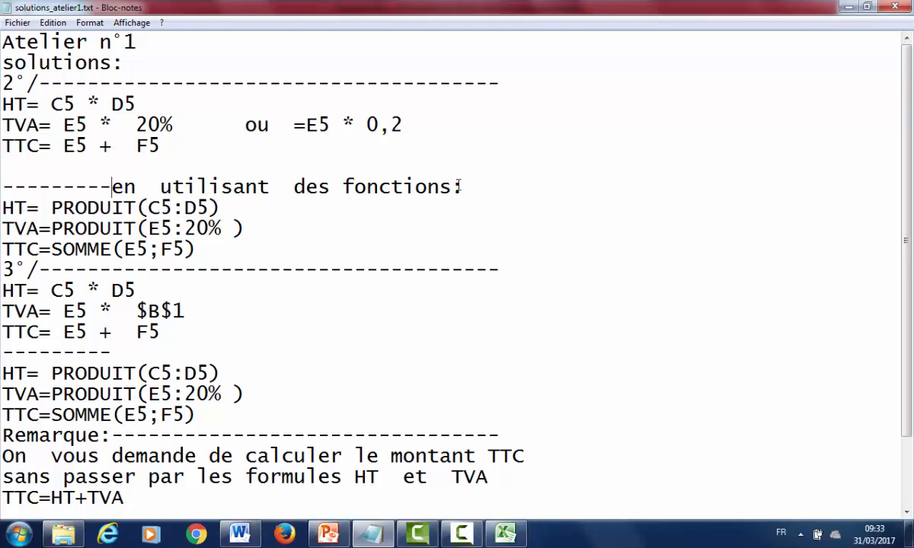
pyautogui.doubleClick(433, 183)
pyautogui.click(151, 176)
# Replace the dashed separator in question 3 with a copy of the "---------en utilisant des fonctions:" heading
pyautogui.moveTo(3, 186); pyautogui.dragTo(496, 190)
pyautogui.hotkey('ctrl', 'c')
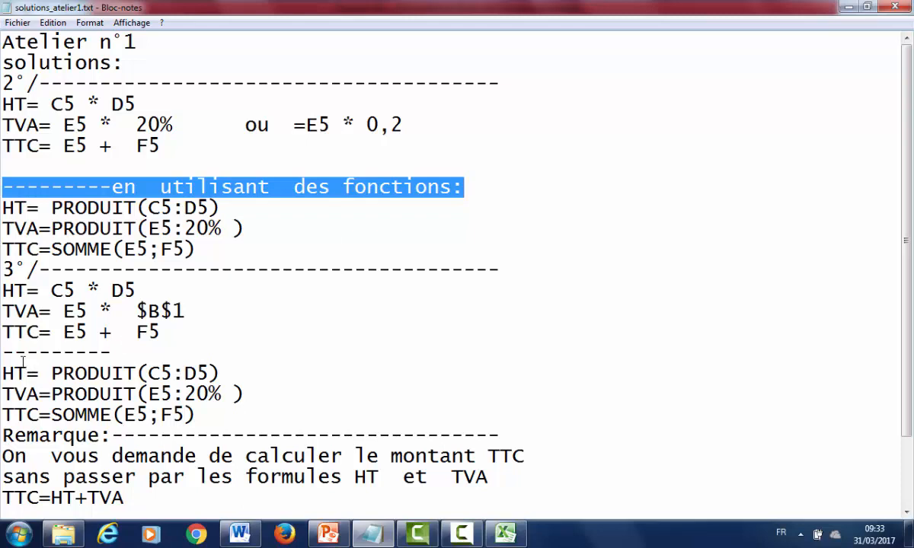
pyautogui.moveTo(3, 352); pyautogui.dragTo(148, 355)
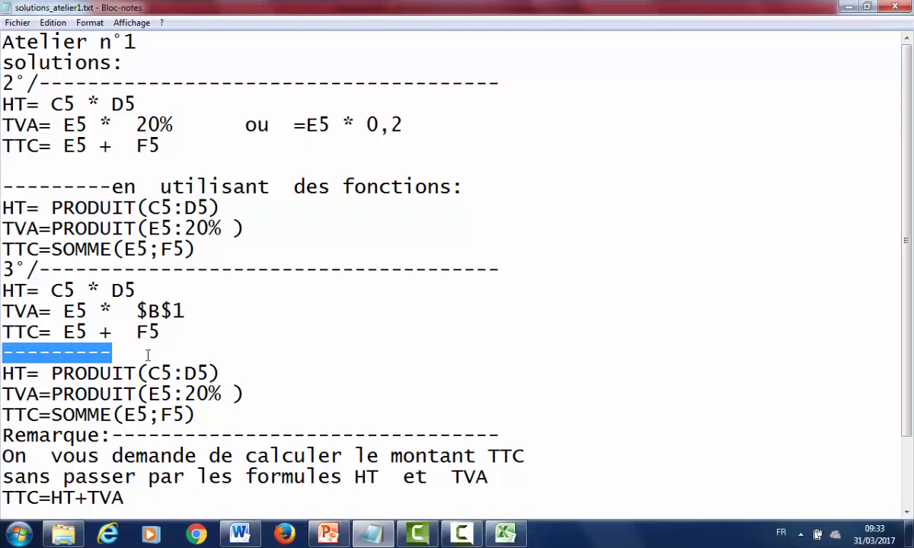
pyautogui.hotkey('ctrl', 'v')
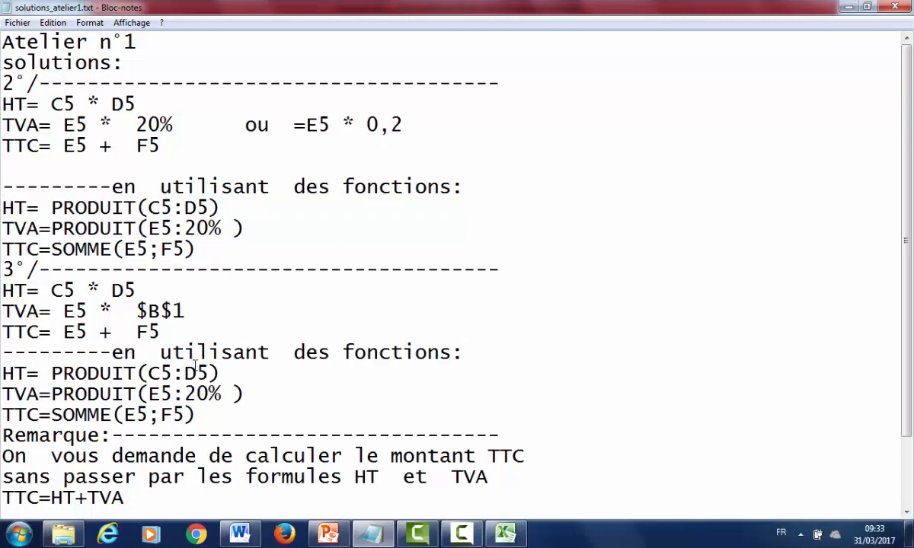
# Change the colon after E5 to a semicolon in the question 3 TVA function, giving PRODUIT(E5;20% )
pyautogui.moveTo(190, 388); pyautogui.dragTo(222, 394)
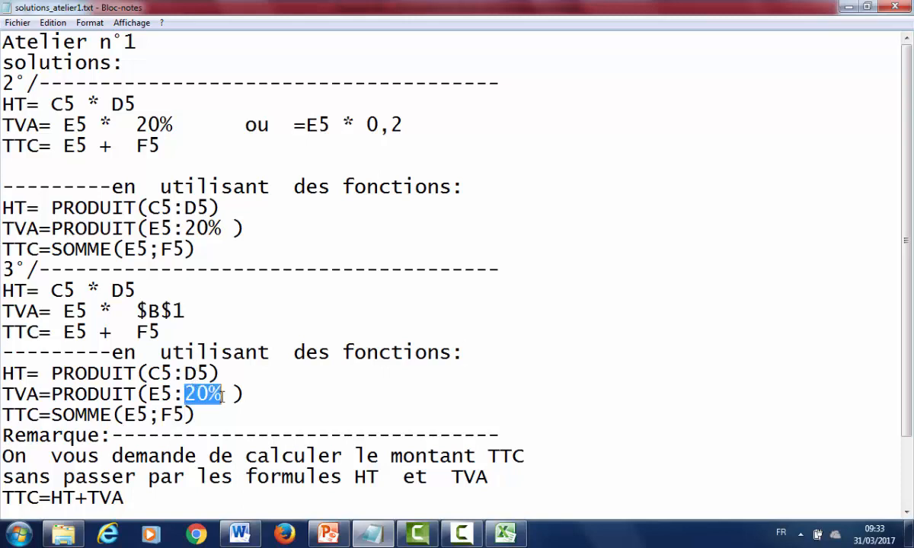
pyautogui.click(183, 396)
pyautogui.press('BackSpace')
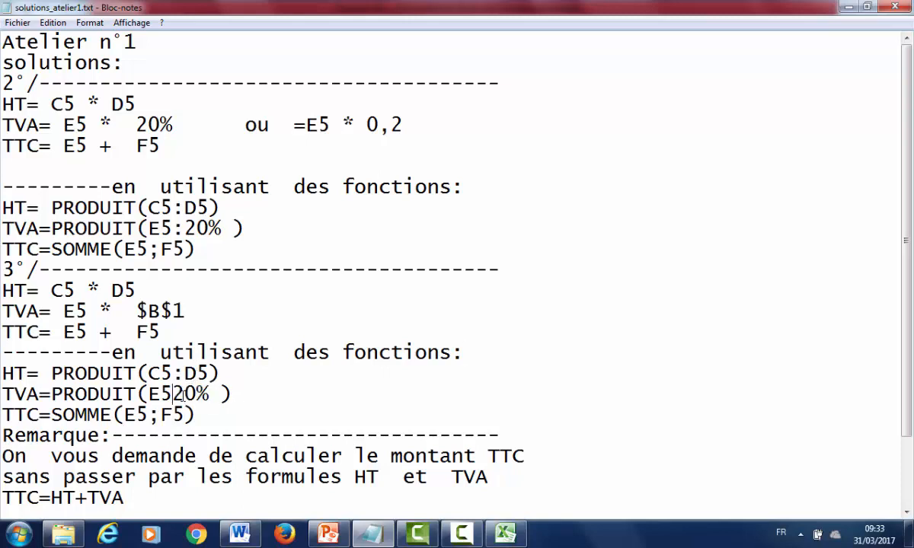
pyautogui.write(';')
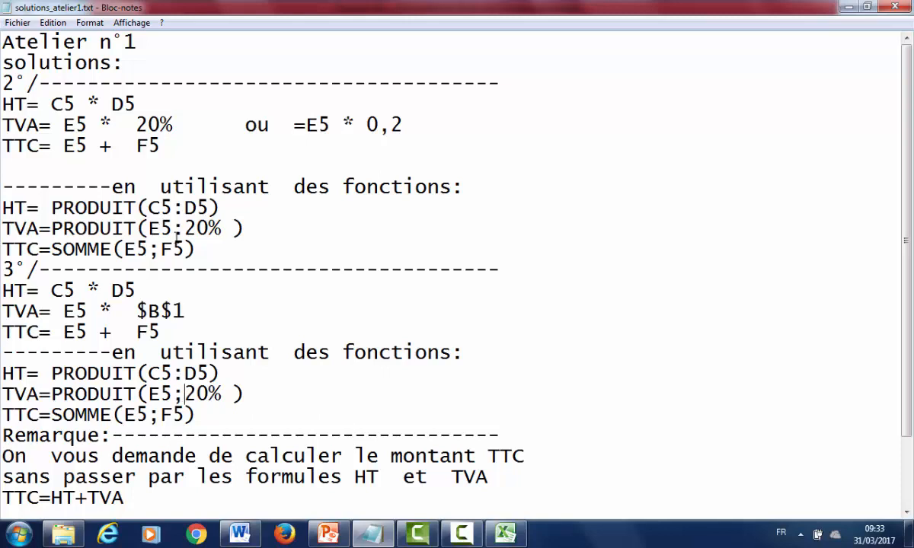
# Retype the semicolon between E5 and 20% in the question 2 TVA function
pyautogui.click(183, 228)
pyautogui.press('BackSpace')
pyautogui.write(';')
pyautogui.press('BackSpace')
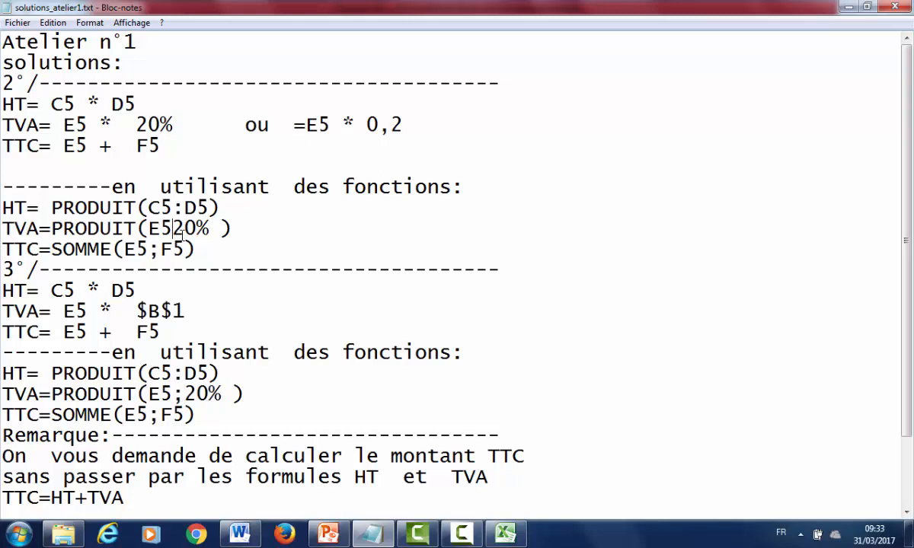
pyautogui.write(';')
# Replace 20% with $B$1 in the question 3 TVA function and remove the space before the closing parenthesis
pyautogui.moveTo(185, 393); pyautogui.dragTo(226, 393)
pyautogui.write('$B$1')
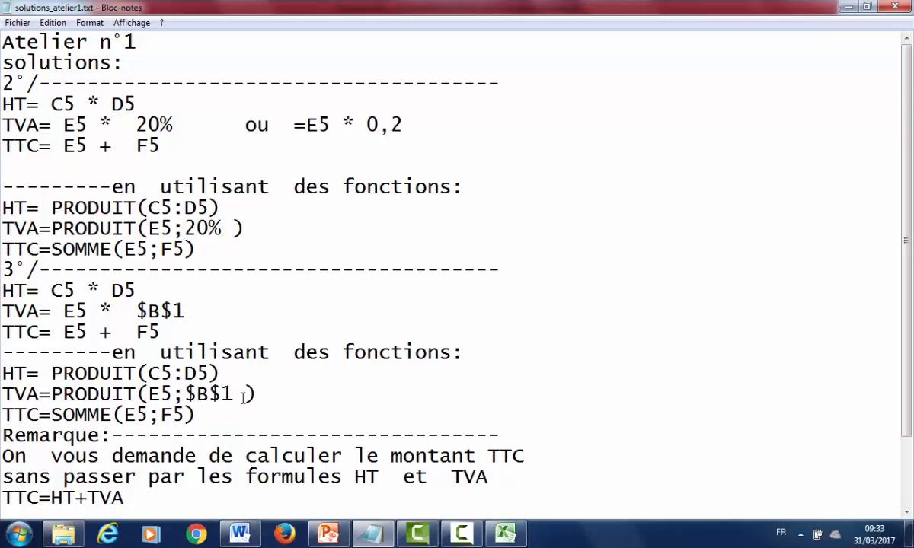
pyautogui.press('Delete')
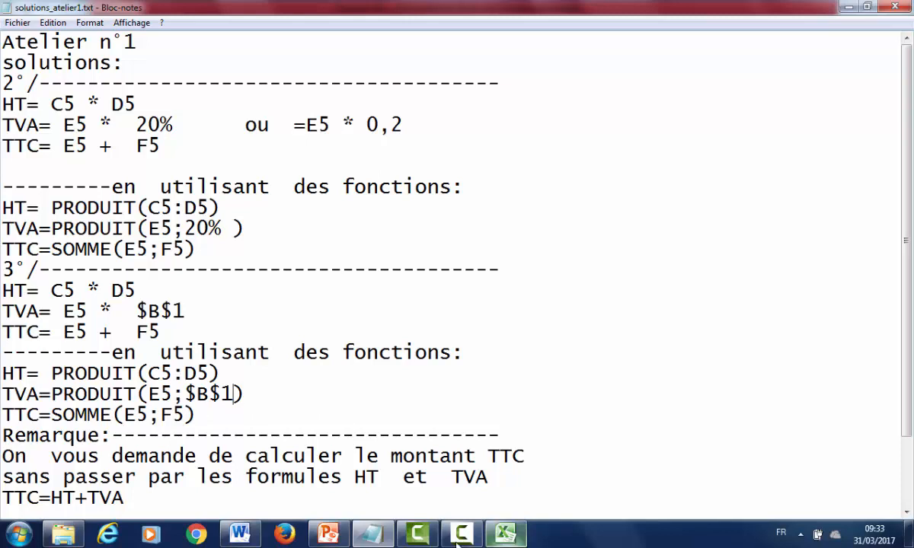
# Below =C5*D5*(1+$B$1), add a line of nine dashes followed by the copied "---------en utilisant des fonctions:" heading
pyautogui.click(908, 455)
pyautogui.scroll(-1, 909, 454)
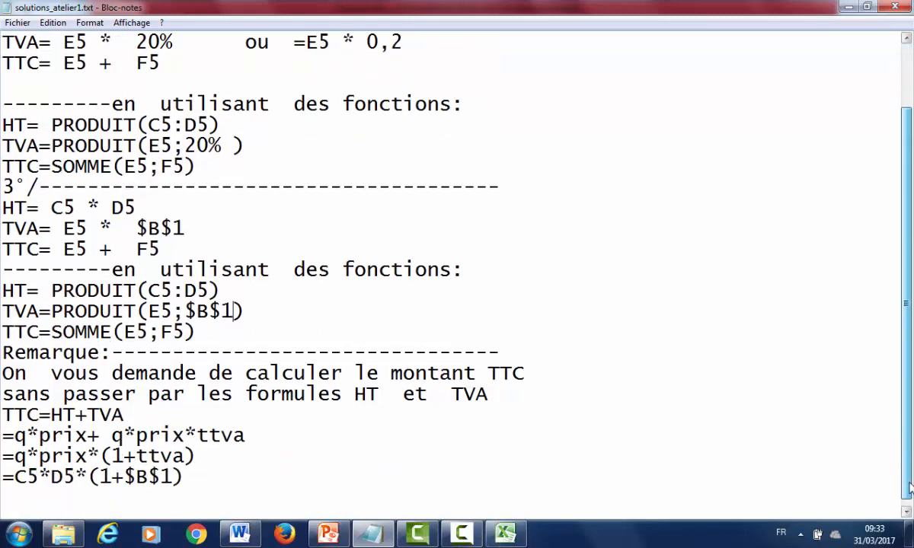
pyautogui.click(210, 478)
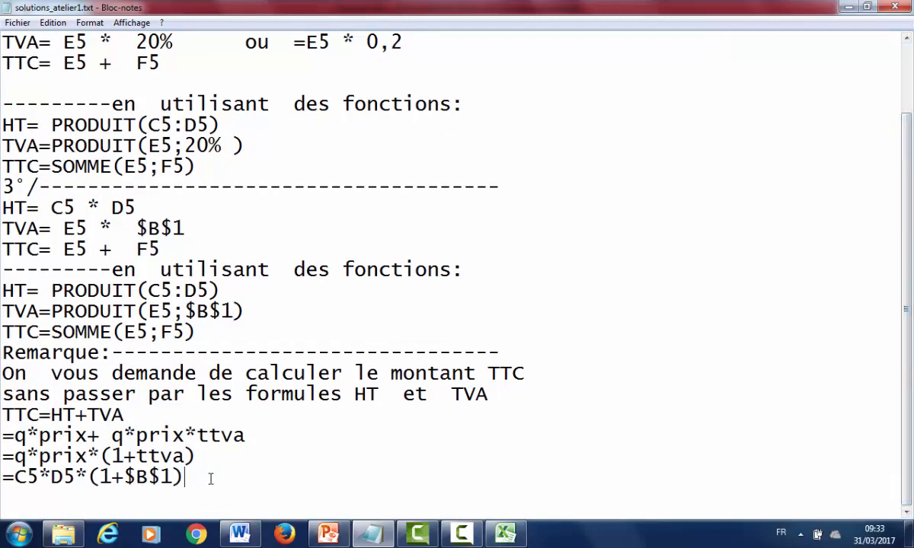
pyautogui.press('Return')
pyautogui.write('=')
pyautogui.press('BackSpace')
pyautogui.write('---------')
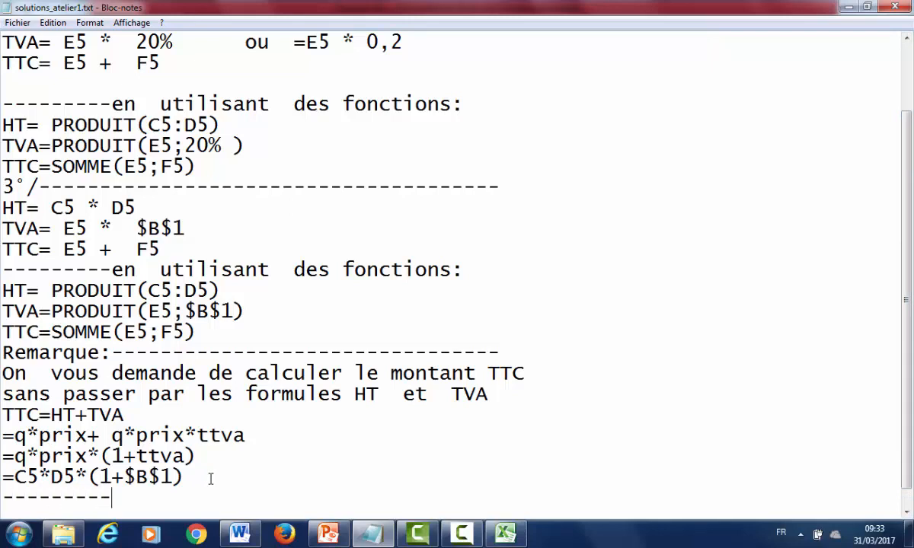
pyautogui.hotkey('ctrl', 'v')
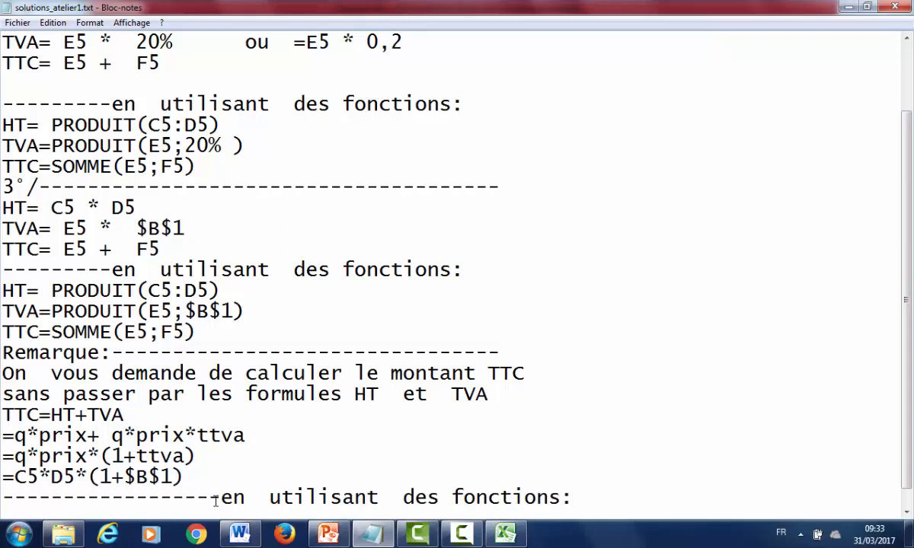
# Trim the extra dashes before the new "en utilisant des fonctions:" heading, leaving ten
pyautogui.click(216, 501)
pyautogui.press('BackSpace')
pyautogui.press('BackSpace')
pyautogui.press('BackSpace')
pyautogui.press('BackSpace')
pyautogui.press('BackSpace')
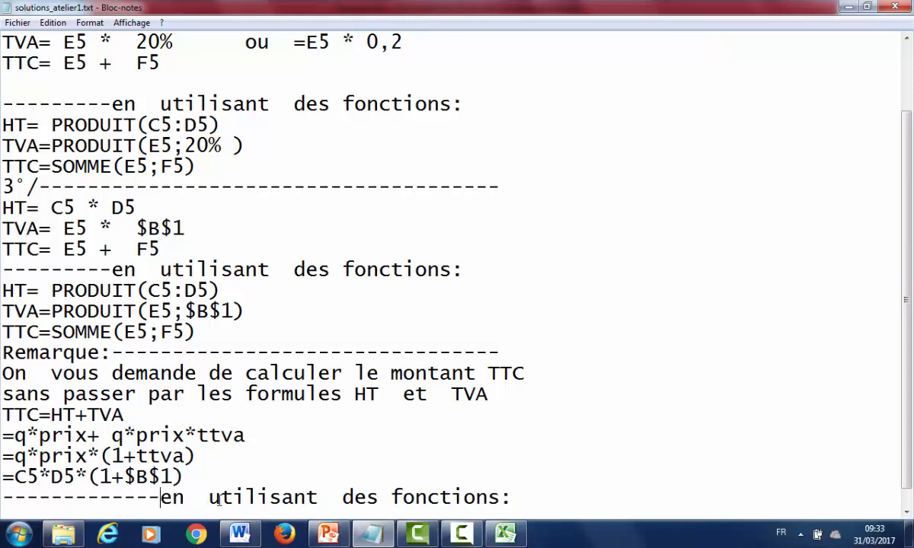
pyautogui.press('BackSpace')
pyautogui.press('BackSpace')
pyautogui.press('BackSpace')
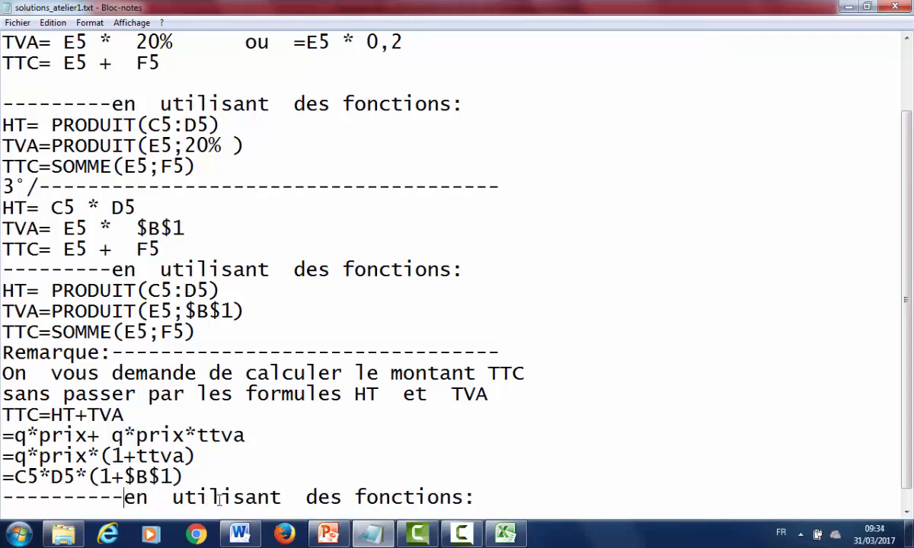
# Begin the TTC function on a new line under the Remarque functions heading with =PRODUIT(C5;D5;SOMME
pyautogui.click(482, 500)
pyautogui.press('Return')
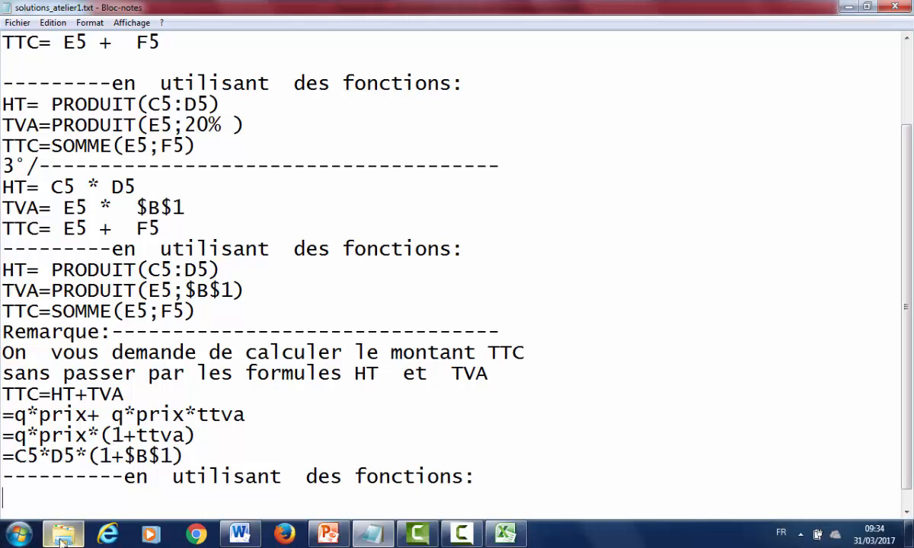
pyautogui.click(26, 497)
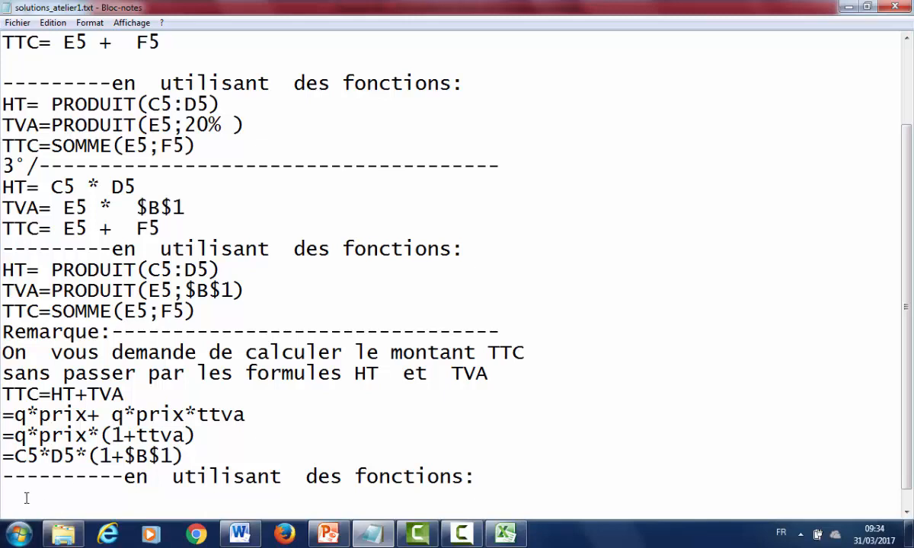
pyautogui.write('=PRODUI')
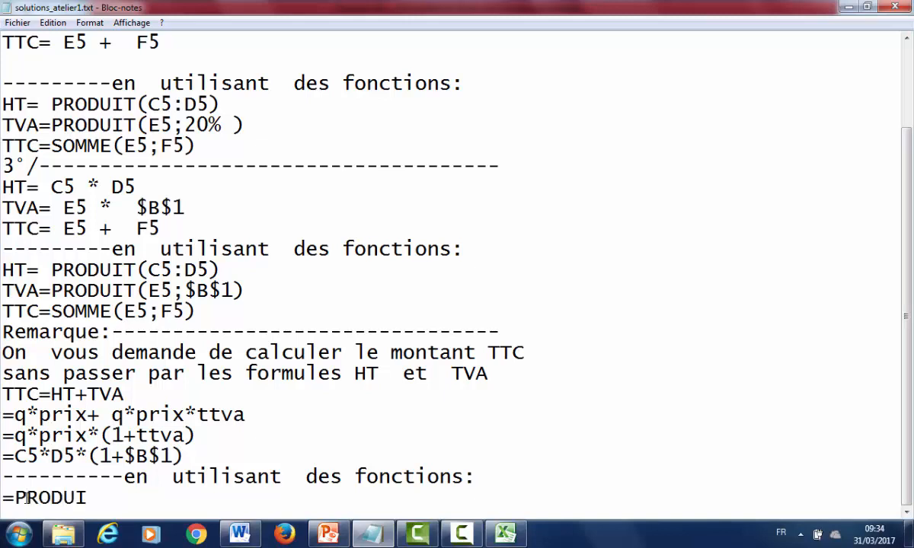
pyautogui.write('T(C5;D')
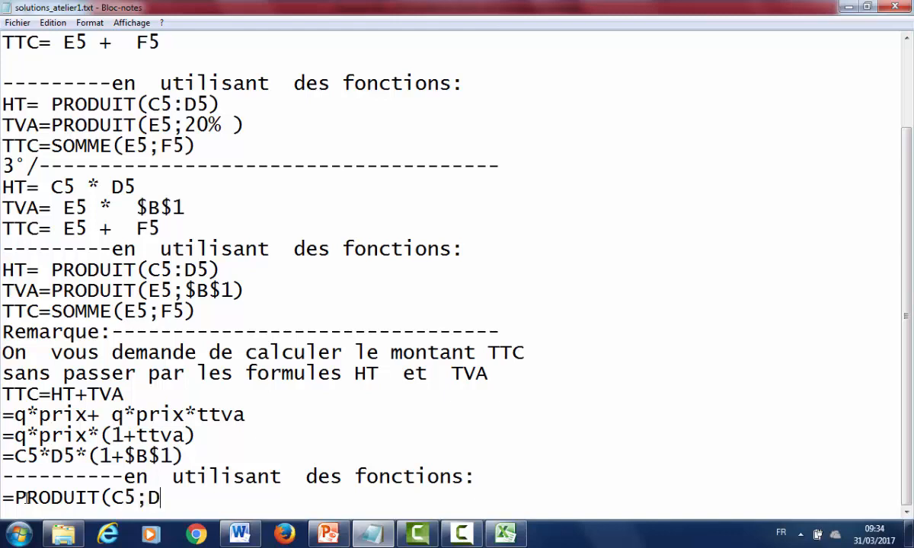
pyautogui.write('5;SOMM')
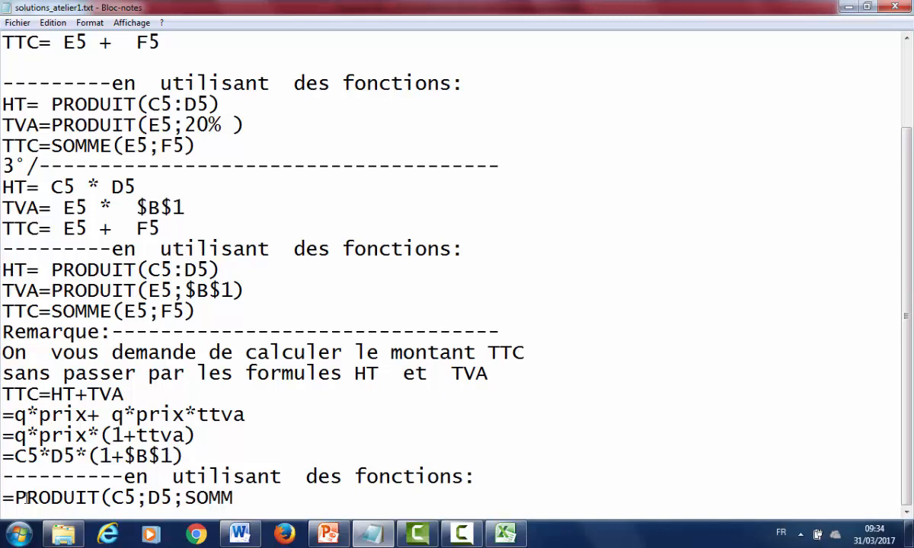
pyautogui.write('E')
# Replace SOMME with a copy of 1+$B$1 from the formula above, completing =PRODUIT(C5;D5;1+$B$1)
pyautogui.doubleClick(191, 498)
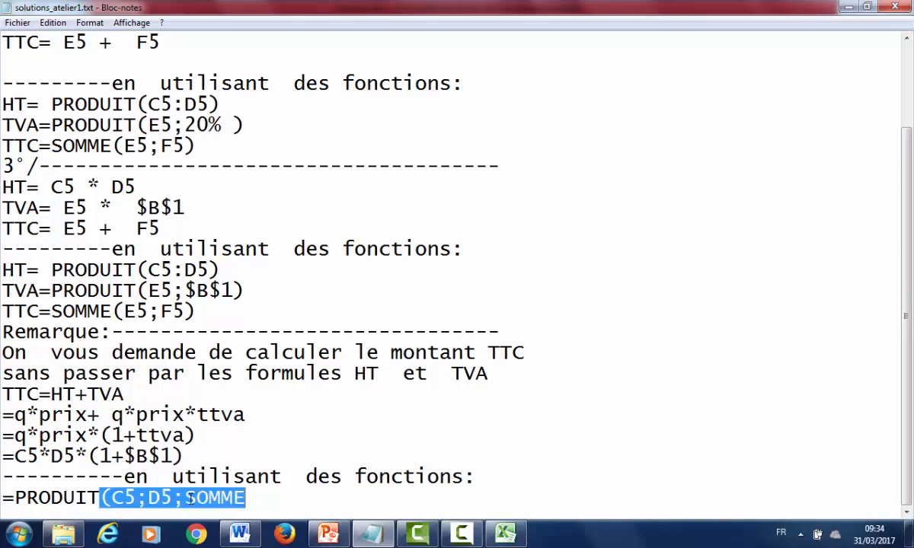
pyautogui.click(245, 497)
pyautogui.press('BackSpace')
pyautogui.press('BackSpace')
pyautogui.press('BackSpace')
pyautogui.press('BackSpace')
pyautogui.press('BackSpace')
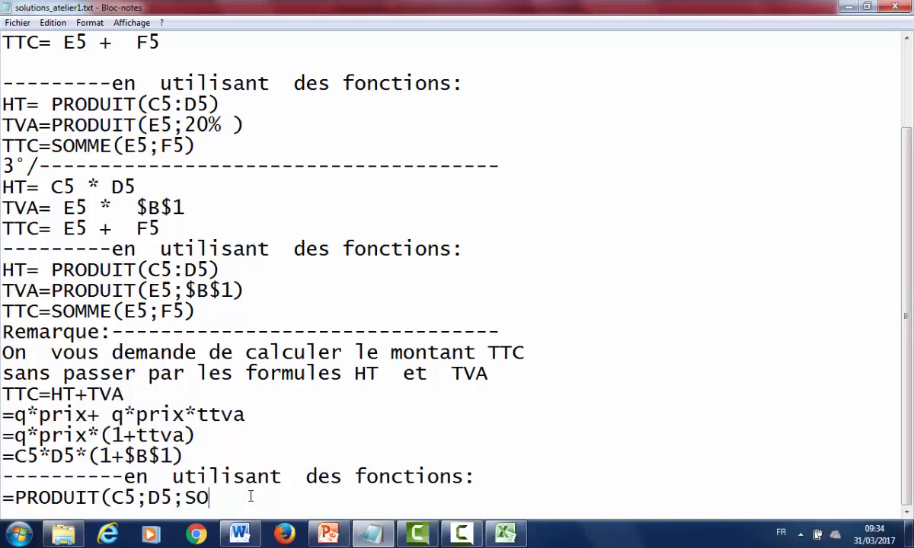
pyautogui.moveTo(98, 455); pyautogui.dragTo(173, 455)
pyautogui.hotkey('ctrl', 'c')
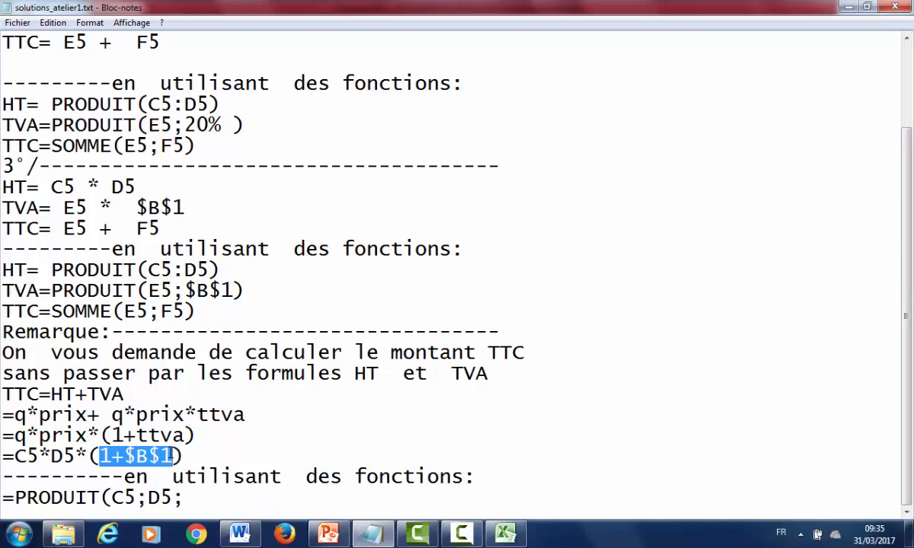
pyautogui.click(209, 498)
pyautogui.hotkey('ctrl', 'v')
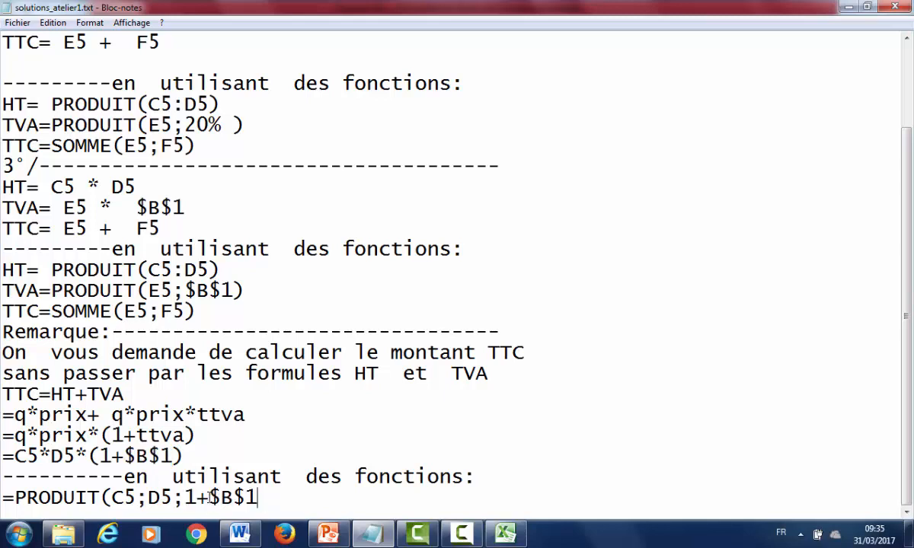
pyautogui.write(')')
# Add the word "ou" below the completed PRODUIT function
pyautogui.press('Return')
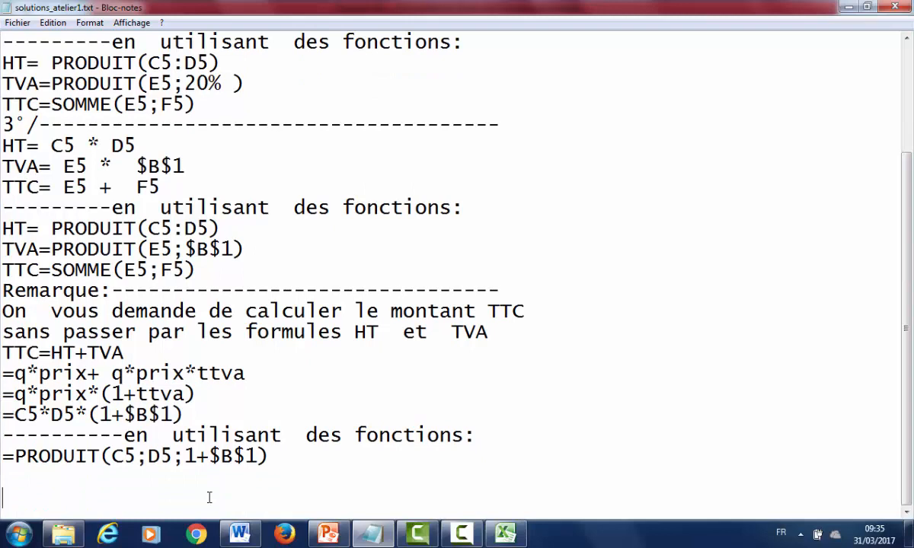
pyautogui.write('ou')
pyautogui.press('Return')
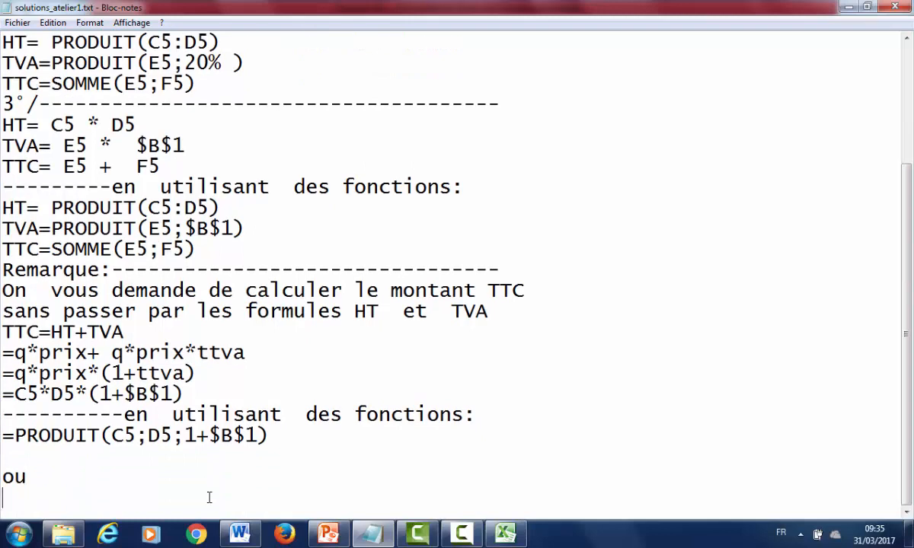
# Bring "ou" up beside the PRODUIT function, separated by spaces, and follow it with a copy of =PRODUIT(C5;D5;1+$B$1)
pyautogui.moveTo(3, 435); pyautogui.dragTo(261, 440)
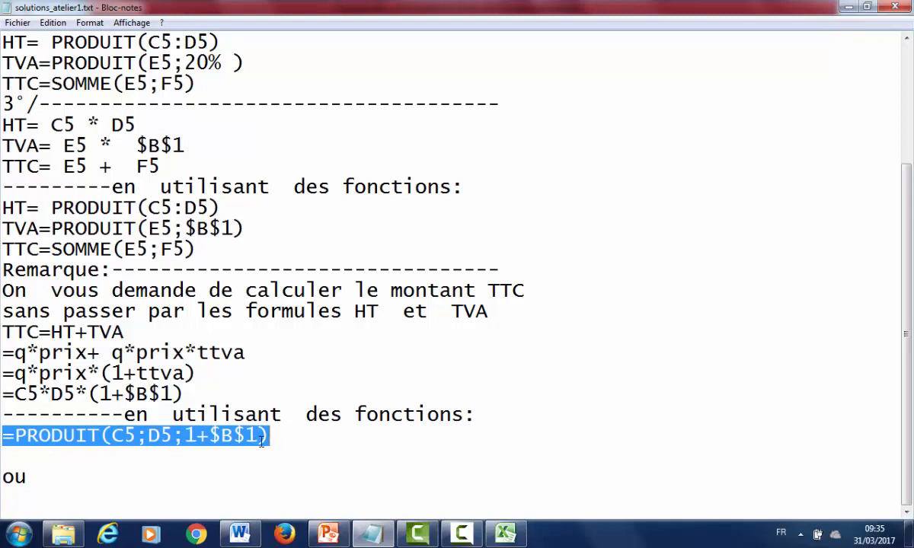
pyautogui.click(59, 497)
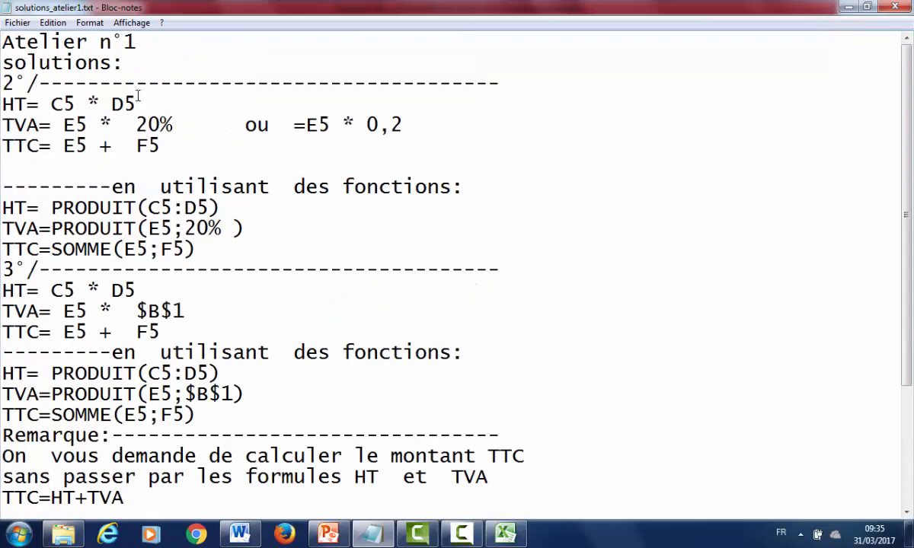
pyautogui.moveTo(908, 264); pyautogui.dragTo(908, 383)
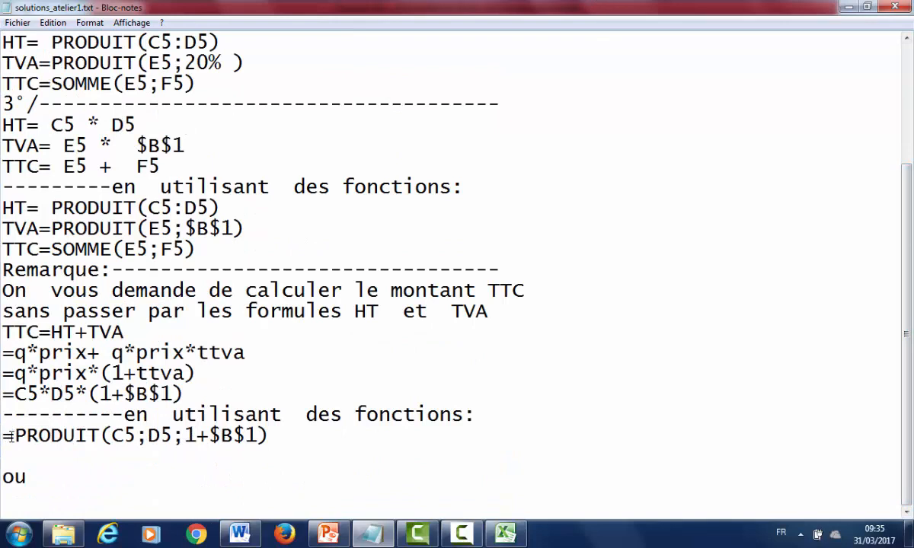
pyautogui.moveTo(7, 435); pyautogui.dragTo(235, 451)
pyautogui.hotkey('ctrl', 'c')
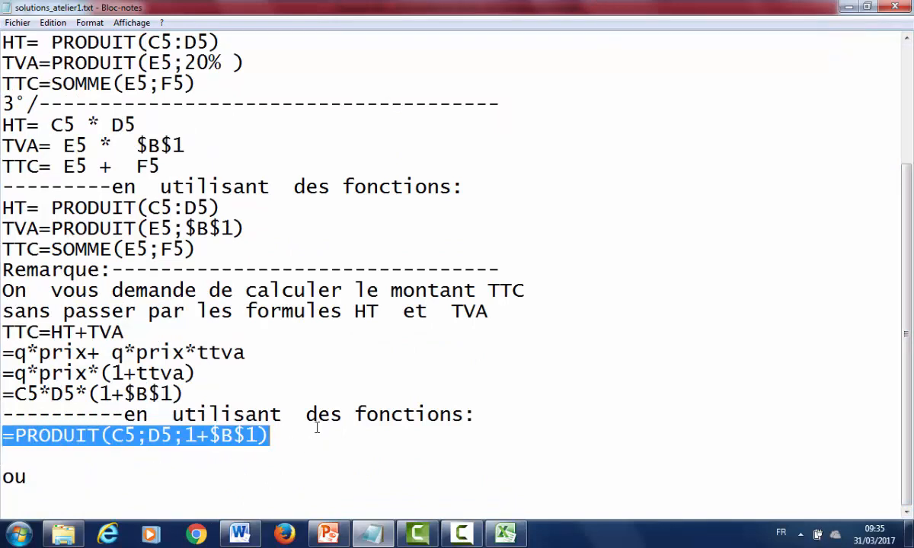
pyautogui.click(316, 446)
pyautogui.click(310, 435)
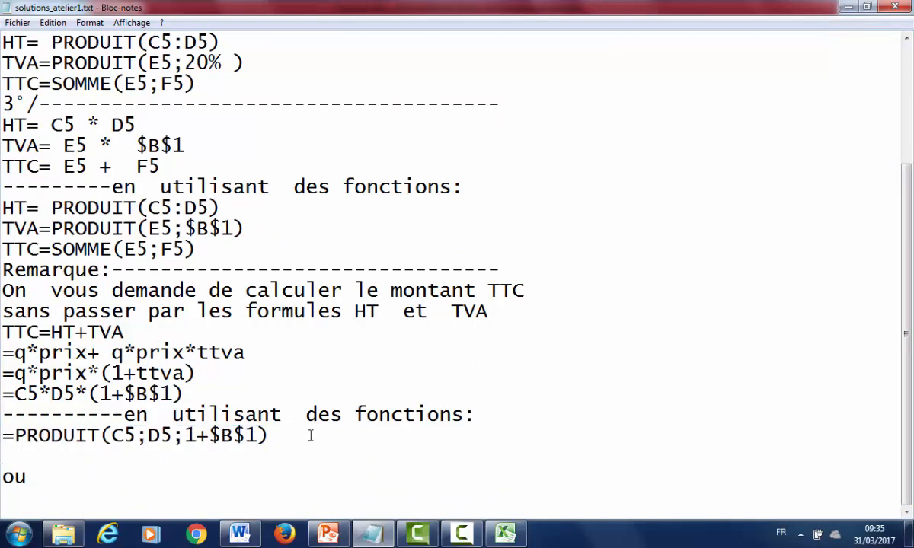
pyautogui.press('Delete')
pyautogui.press('Delete')
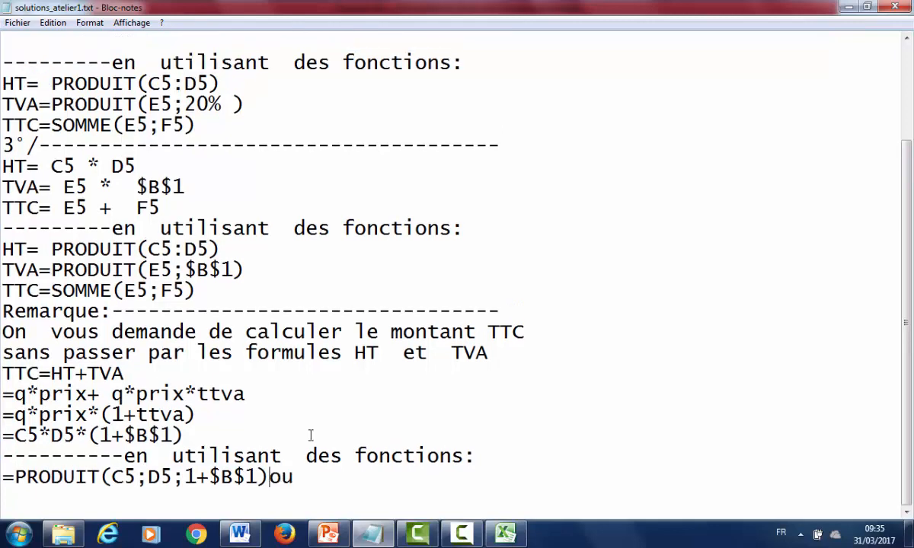
pyautogui.doubleClick(393, 484)
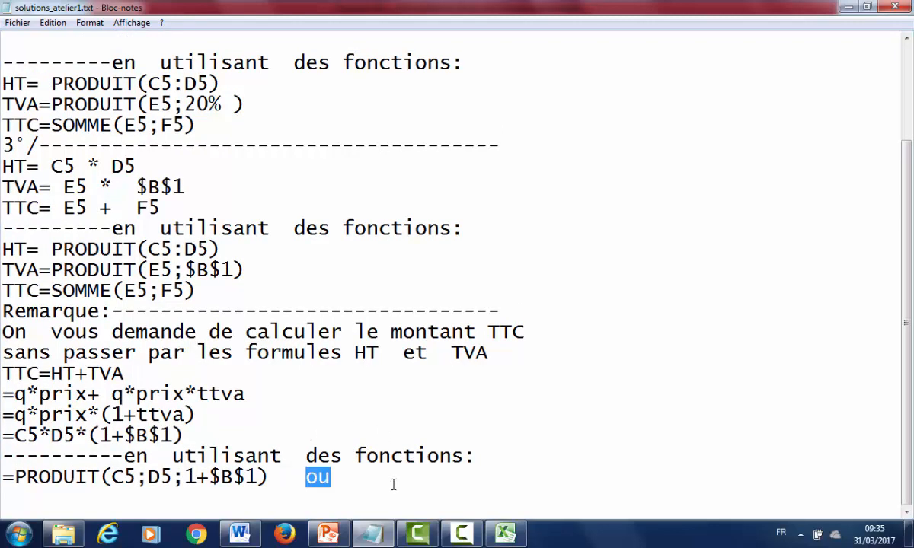
pyautogui.click(393, 485)
pyautogui.hotkey('ctrl', 'v')
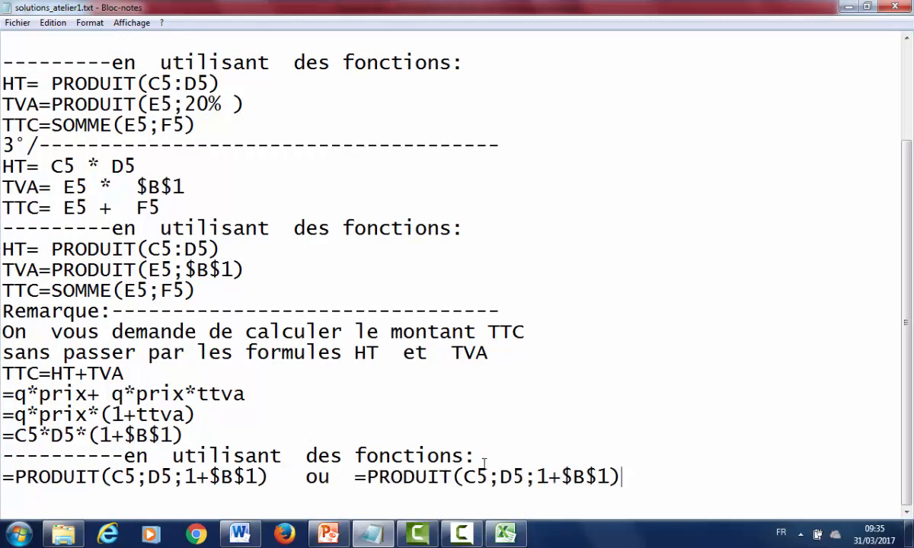
# Replace the last argument of the copied function with SOMME(1;$B$1), giving =PRODUIT(C5;D5;SOMME(1;$B$1))
pyautogui.click(538, 478)
pyautogui.hotkey('shift', 'End')
pyautogui.write('SOMME')
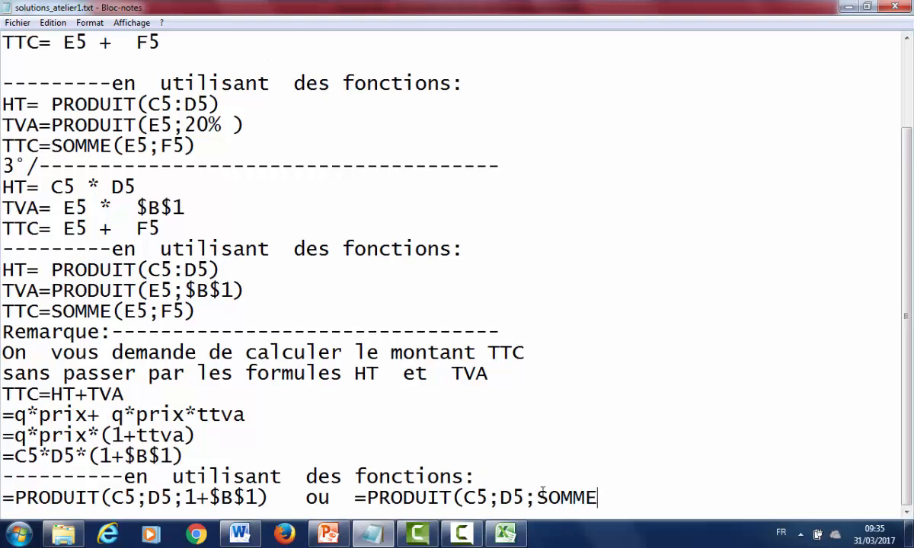
pyautogui.write('(1;$B')
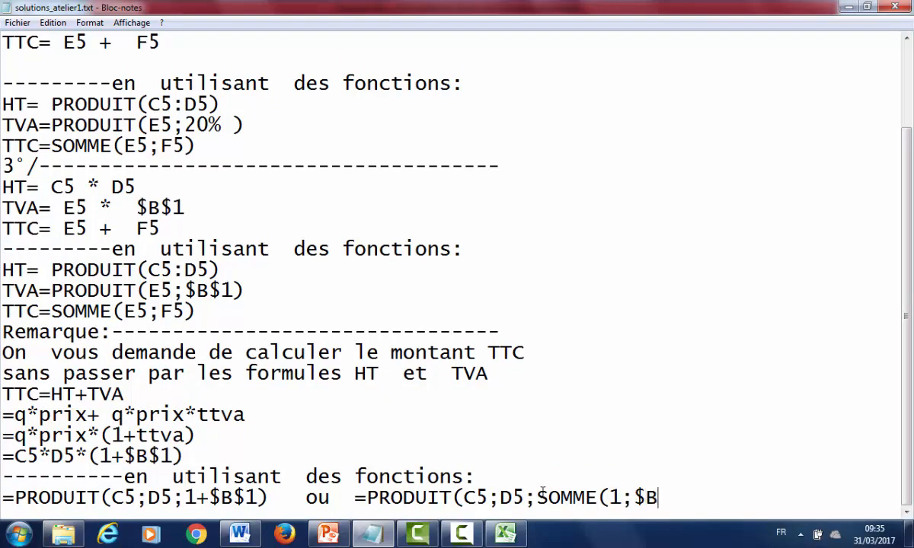
pyautogui.write('£')
pyautogui.press('BackSpace')
pyautogui.write('$1))')
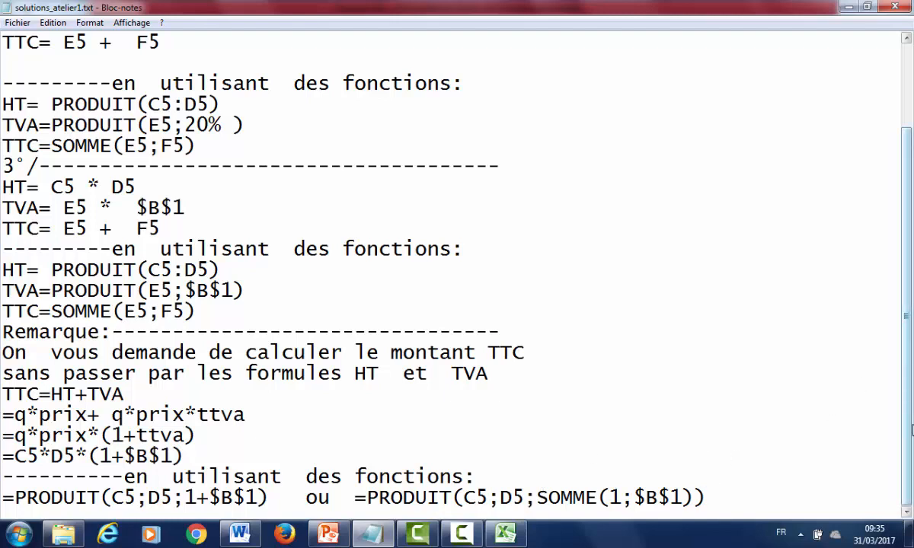
# Insert a blank line above the Remarque heading
pyautogui.scroll(-1, 754, 486)
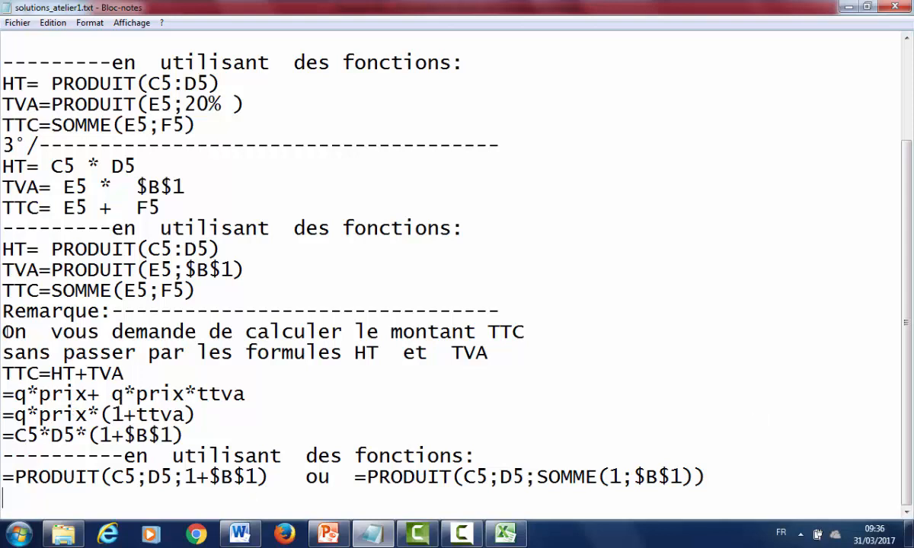
pyautogui.click(3, 311)
pyautogui.press('Return')
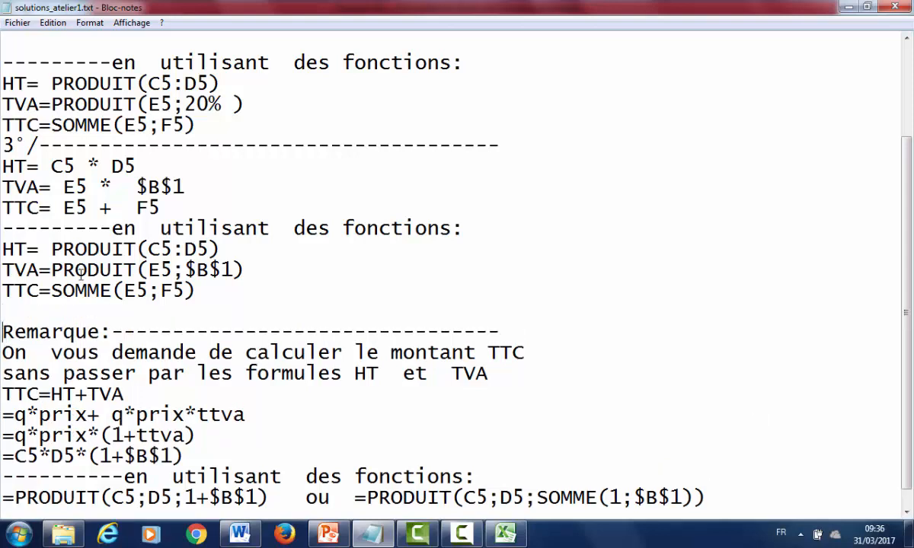
# Add the heading "4°/" below the PRODUIT solutions, leaving one blank line between them
pyautogui.click(905, 512)
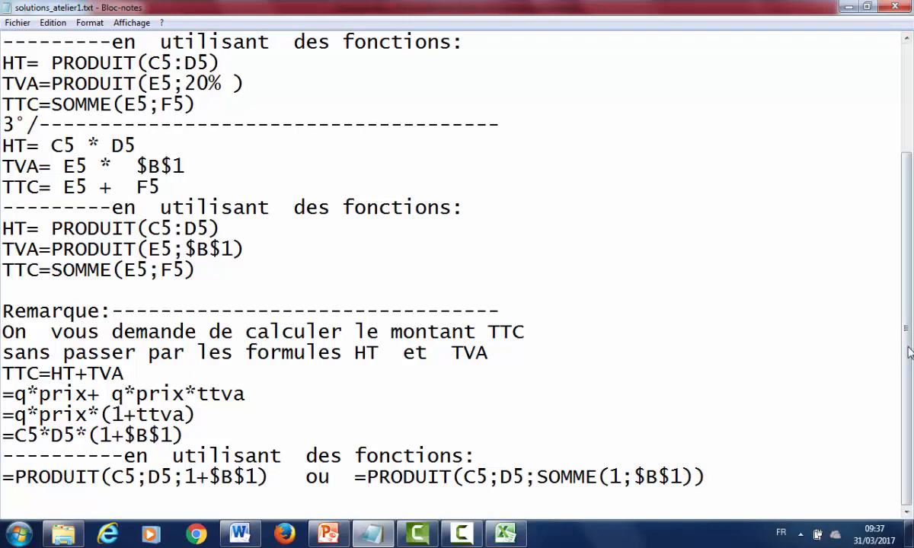
pyautogui.click(724, 466)
pyautogui.click(722, 477)
pyautogui.press('Return')
pyautogui.press('Return')
pyautogui.write('4')
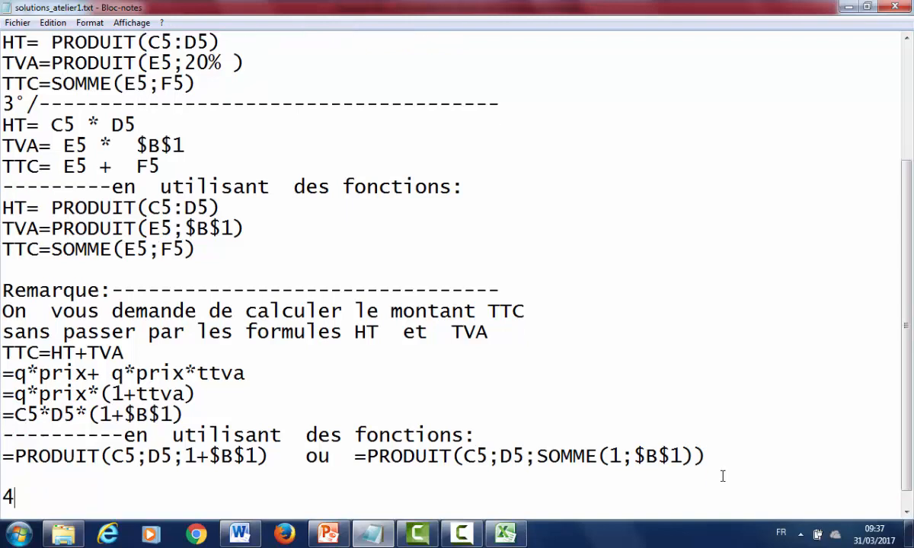
pyautogui.write('°/')
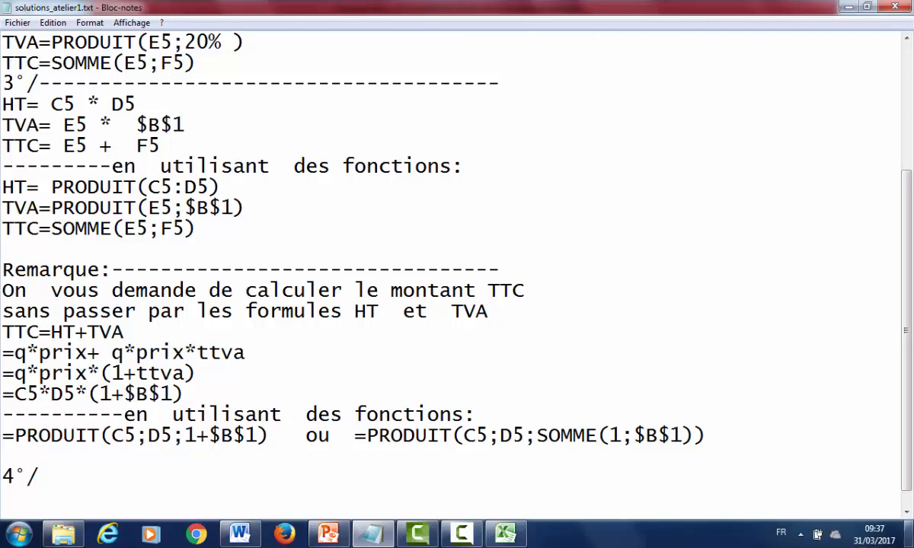
# Switch to Excel, enter =SOMME(C5:C16) in C17 of the Somme row and fill it across to G17
pyautogui.click(506, 535)
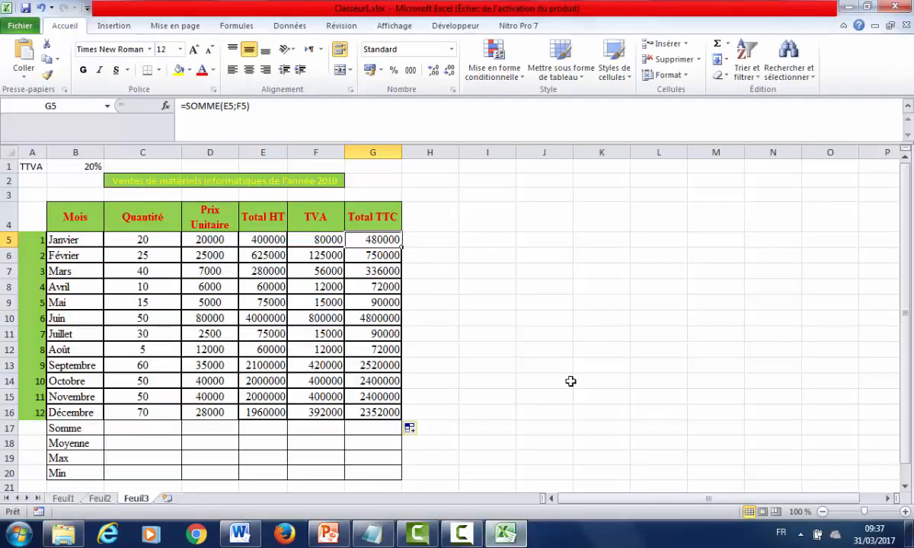
pyautogui.click(154, 428)
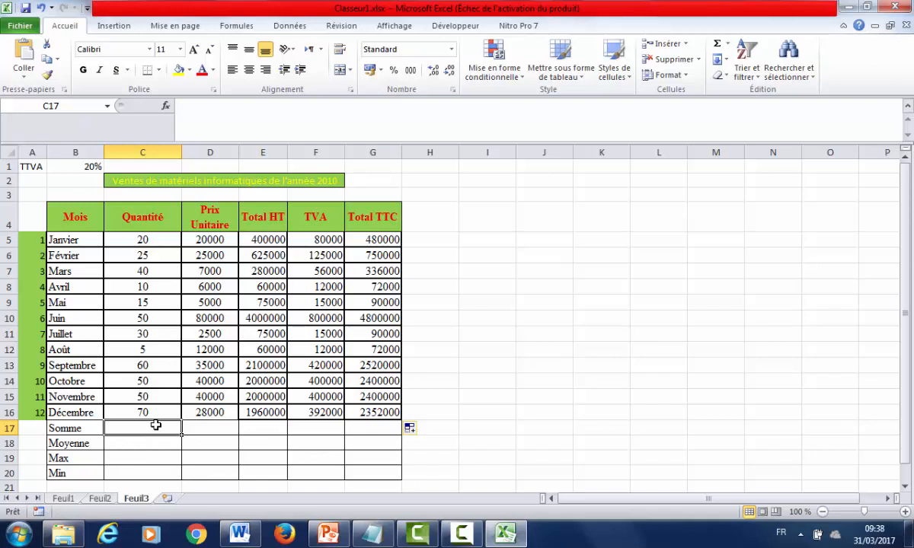
pyautogui.write('=s')
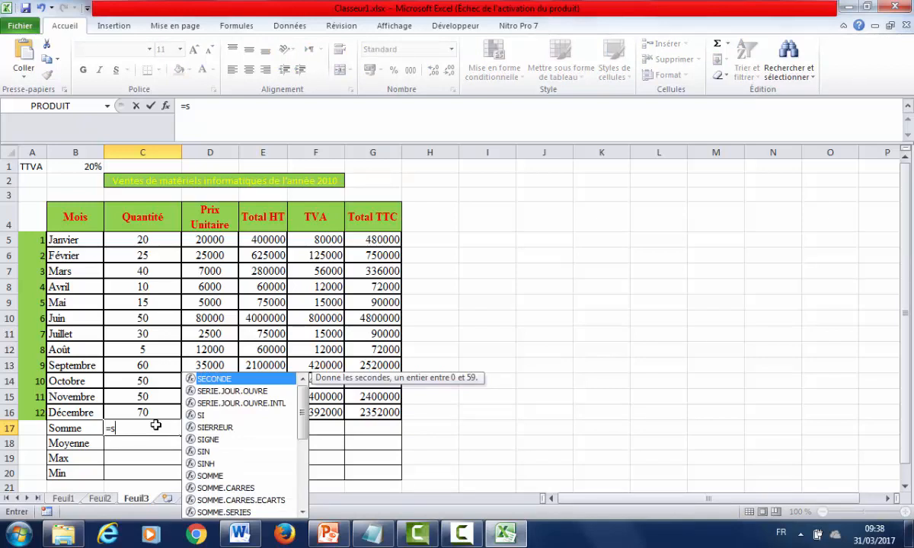
pyautogui.press('BackSpace')
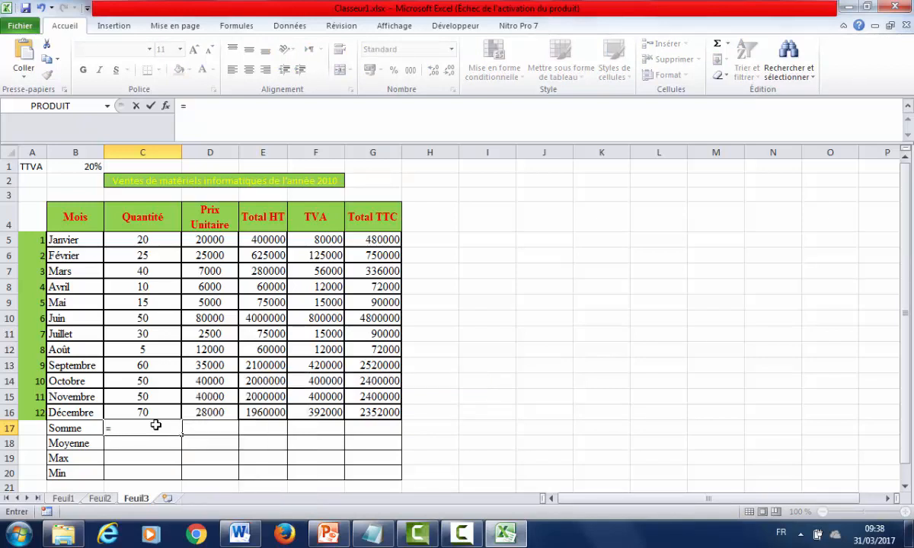
pyautogui.write('SOMME(')
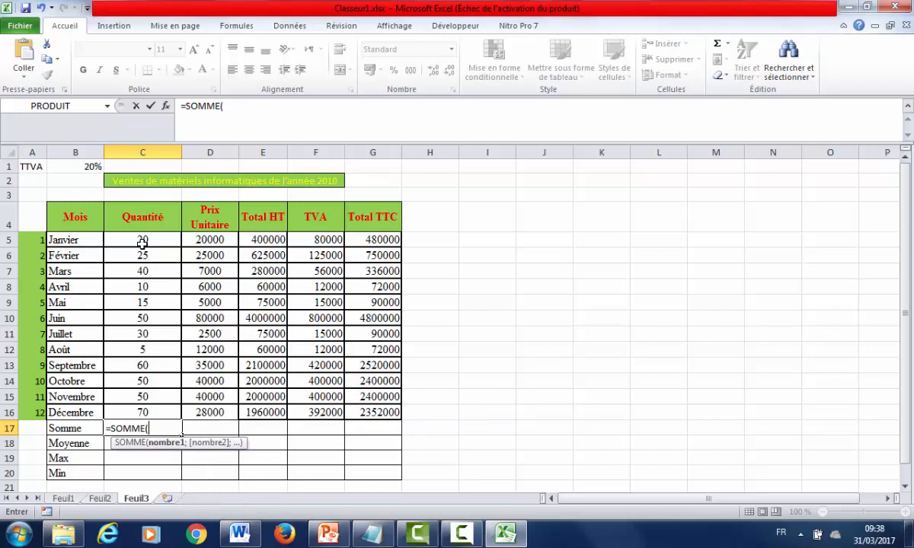
pyautogui.write('C')
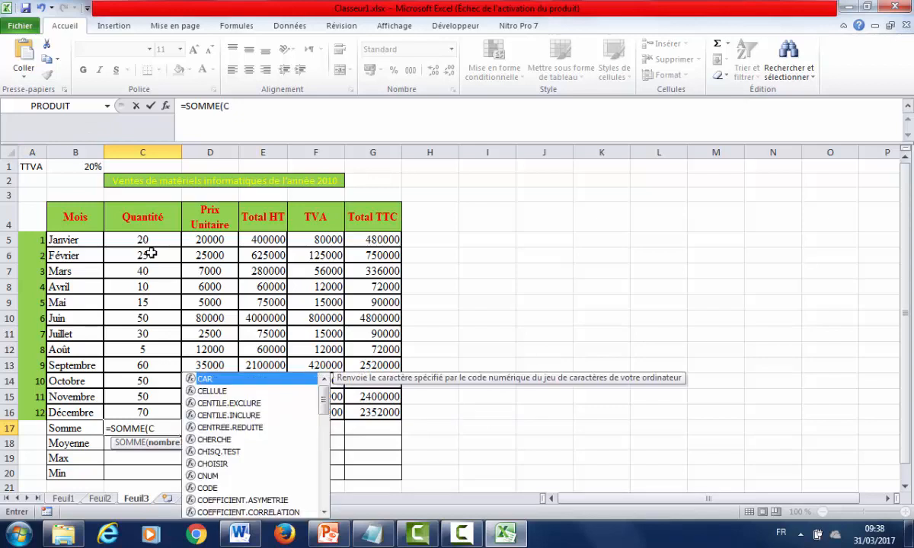
pyautogui.write('5:C16')
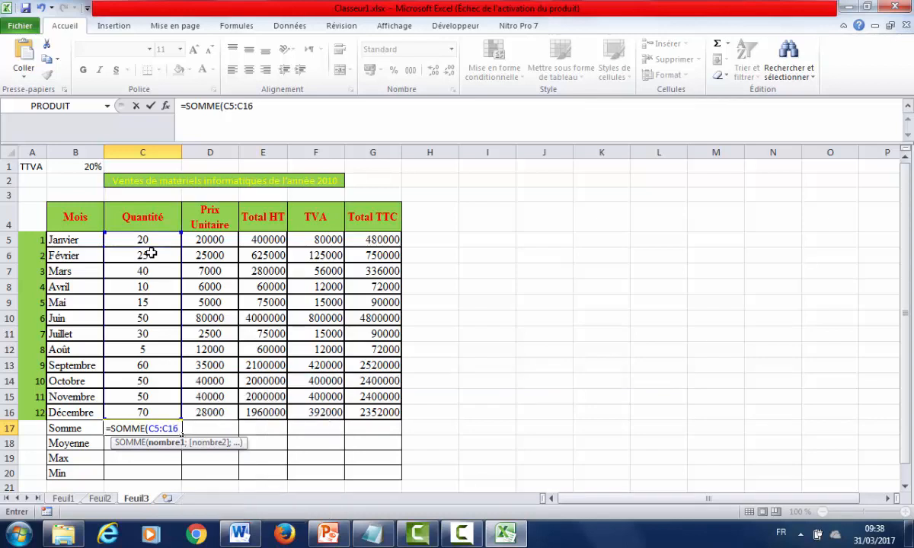
pyautogui.write(')')
pyautogui.press('Return')
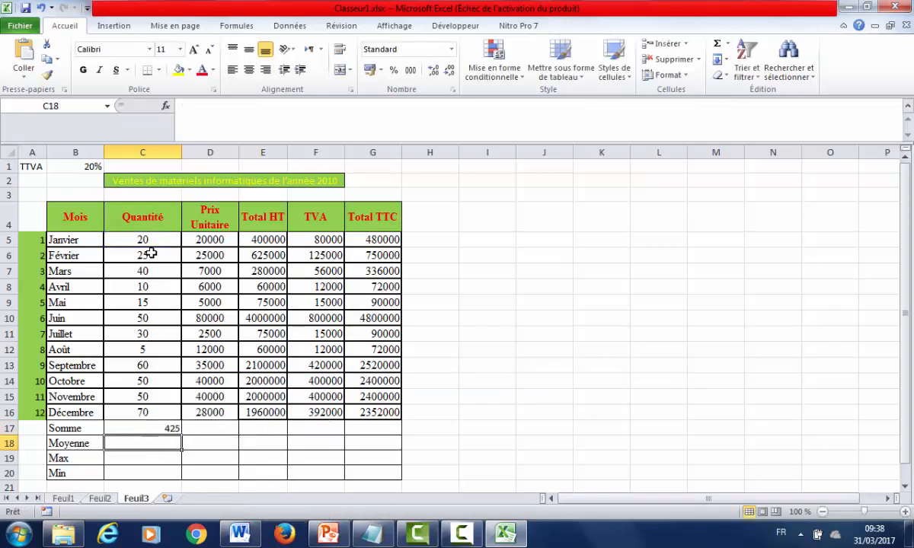
pyautogui.click(159, 427)
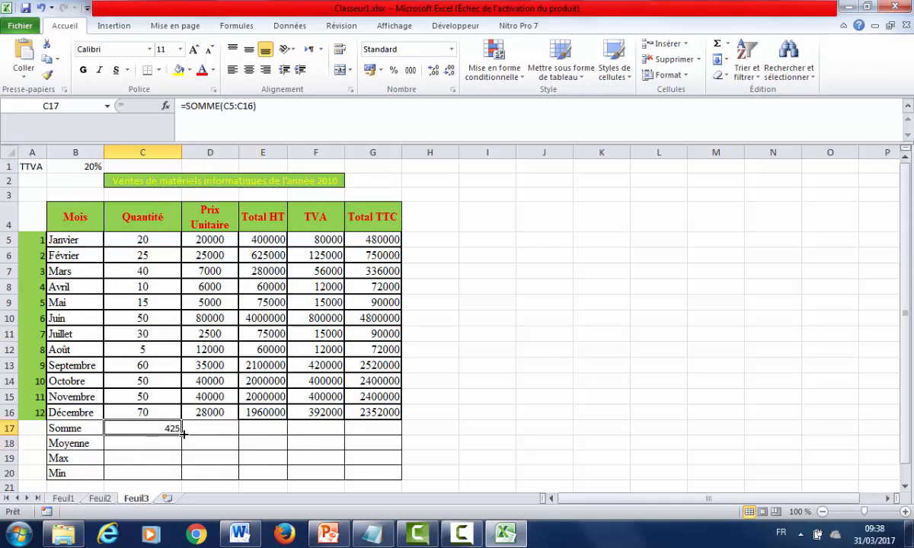
pyautogui.moveTo(182, 432); pyautogui.dragTo(381, 430)
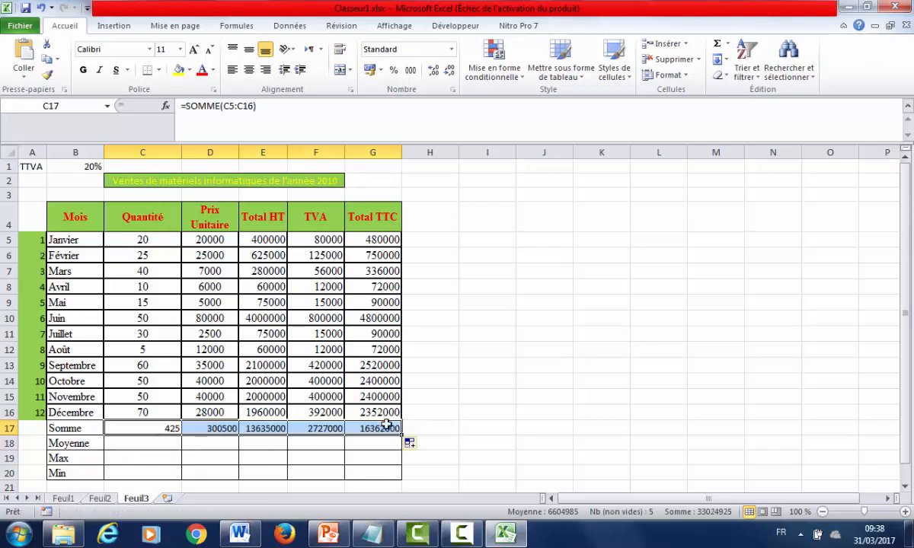
# Copy the SOMME formula text from C17 into the Notepad file under the 4°/ heading
pyautogui.click(162, 428)
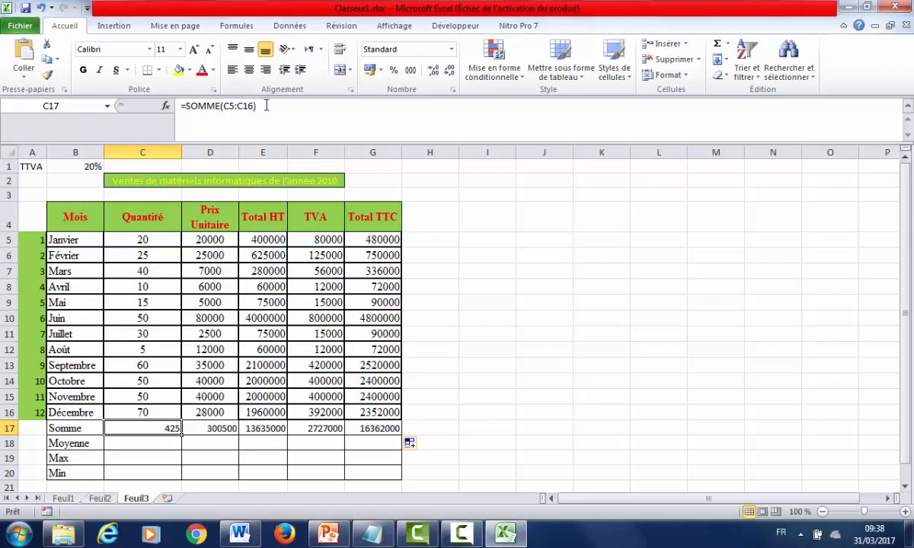
pyautogui.moveTo(255, 106); pyautogui.dragTo(175, 107)
pyautogui.hotkey('ctrl', 'c')
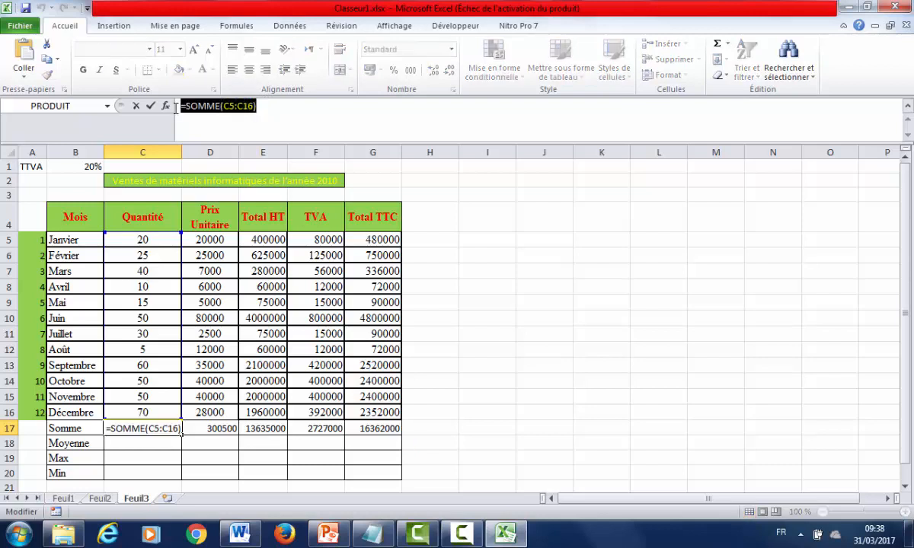
pyautogui.moveTo(417, 538)
pyautogui.click(381, 537)
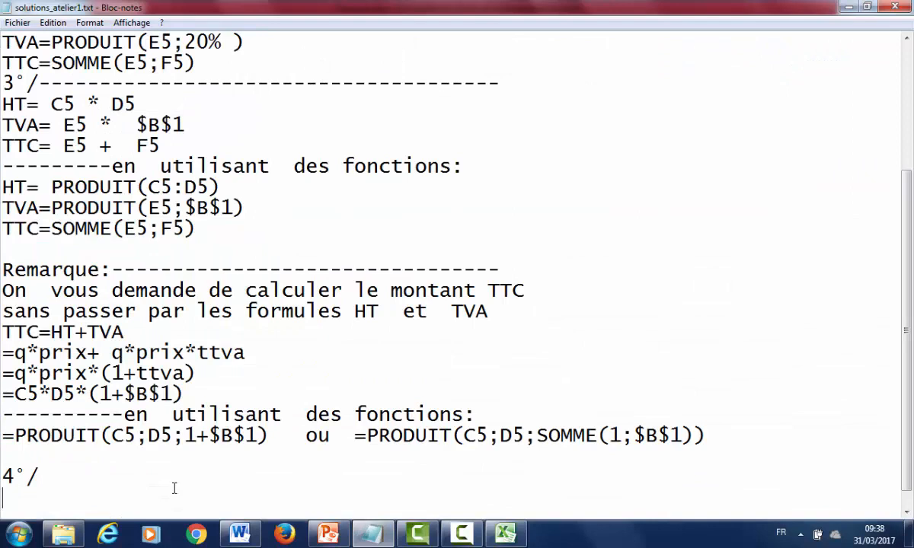
pyautogui.hotkey('ctrl', 'v')
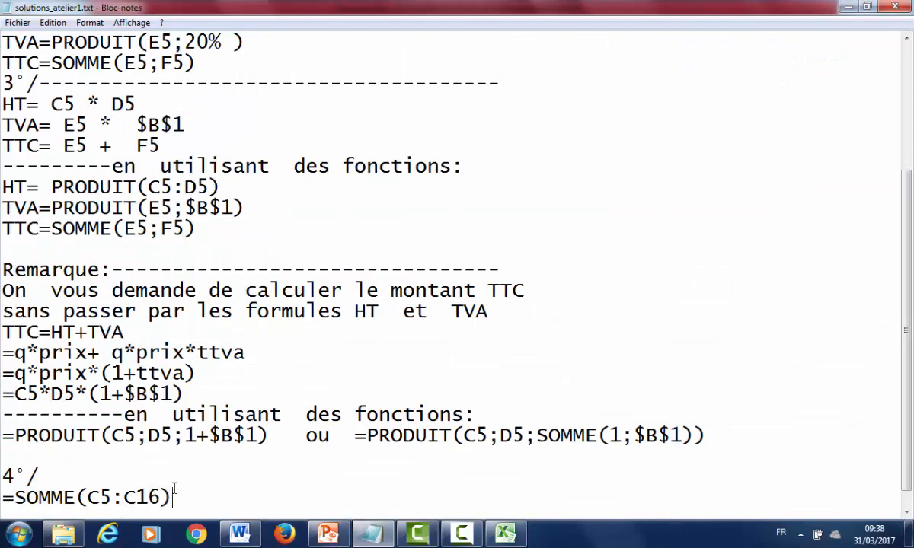
pyautogui.press('Return')
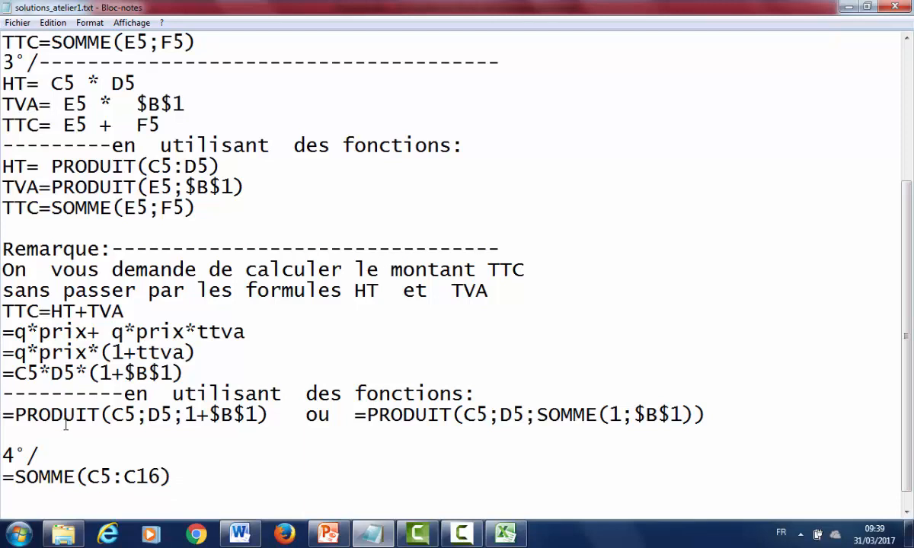
# Insert the line "La somme Annuelle" between the 4°/ heading and the SOMME formula
pyautogui.click(57, 453)
pyautogui.hotkey('shift', 'Home')
pyautogui.click(58, 453)
pyautogui.press('Return')
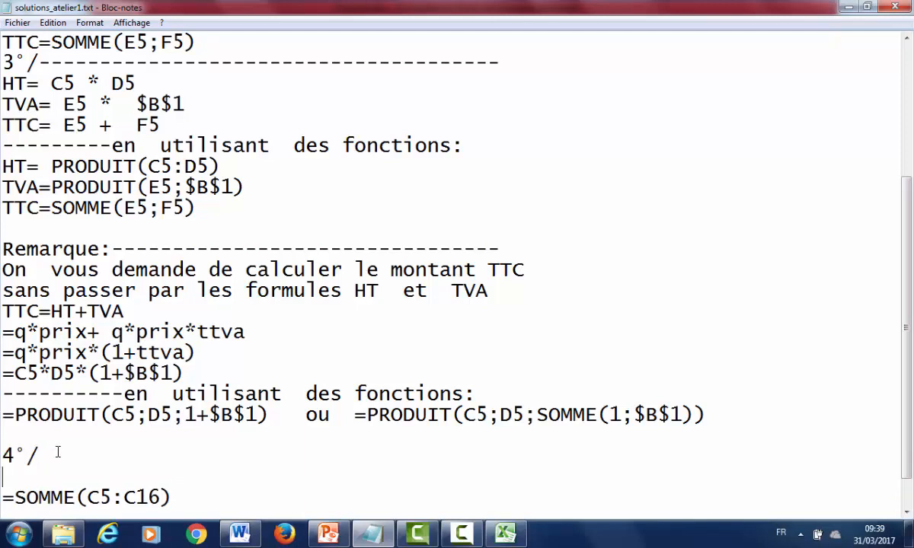
pyautogui.write('La somme A')
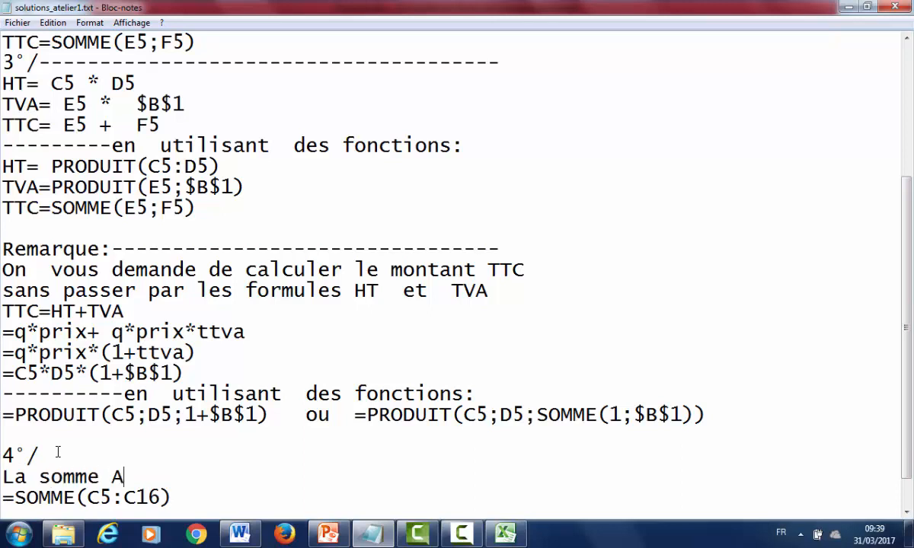
pyautogui.write('nnuelle')
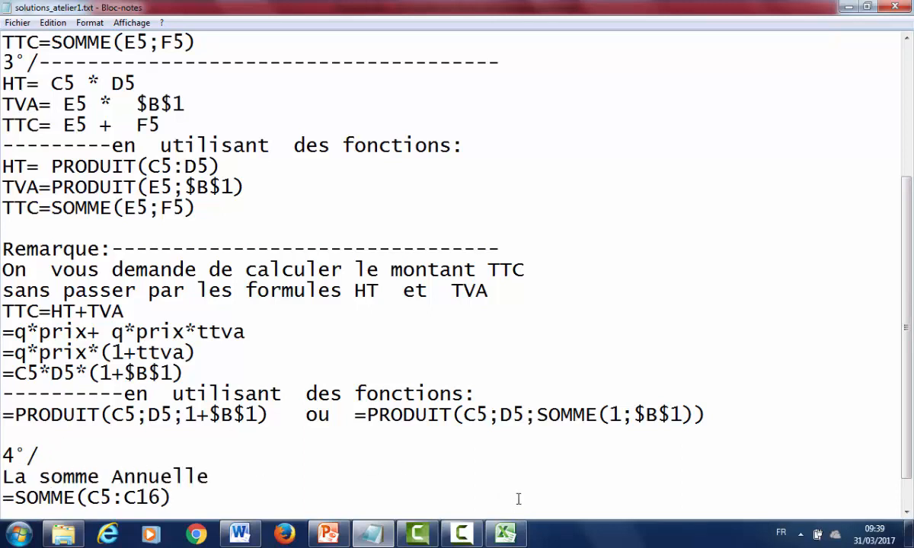
# Below the SOMME formula, add the line "La moyenne" and start the next line with "=Moyenne("
pyautogui.moveTo(908, 480); pyautogui.dragTo(907, 503)
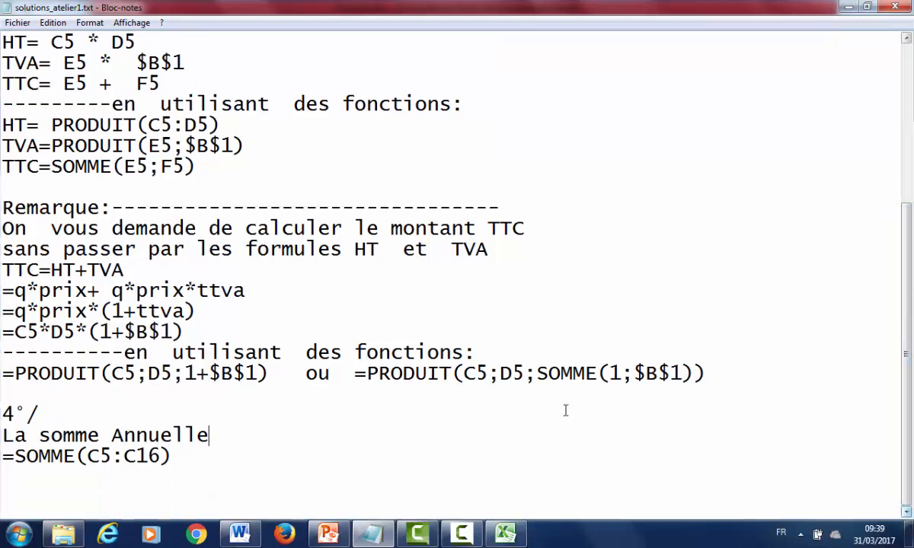
pyautogui.click(228, 463)
pyautogui.press('Return')
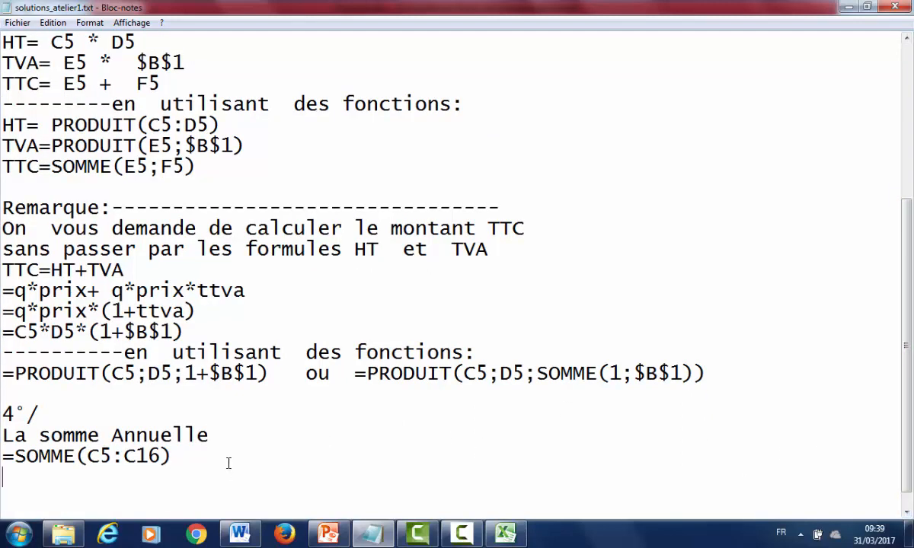
pyautogui.write('La moyenne')
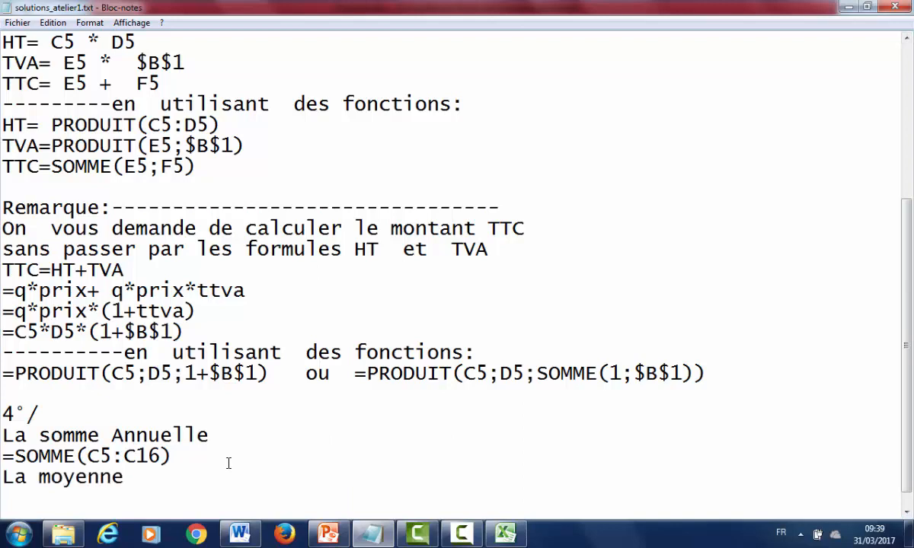
pyautogui.press('Return')
pyautogui.write('=Moyene')
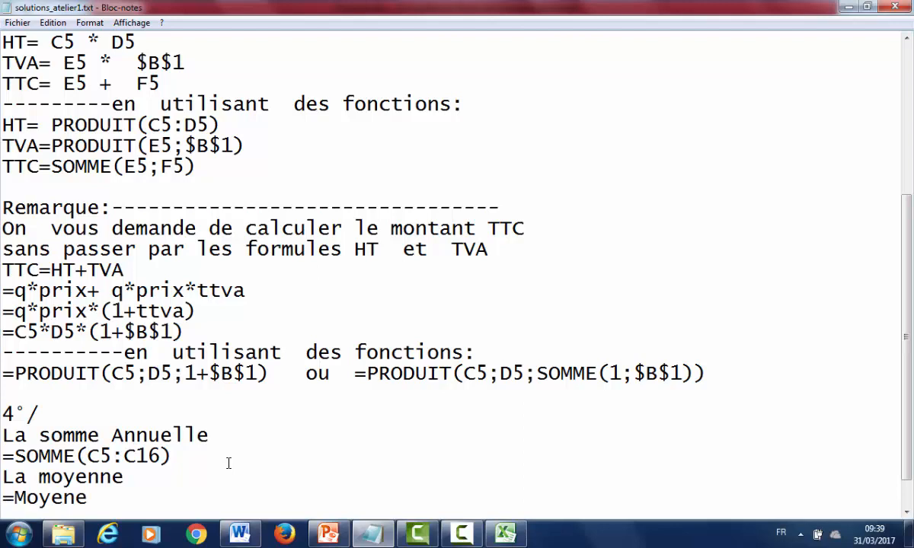
pyautogui.press('BackSpace')
pyautogui.write('ne(')
# Switch to Excel, leave the C17 formula as is, and enter =MOYENNE(C5:C16) in C18 for the Quantité average
pyautogui.click(505, 533)
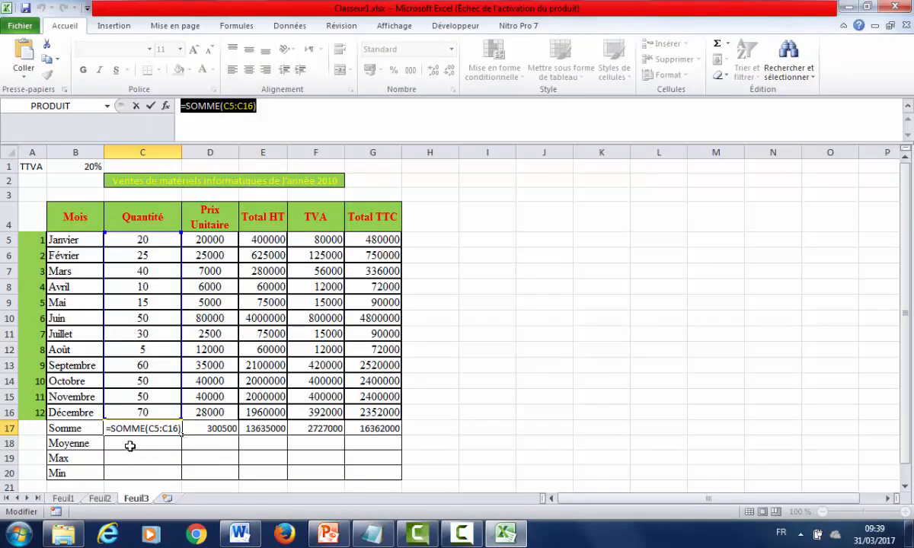
pyautogui.click(129, 445)
pyautogui.press('Escape')
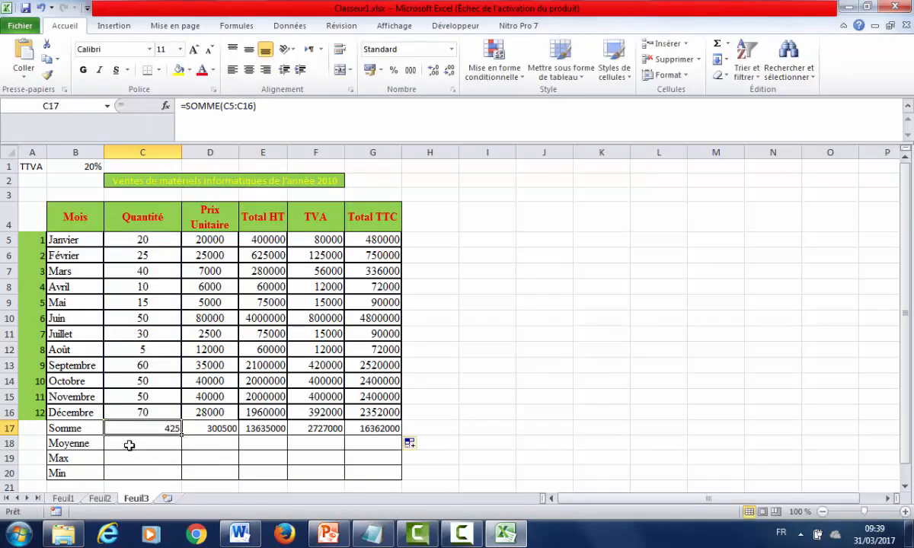
pyautogui.click(130, 445)
pyautogui.write('=m')
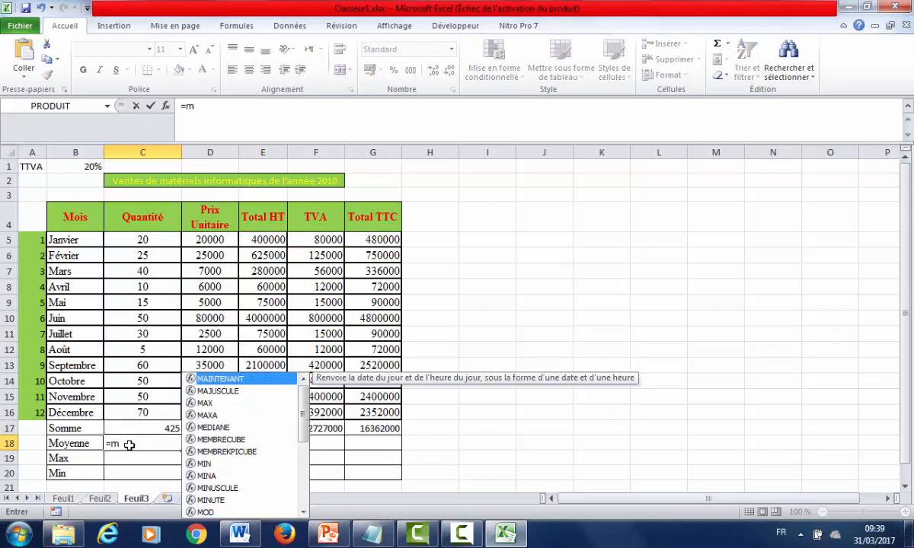
pyautogui.write('oyenne')
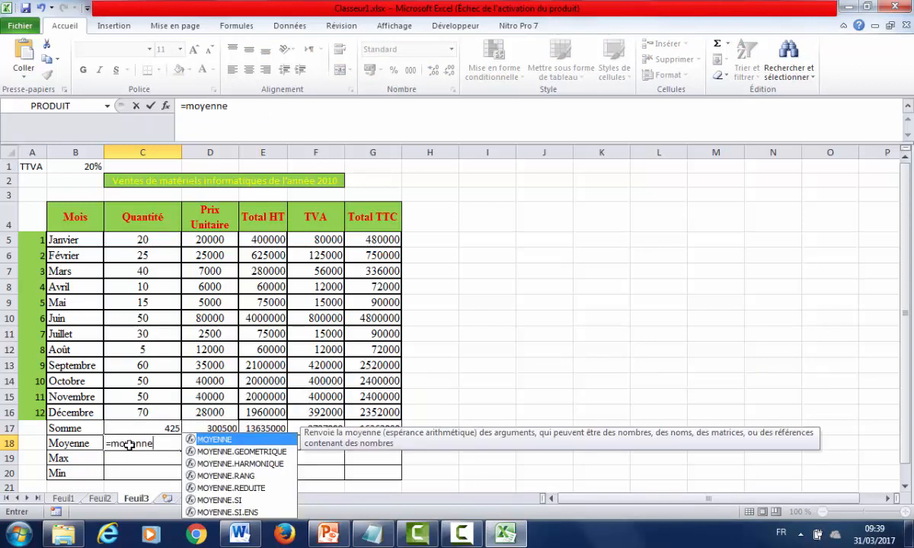
pyautogui.write('(')
pyautogui.moveTo(148, 238); pyautogui.dragTo(152, 412)
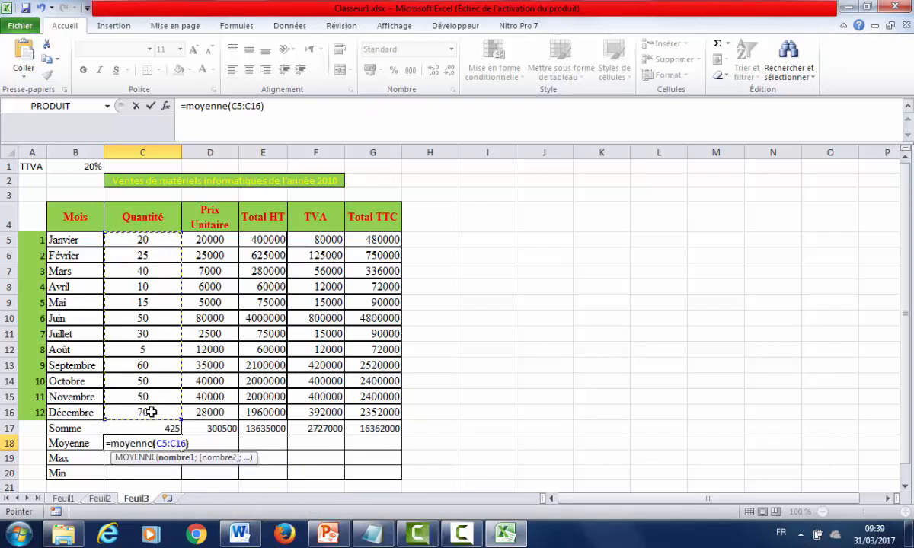
pyautogui.write(')')
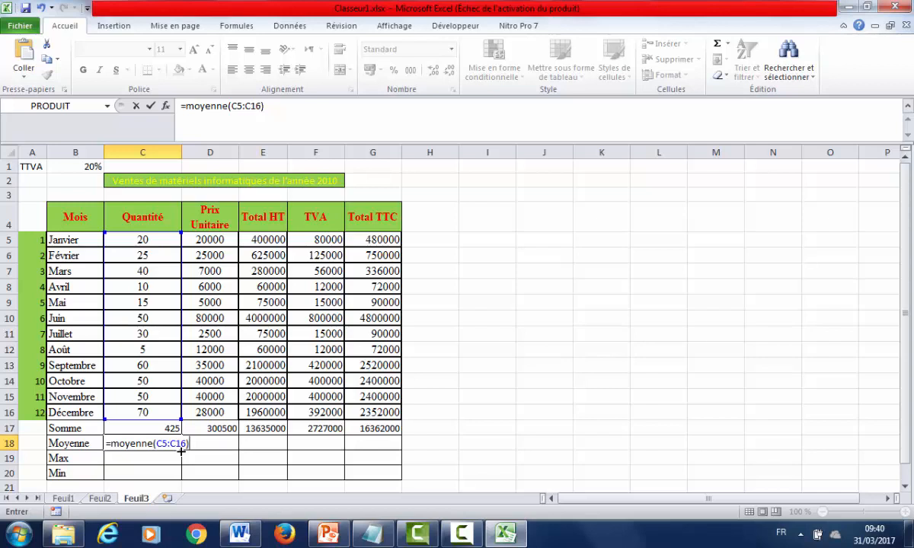
pyautogui.press('Return')
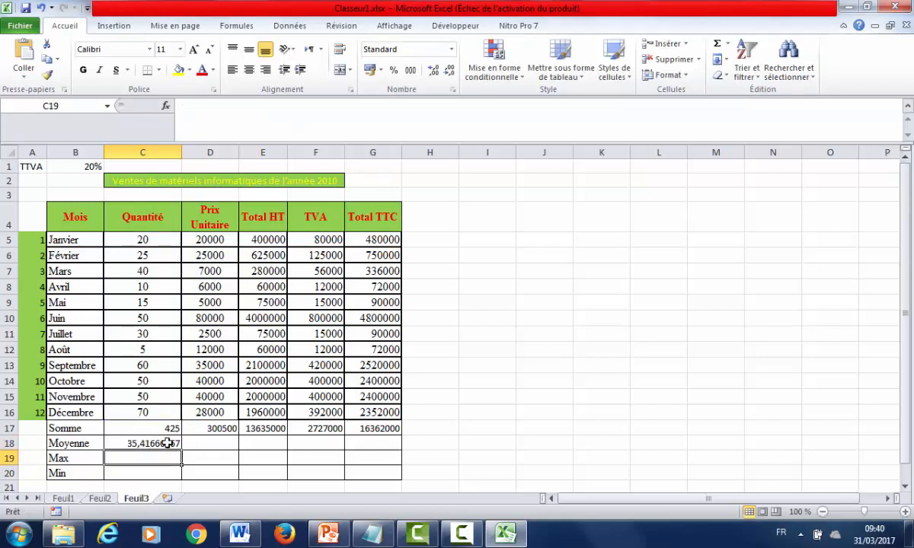
# Copy the MOYENNE formula text from C18 and paste it into the Notepad file on the line below "La moyenne"
pyautogui.click(167, 443)
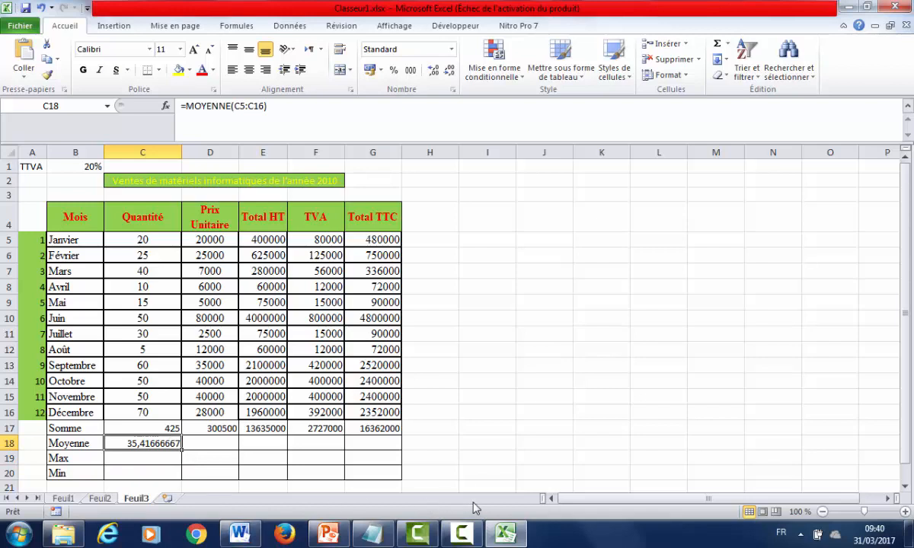
pyautogui.click(216, 106)
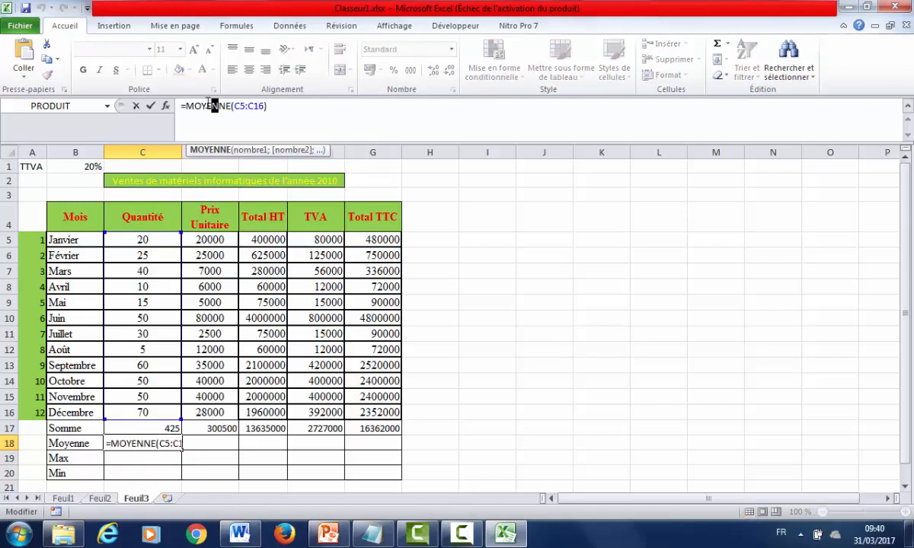
pyautogui.moveTo(180, 106); pyautogui.dragTo(290, 111)
pyautogui.hotkey('ctrl', 'c')
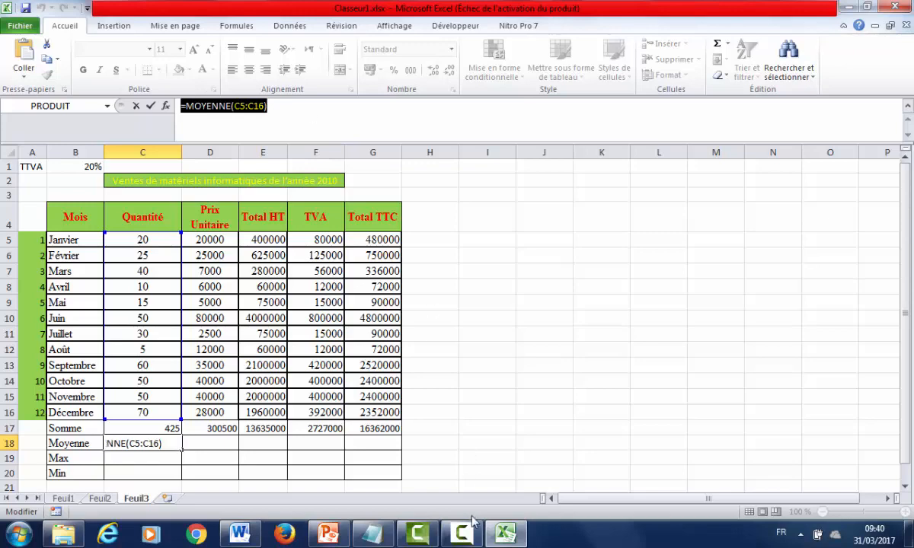
pyautogui.click(370, 533)
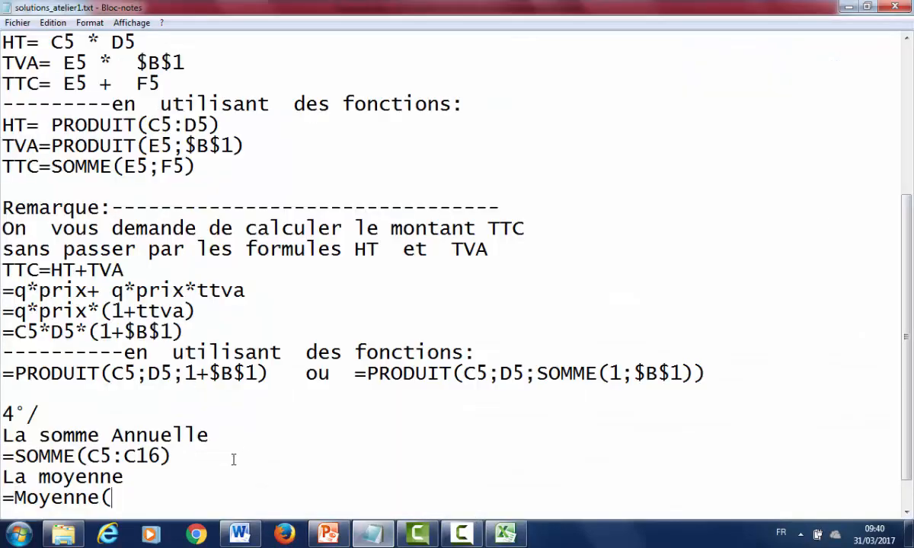
pyautogui.hotkey('ctrl', 'v')
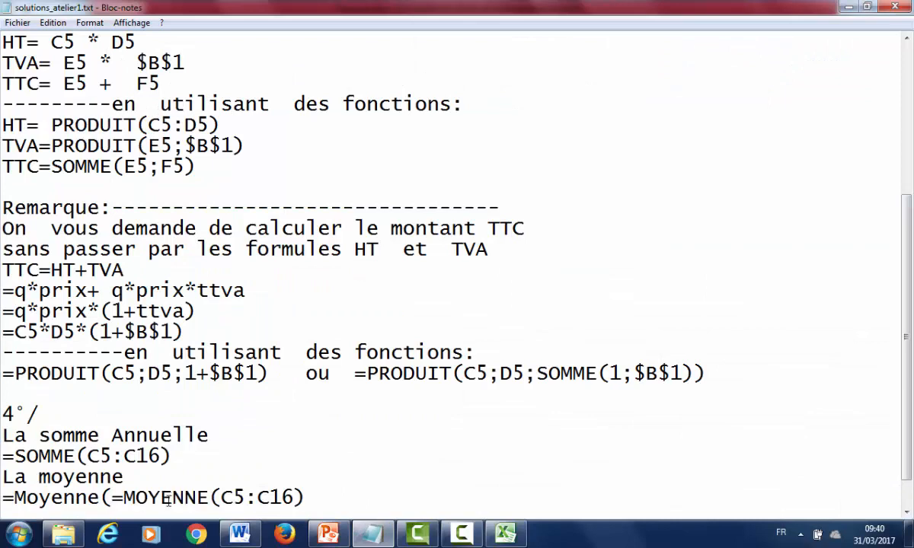
# Remove the duplicated "Moyenne(=" text so the line reads =MOYENNE(C5:C16)
pyautogui.click(124, 497)
pyautogui.press('BackSpace')
pyautogui.press('BackSpace')
pyautogui.press('BackSpace')
pyautogui.press('BackSpace')
pyautogui.press('BackSpace')
pyautogui.press('BackSpace')
pyautogui.press('BackSpace')
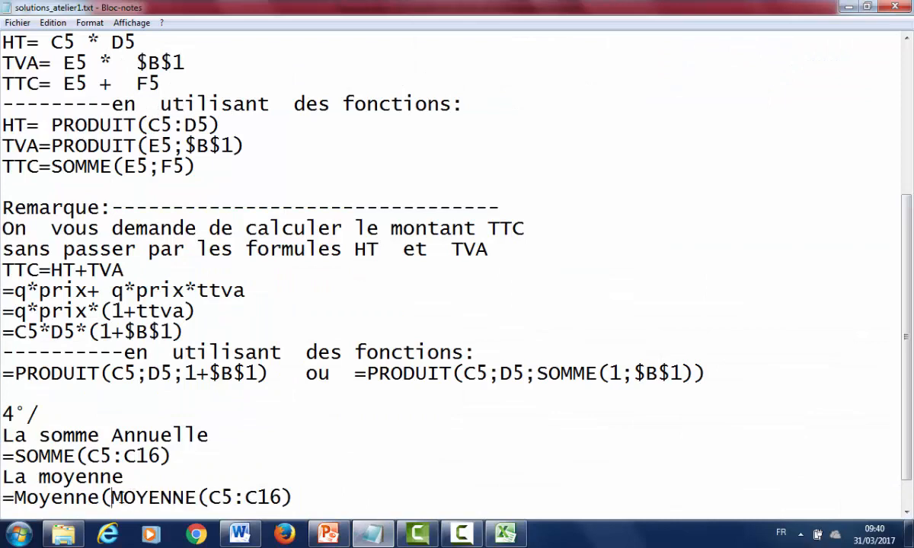
pyautogui.press('BackSpace')
pyautogui.press('BackSpace')
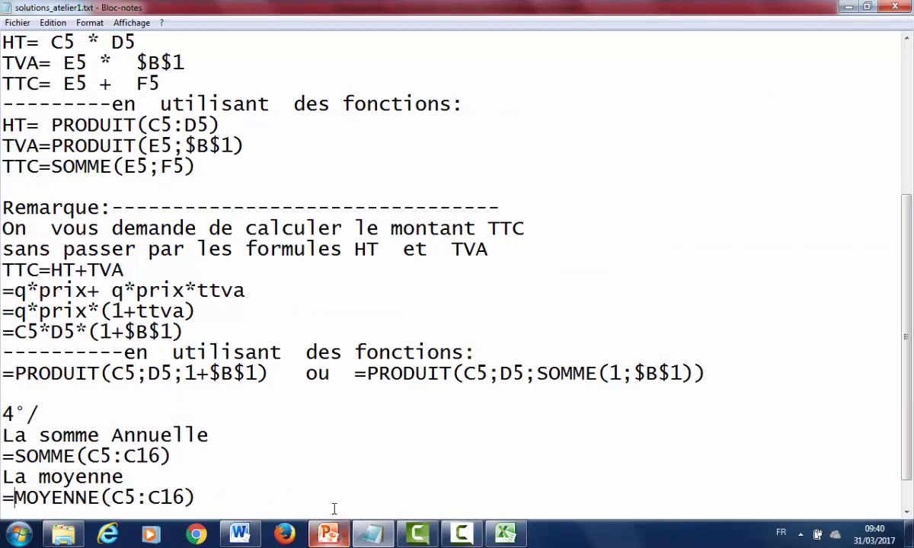
# After the MOYENNE formula, add the note "si on exige deux chiffres après la virgule alors" and start a new line
pyautogui.click(320, 498)
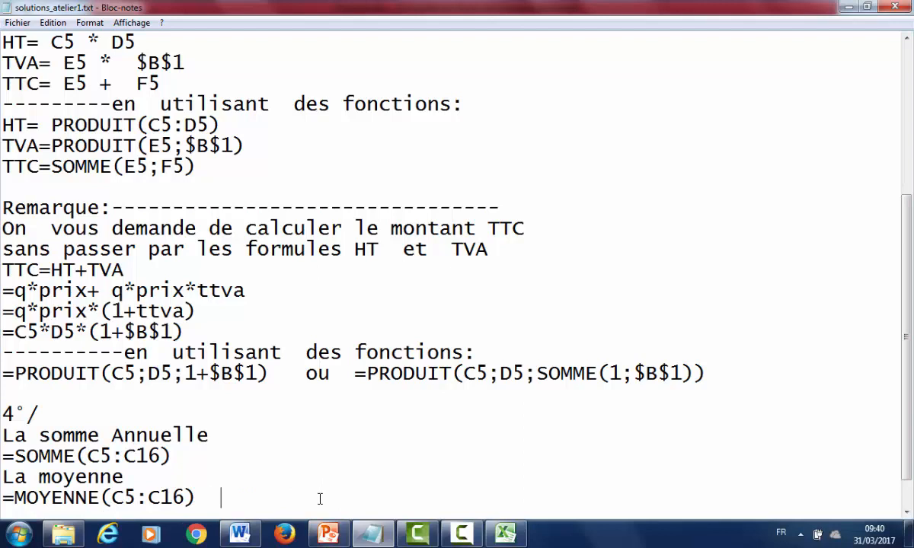
pyautogui.write('si on  exige')
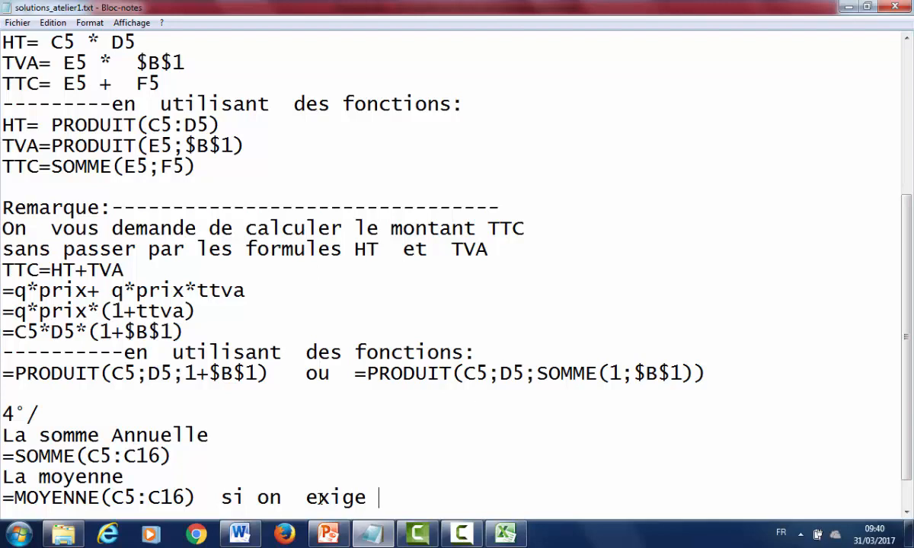
pyautogui.write('deux ')
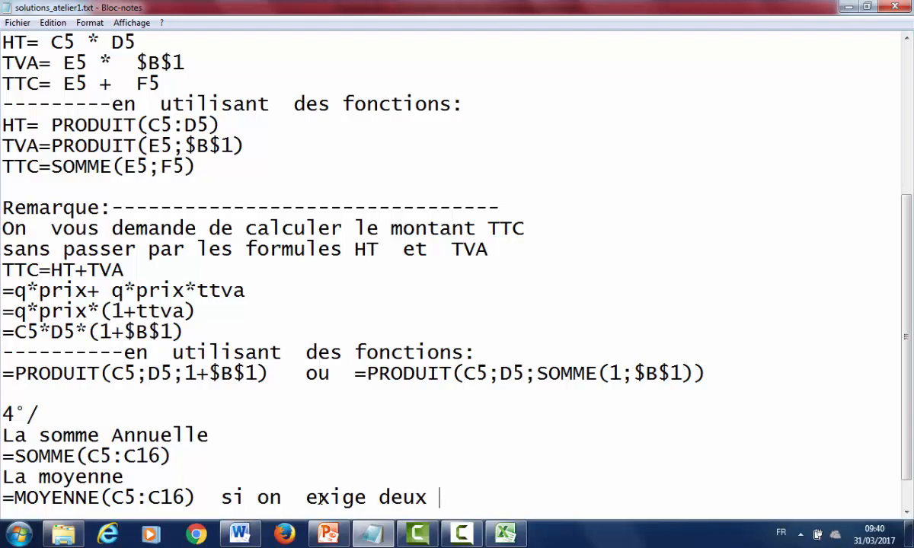
pyautogui.write('chiffres')
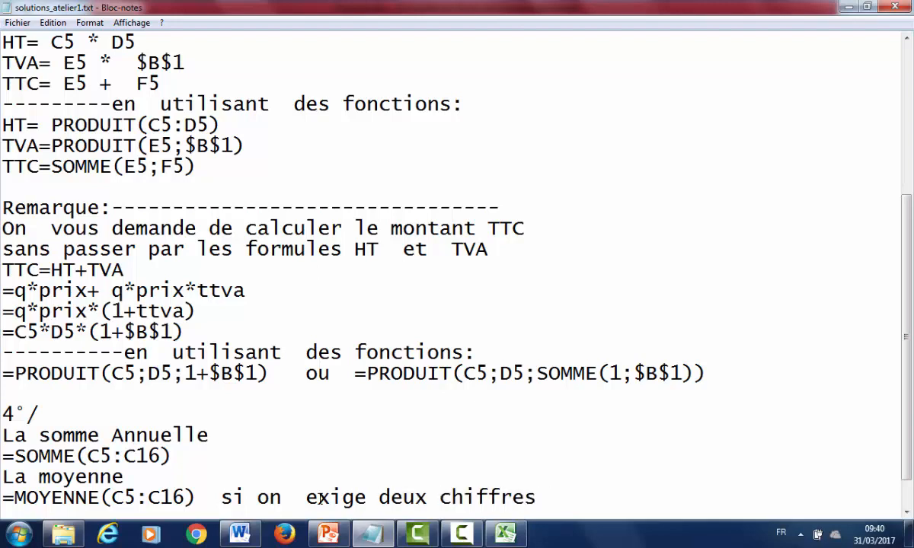
pyautogui.write(' après ')
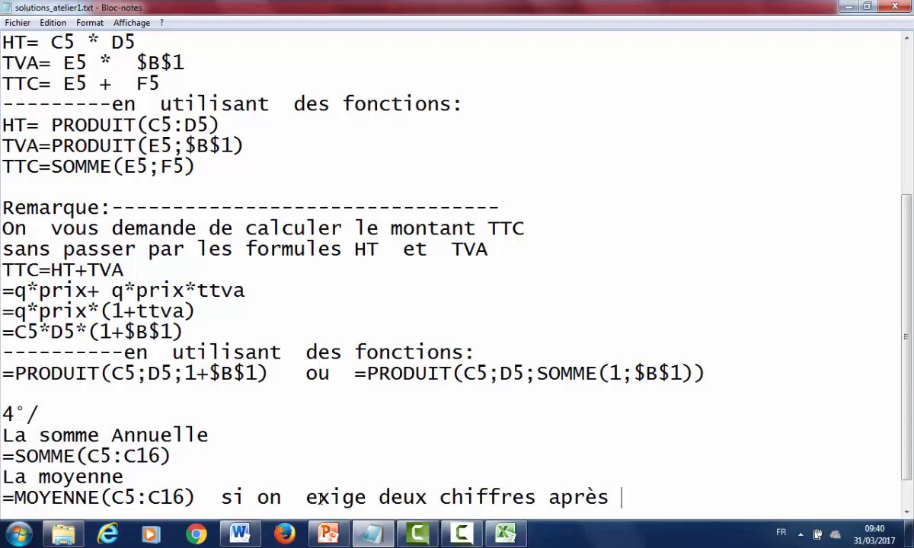
pyautogui.write('la virg')
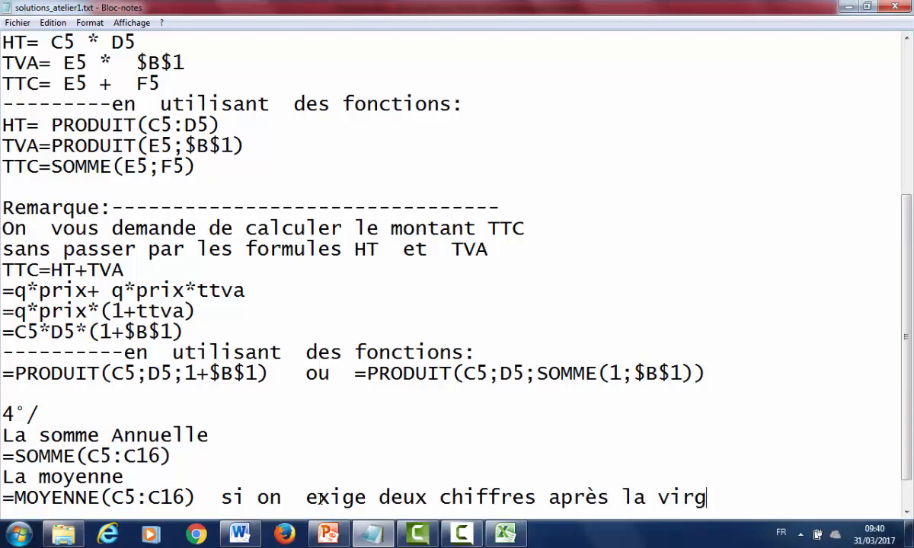
pyautogui.write('ule alors')
pyautogui.press('Return')
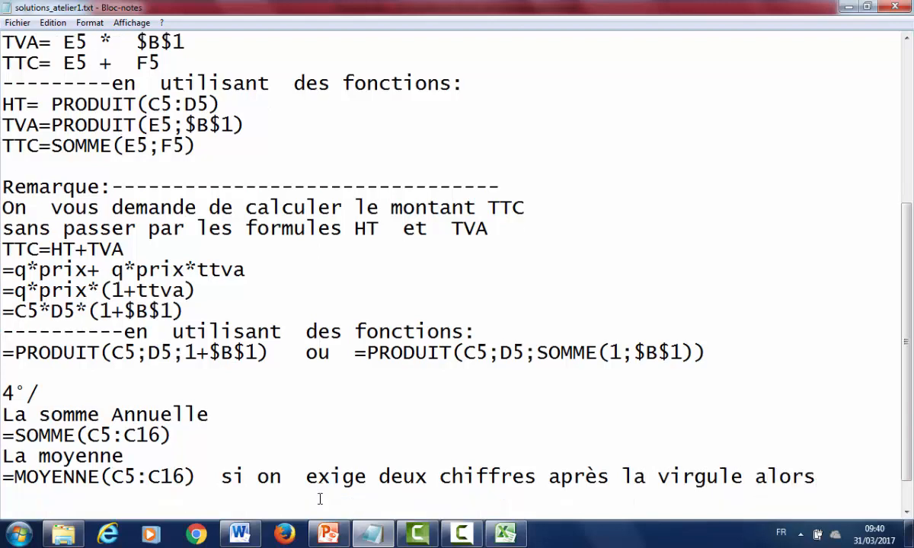
# Write =ARRONDI(MOYENNE(C5:C16);2) below the note, reusing the MOYENNE expression from the line above, and end the line
pyautogui.write('=ARRONF')
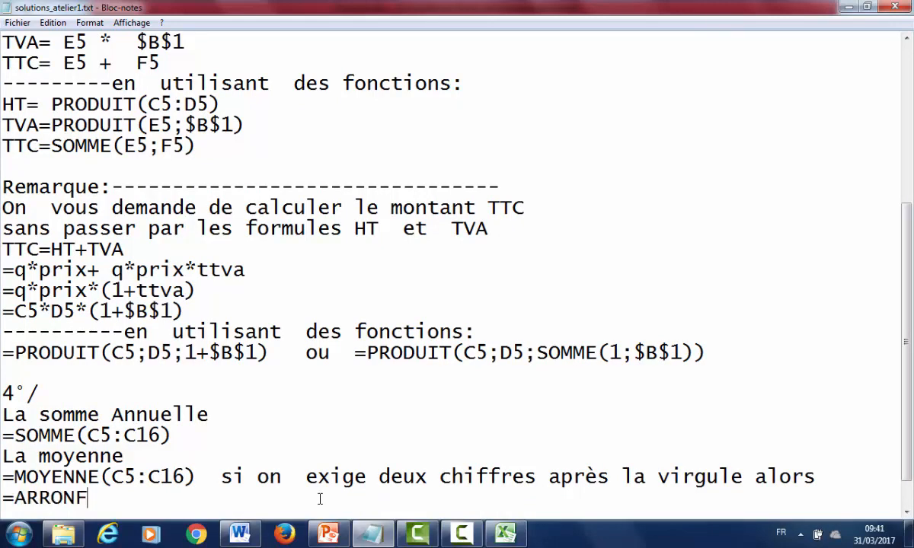
pyautogui.press('BackSpace')
pyautogui.write('DI(')
pyautogui.moveTo(14, 477); pyautogui.dragTo(199, 480)
pyautogui.hotkey('ctrl', 'c')
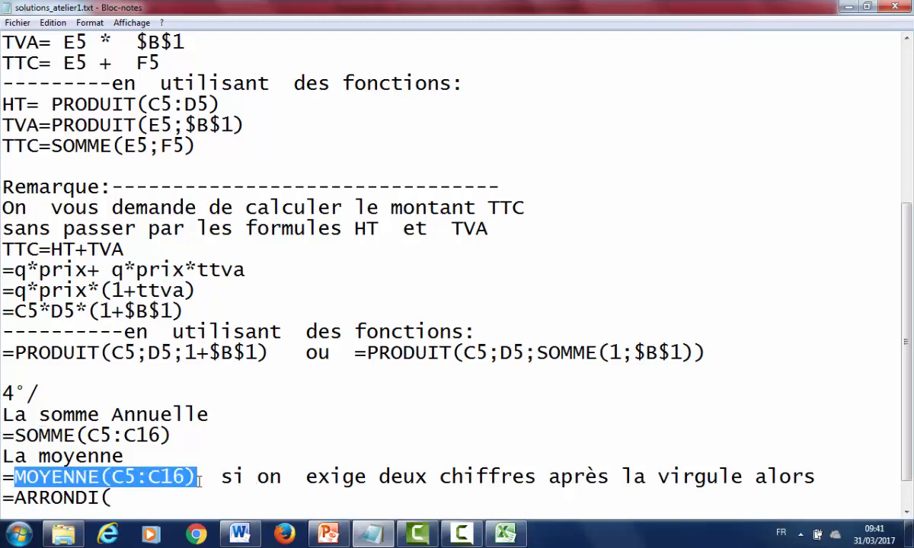
pyautogui.click(158, 499)
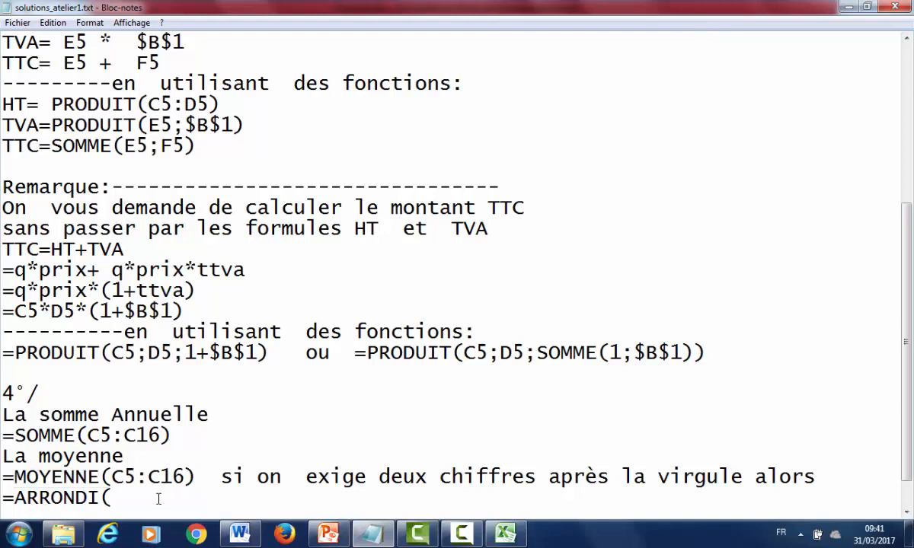
pyautogui.hotkey('ctrl', 'v')
pyautogui.write(';')
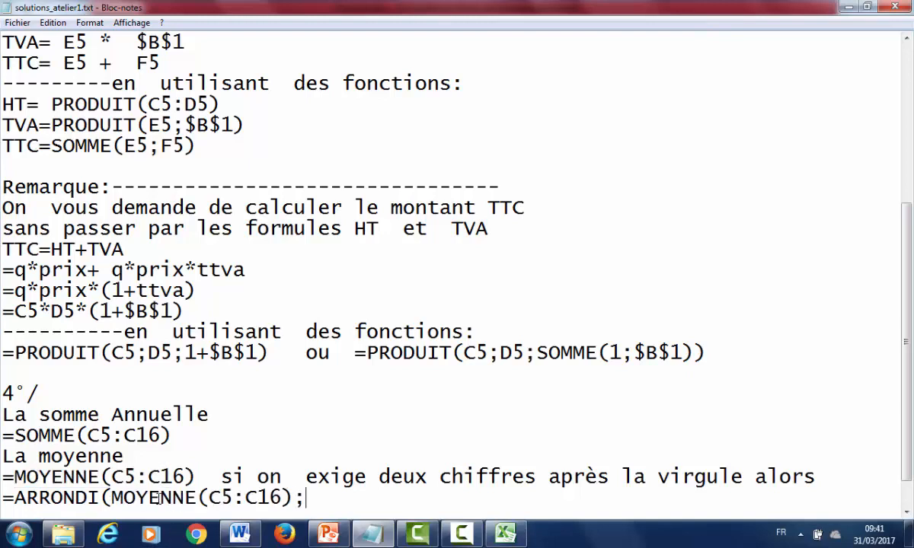
pyautogui.write('2)')
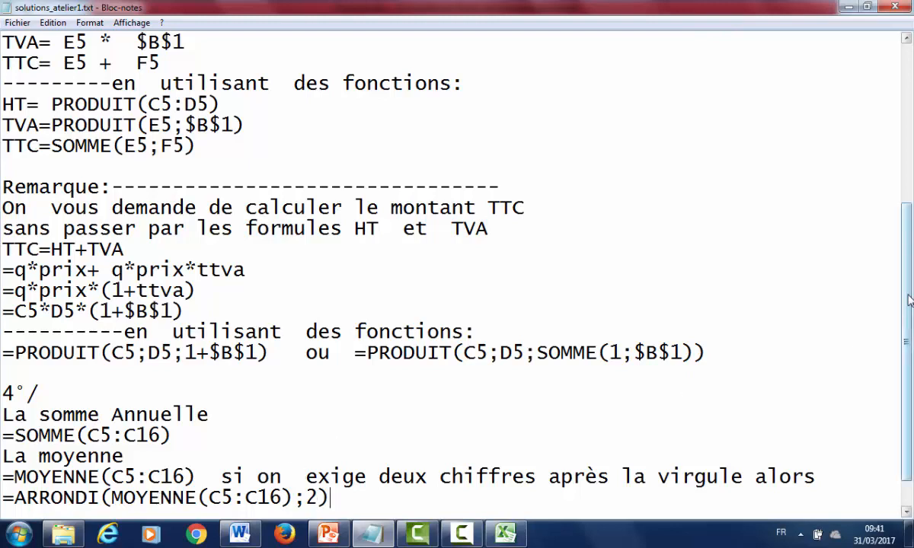
pyautogui.scroll(-1, 548, 380)
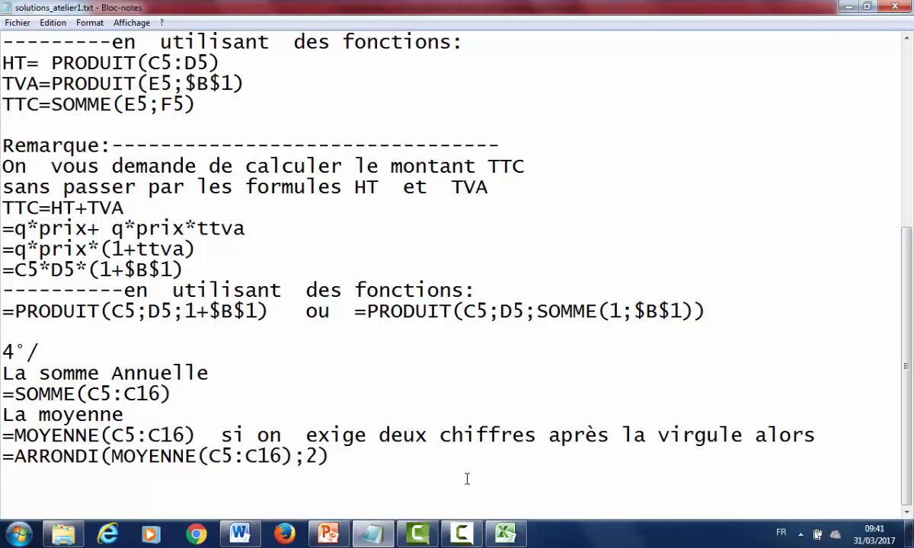
pyautogui.press('Return')
# Switch to Excel, change the C18 formula to =ARRONDI(MOYENNE(C5:C16);2) and fill it across the Moyenne row to G18
pyautogui.click(505, 533)
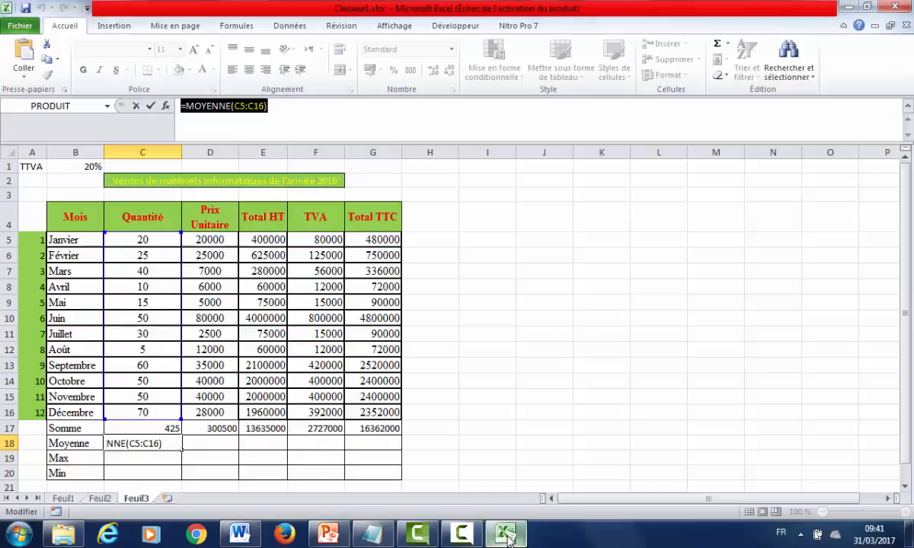
pyautogui.hotkey('ctrl', 'Return')
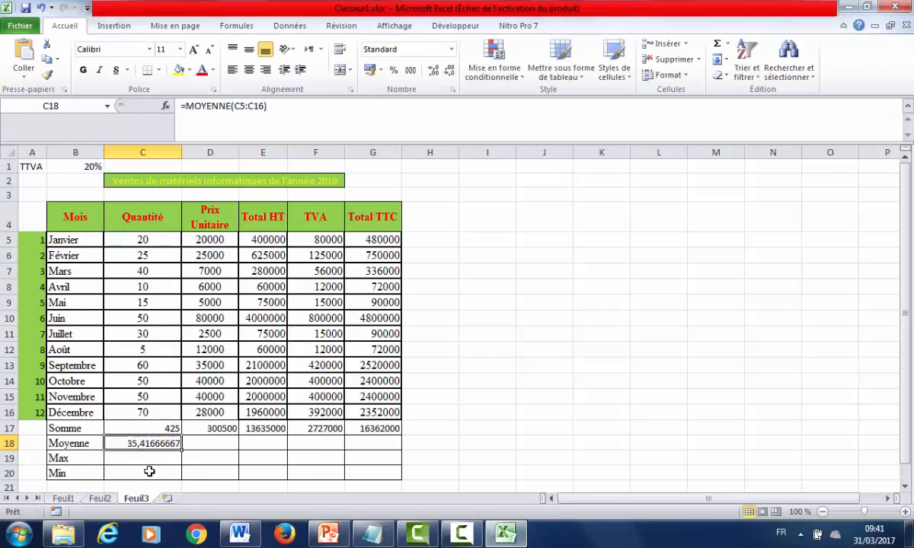
pyautogui.doubleClick(187, 108)
pyautogui.click(186, 108)
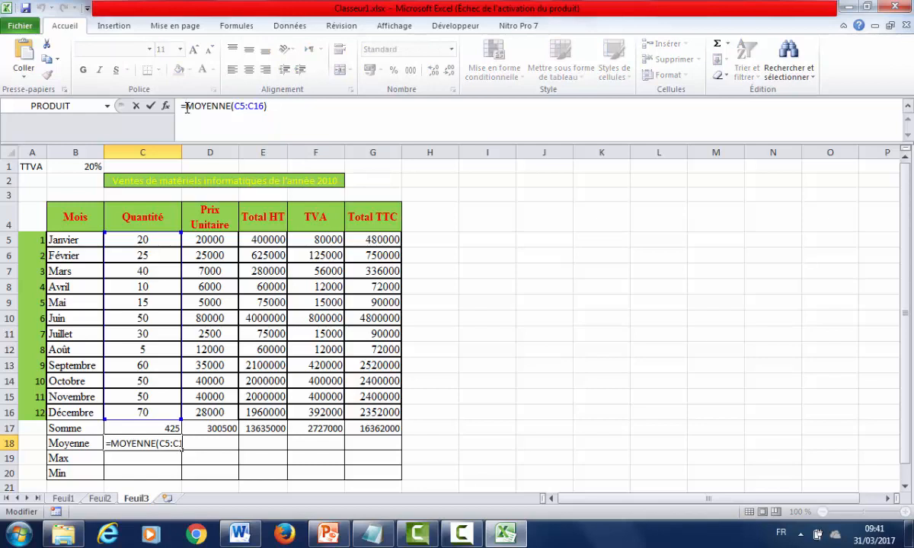
pyautogui.write('ARROND')
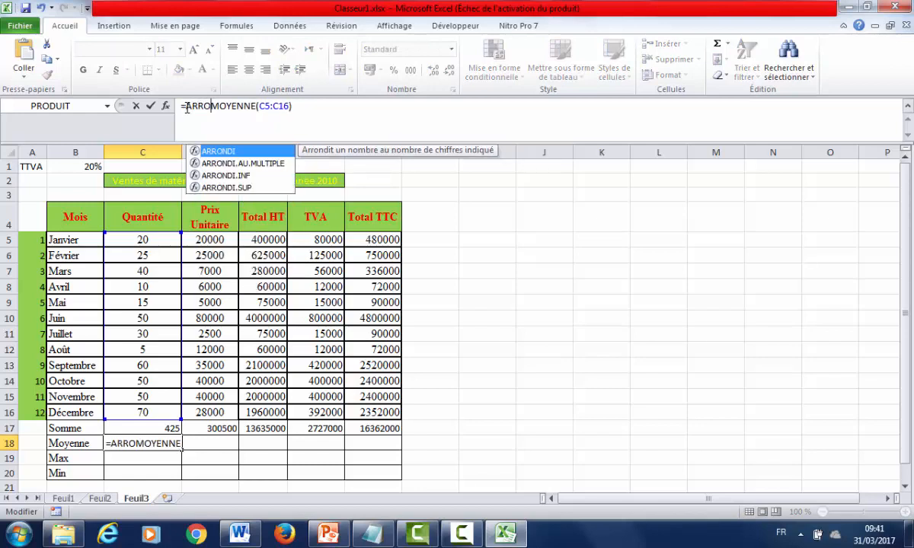
pyautogui.write('I(')
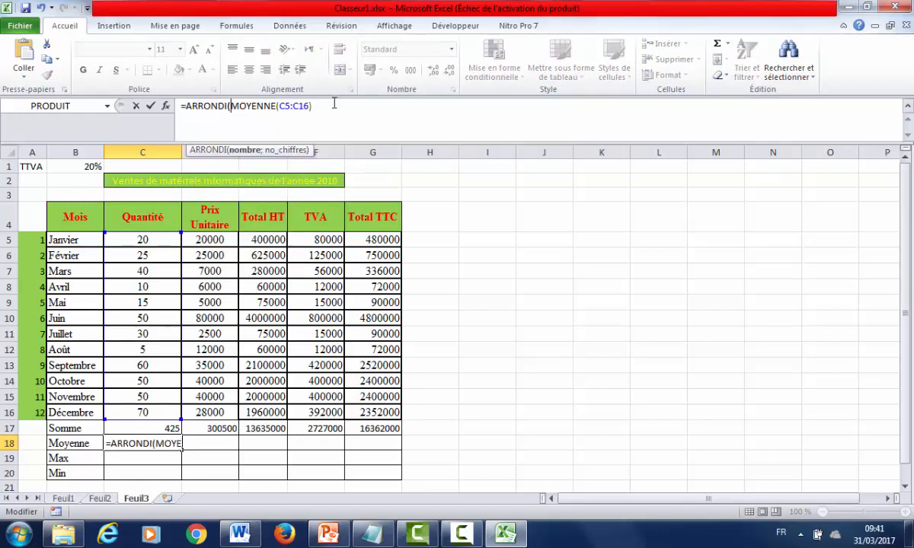
pyautogui.click(332, 107)
pyautogui.write(';')
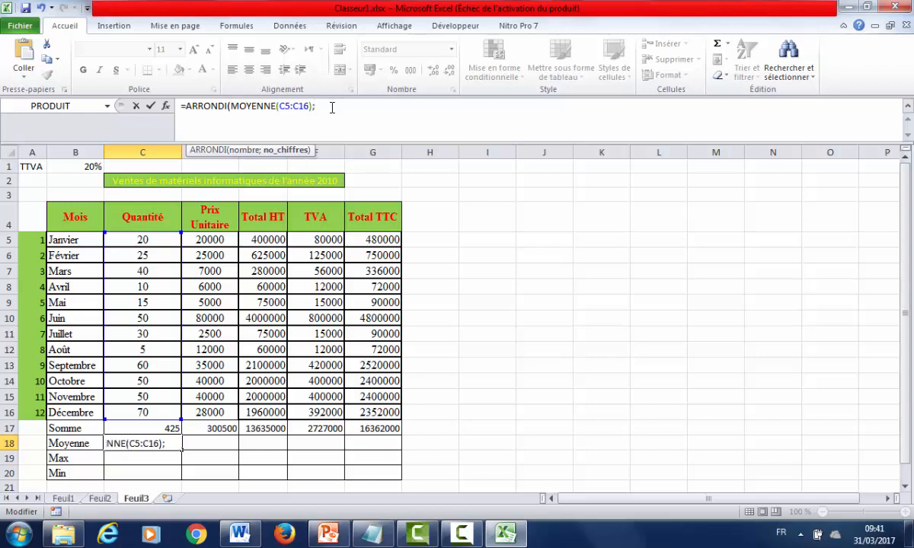
pyautogui.write('2)')
pyautogui.press('Return')
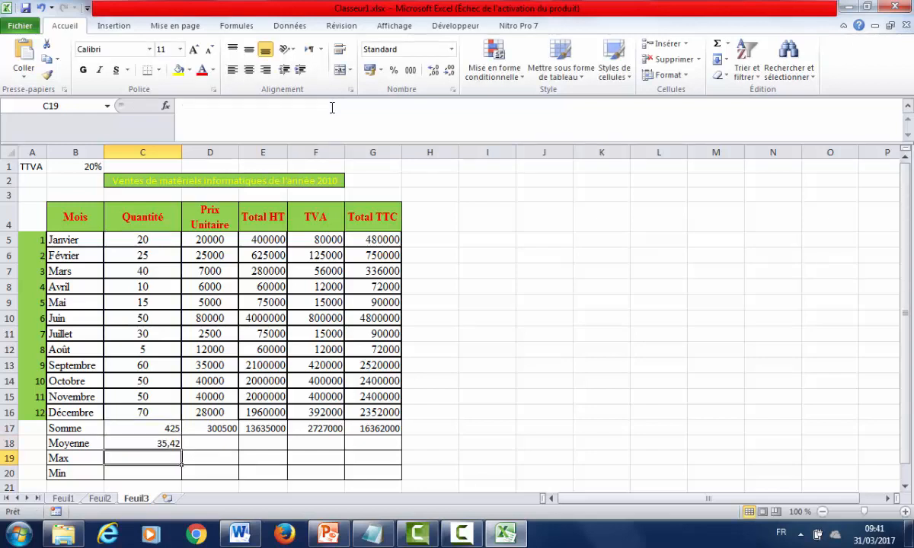
pyautogui.click(181, 449)
pyautogui.moveTo(181, 448); pyautogui.dragTo(386, 454)
# Enter =MAX(C5:C16) in C19 for the largest Quantité
pyautogui.click(167, 460)
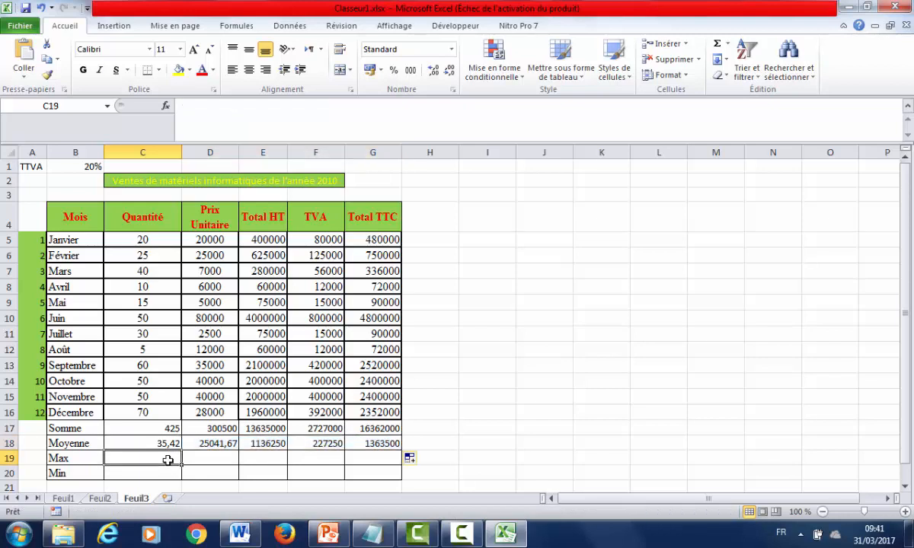
pyautogui.write('=MAX')
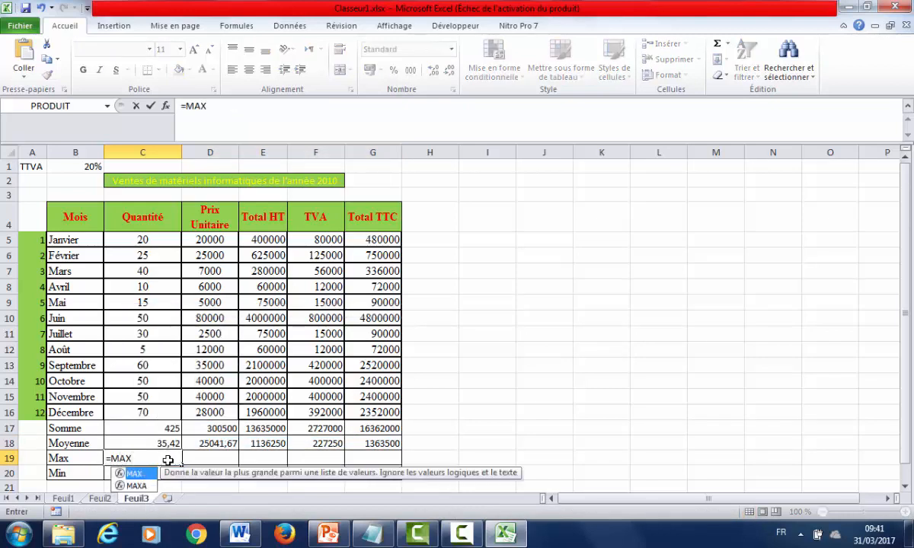
pyautogui.write('(')
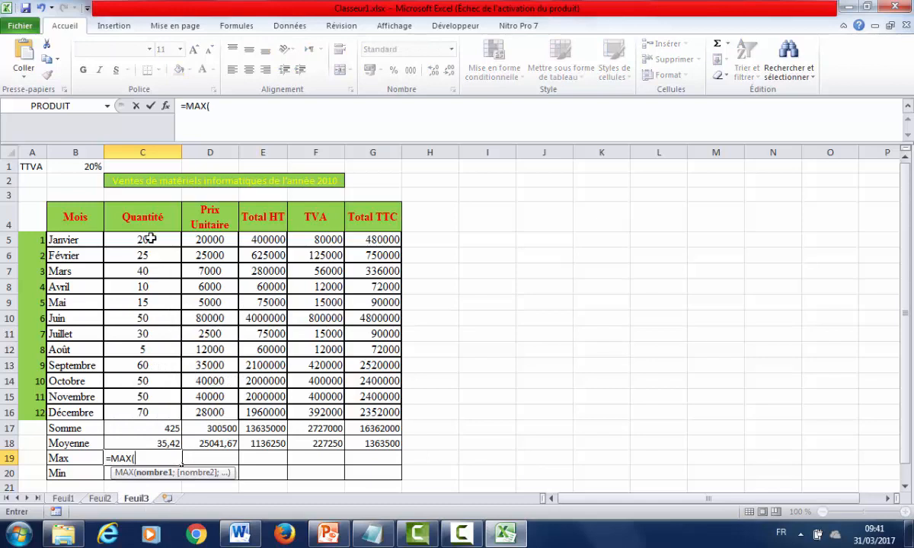
pyautogui.moveTo(145, 239); pyautogui.dragTo(151, 397)
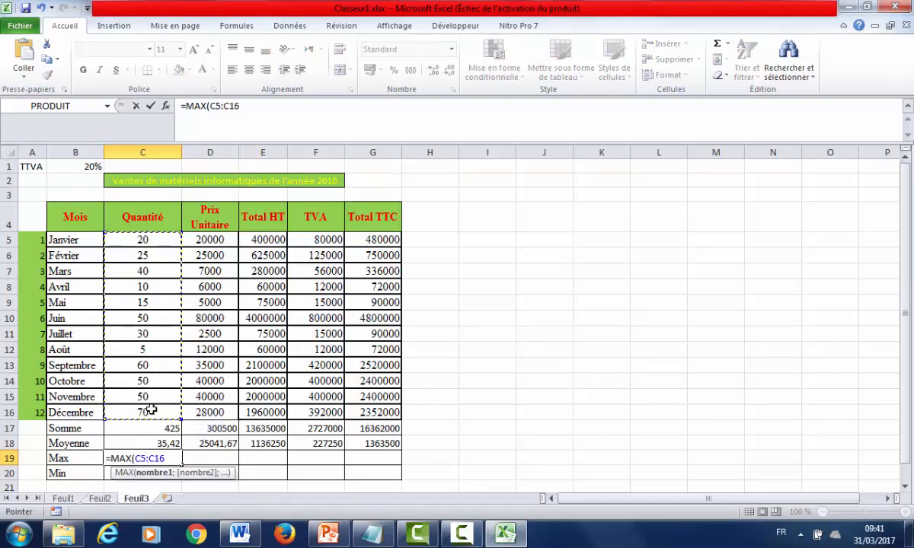
pyautogui.write(')')
pyautogui.press('Return')
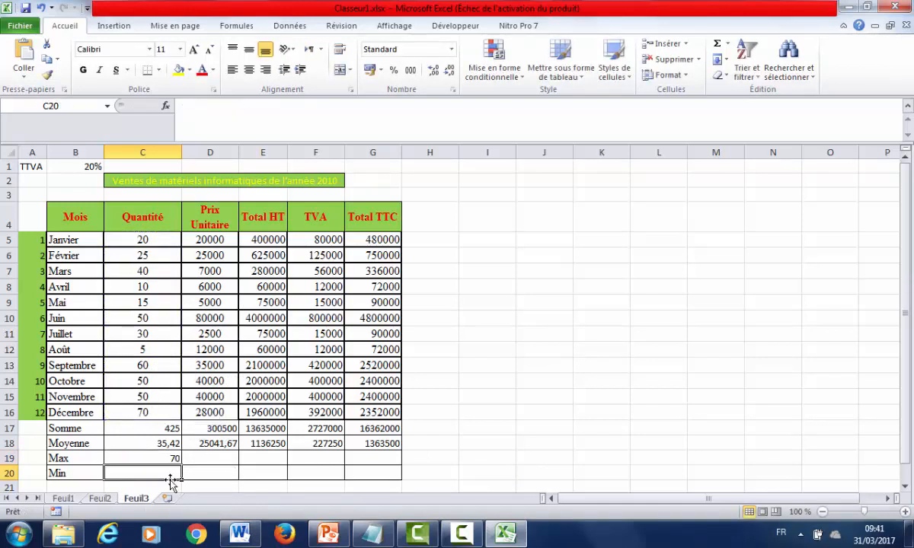
# Enter =MIN(C5:C16) in C20 for the smallest Quantité
pyautogui.write('=MIN(')
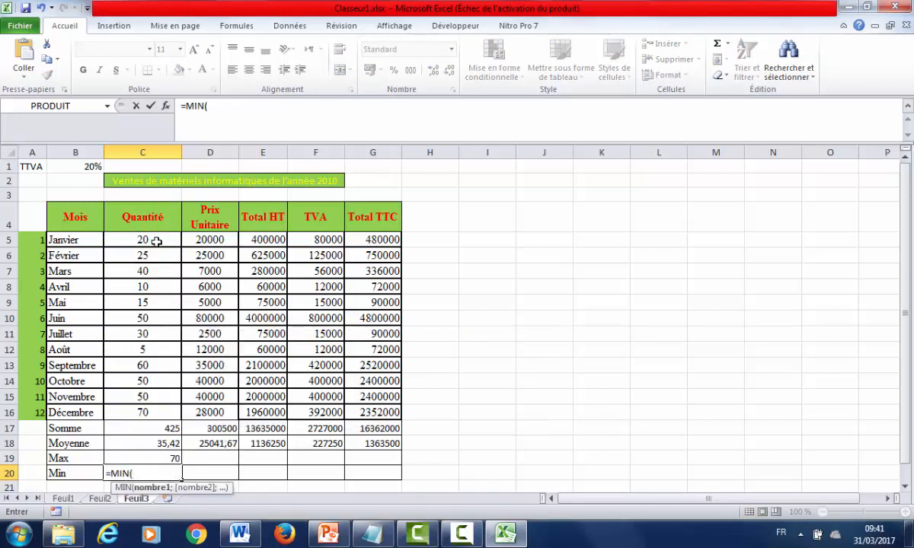
pyautogui.moveTo(156, 240); pyautogui.dragTo(149, 411)
pyautogui.write(')')
pyautogui.press('Return')
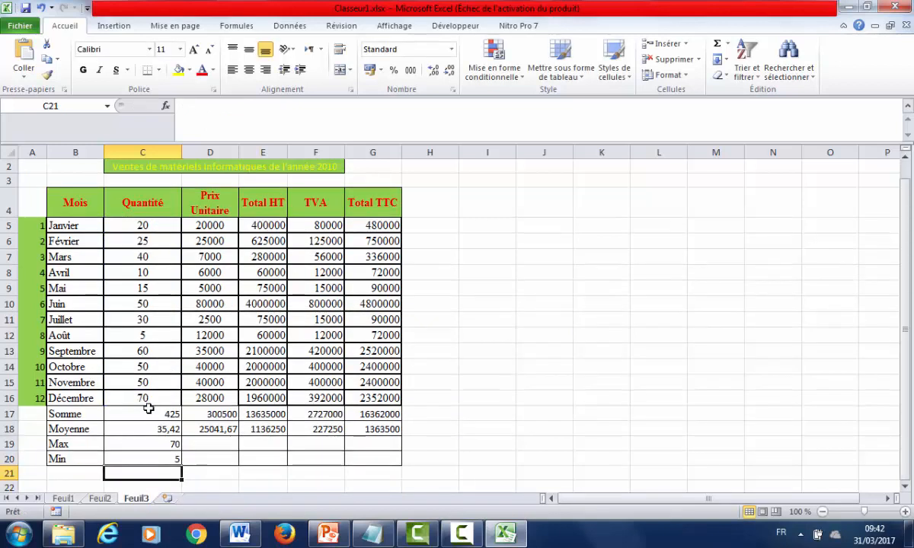
# Fill the MAX formula from C19 across to G19 and the MIN formula from C20 across to G20
pyautogui.click(176, 445)
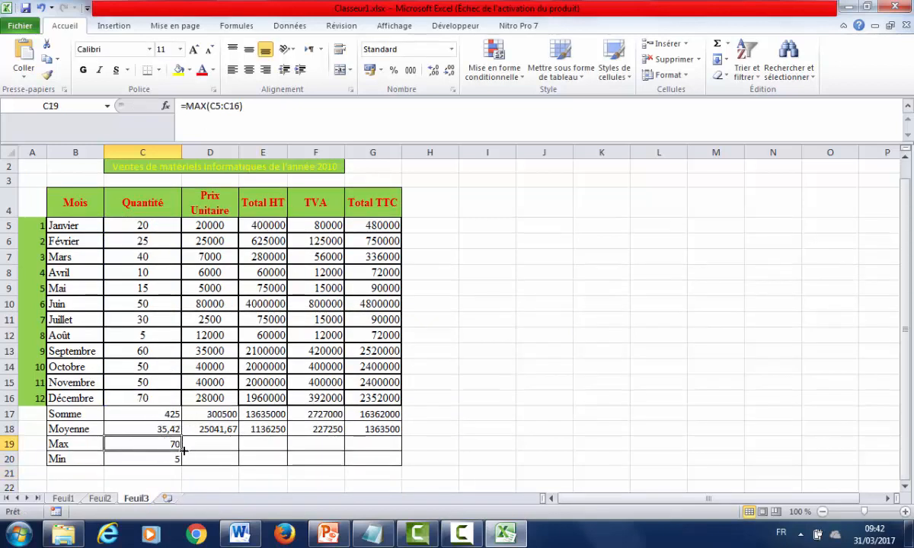
pyautogui.moveTo(179, 451); pyautogui.dragTo(386, 450)
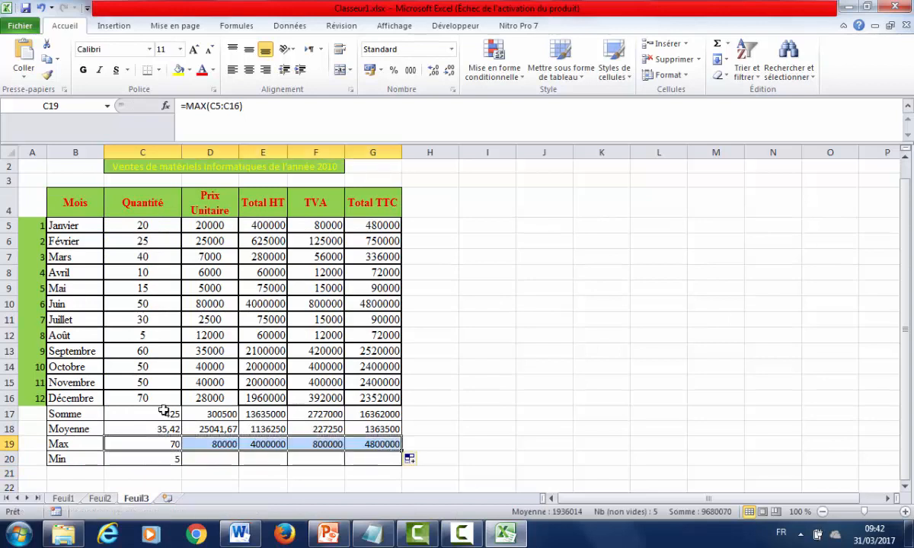
pyautogui.click(156, 459)
pyautogui.moveTo(183, 464); pyautogui.dragTo(406, 459)
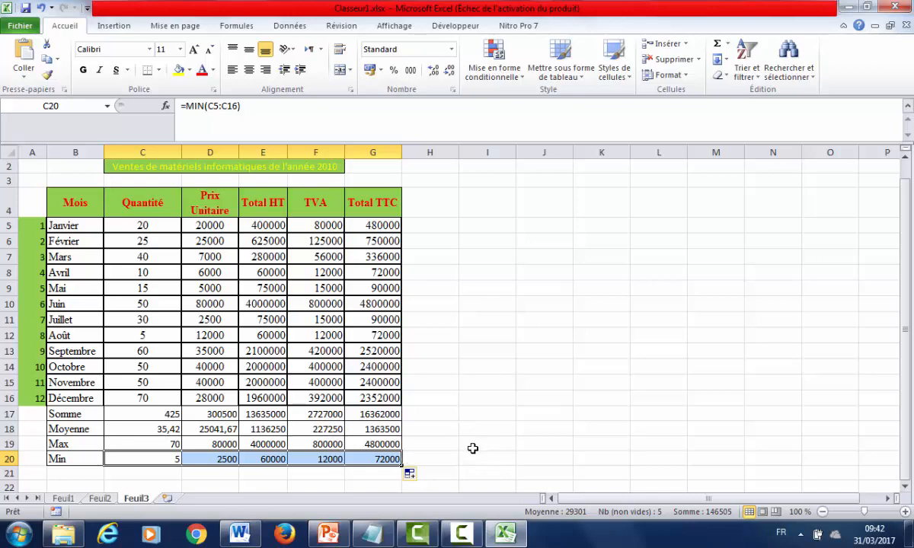
# Switch to the Notepad solutions file and write =MAX(C5:C16) on its own line below the ARRONDI formula
pyautogui.click(351, 509)
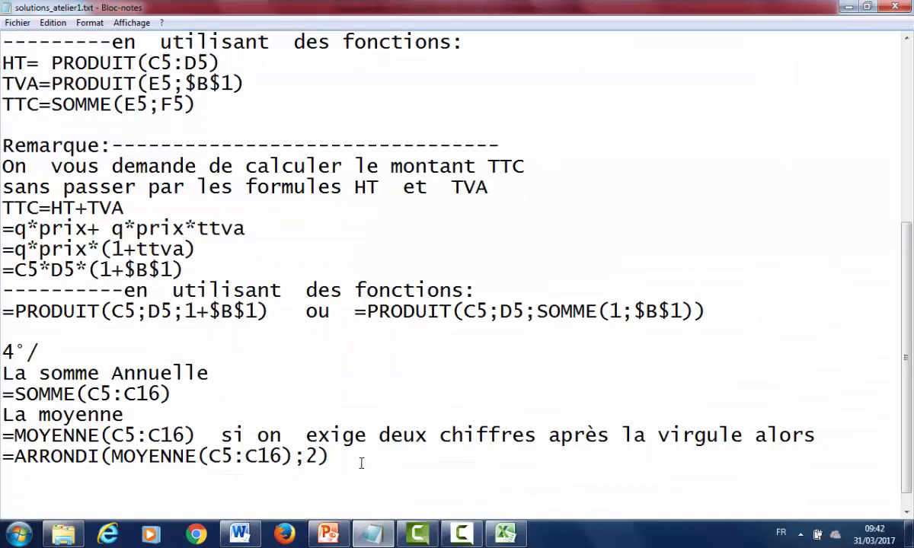
pyautogui.press('Return')
pyautogui.write('=')
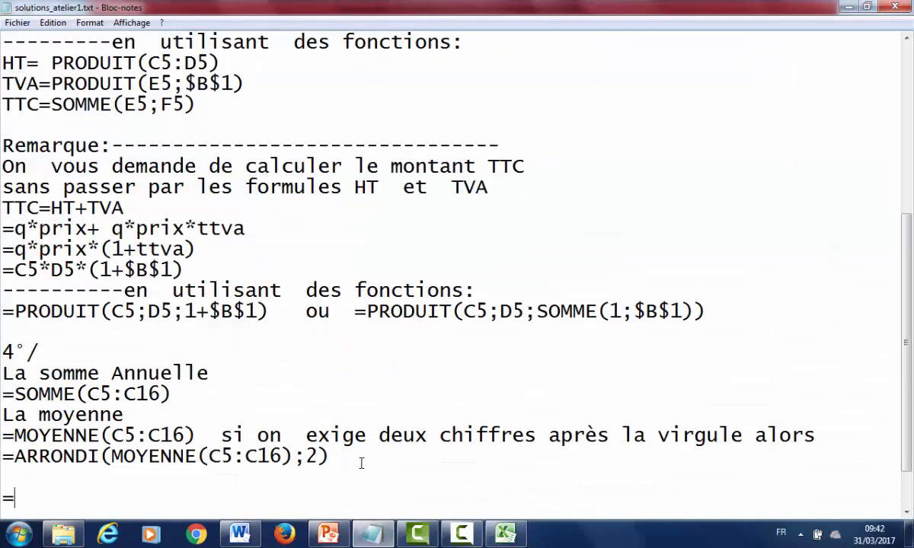
pyautogui.write('MAX(C5')
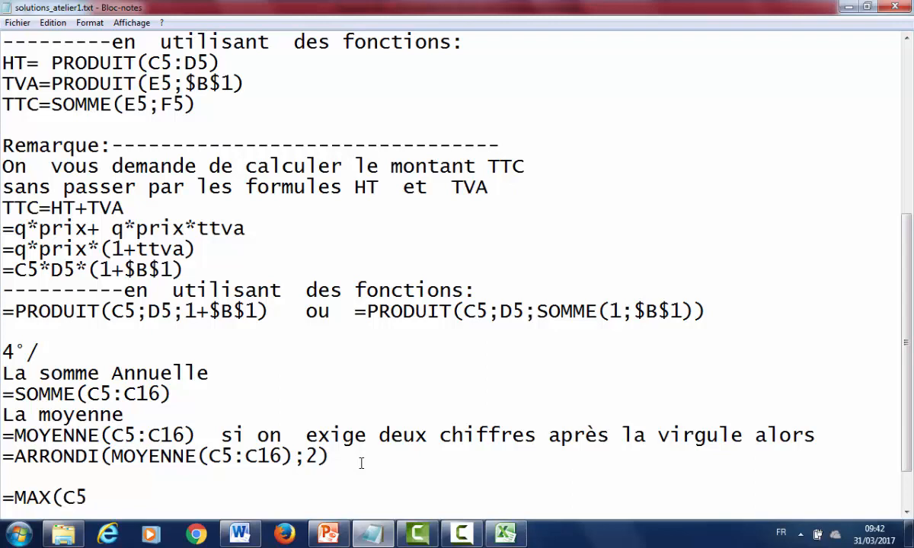
pyautogui.write(':C16)')
pyautogui.press('Return')
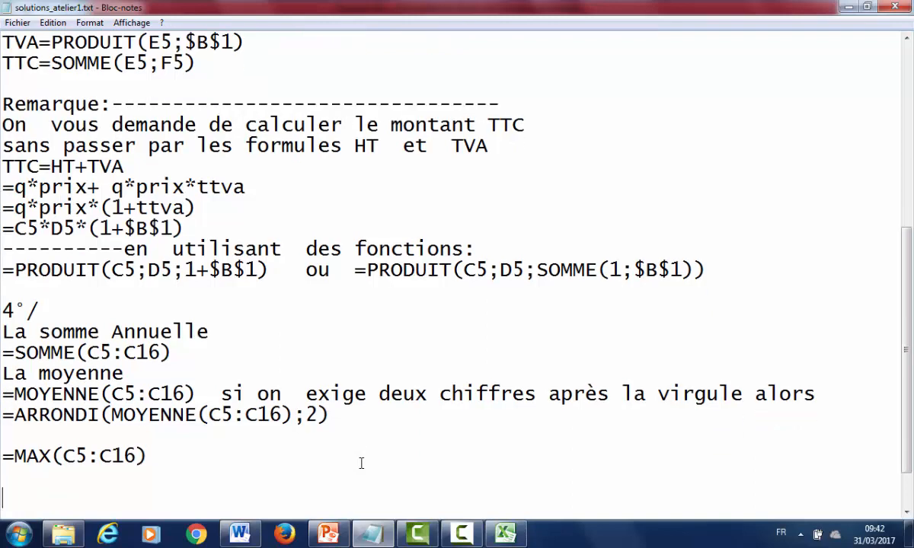
# Add the line =MIN(C5:C16) below, reusing a copy of the MAX formula and changing its function name
pyautogui.write('=')
pyautogui.moveTo(4, 456); pyautogui.dragTo(183, 458)
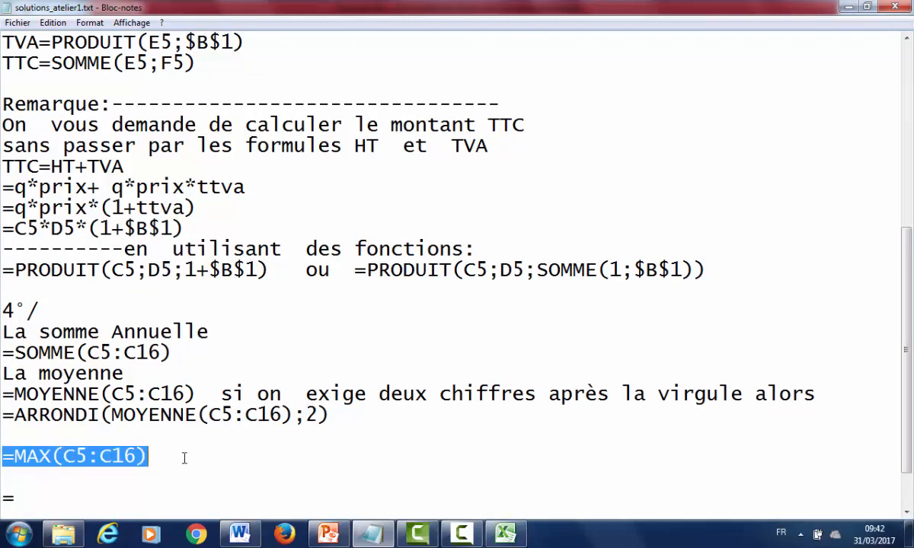
pyautogui.hotkey('ctrl', 'c')
pyautogui.click(64, 499)
pyautogui.press('BackSpace')
pyautogui.hotkey('ctrl', 'v')
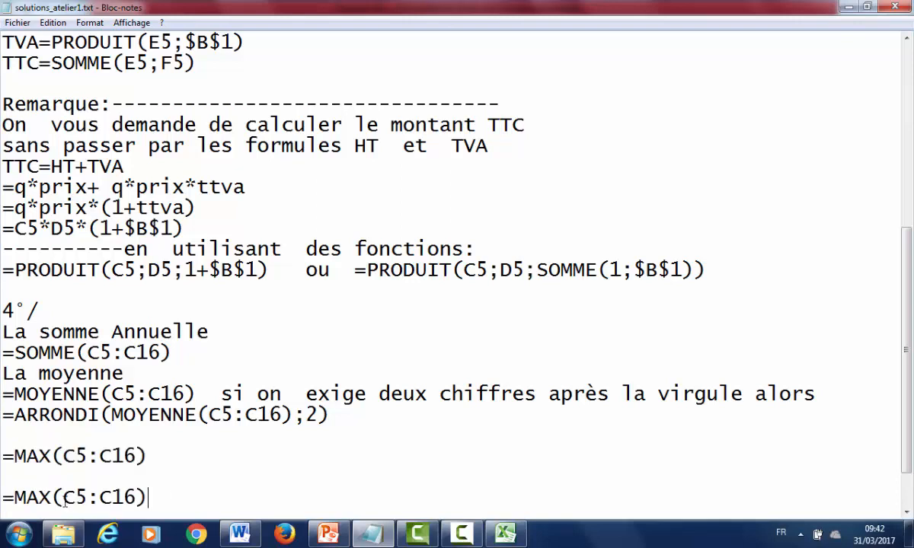
pyautogui.click(49, 499)
pyautogui.press('BackSpace')
pyautogui.press('BackSpace')
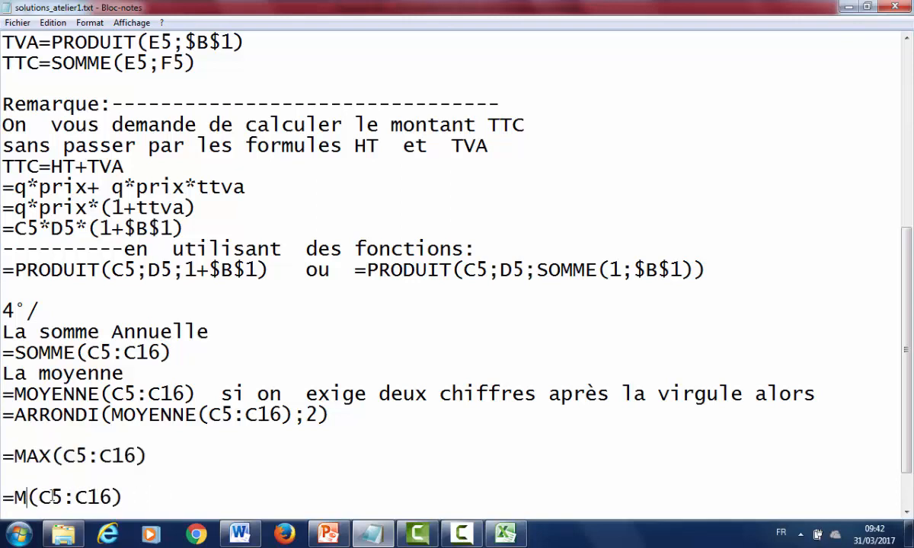
pyautogui.write('IN')
pyautogui.click(190, 483)
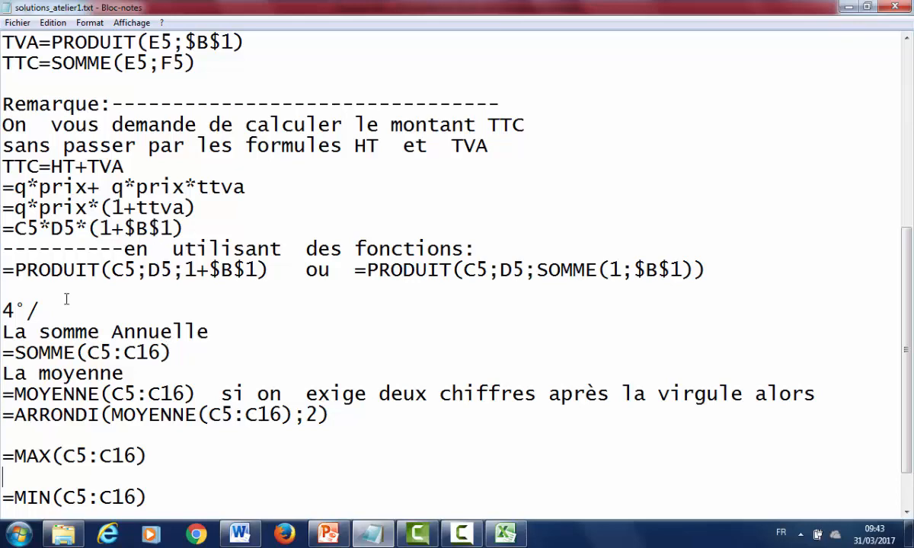
# Switch to the Atelier n°1 exercise sheet in Word and set all of its body text to font size 12
pyautogui.click(504, 534)
pyautogui.click(582, 383)
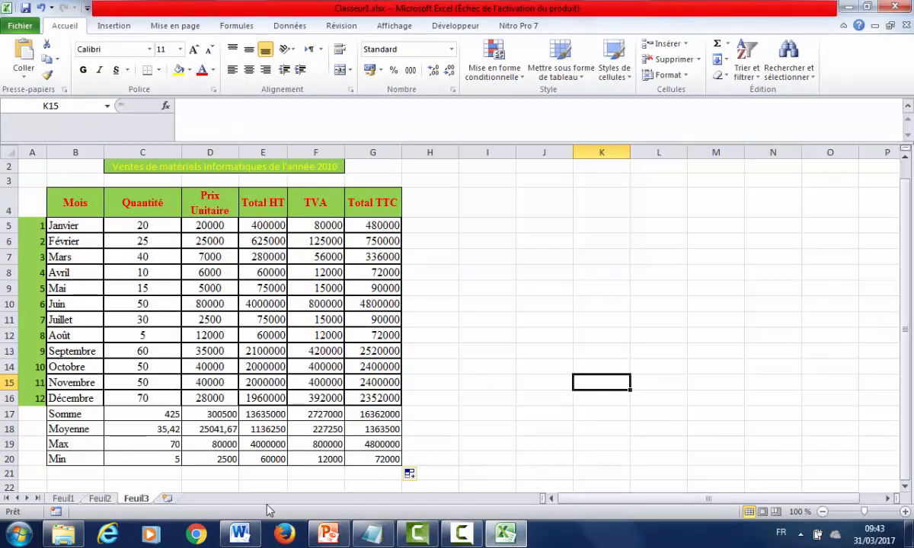
pyautogui.click(240, 533)
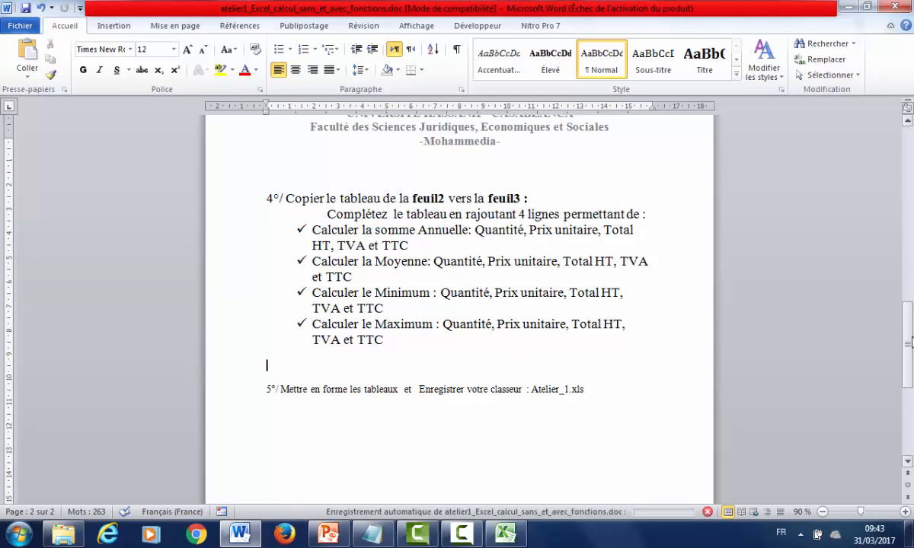
pyautogui.moveTo(910, 343); pyautogui.dragTo(906, 99)
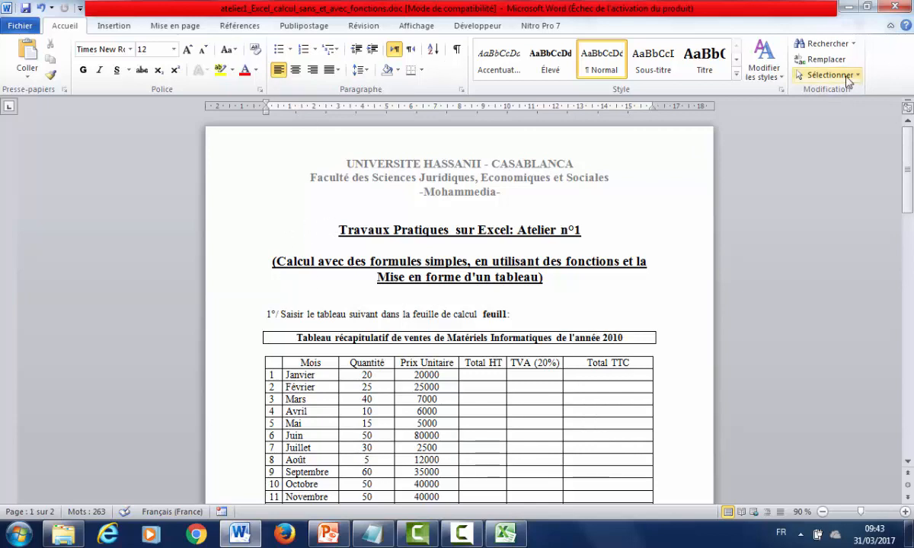
pyautogui.click(798, 74)
pyautogui.click(792, 95)
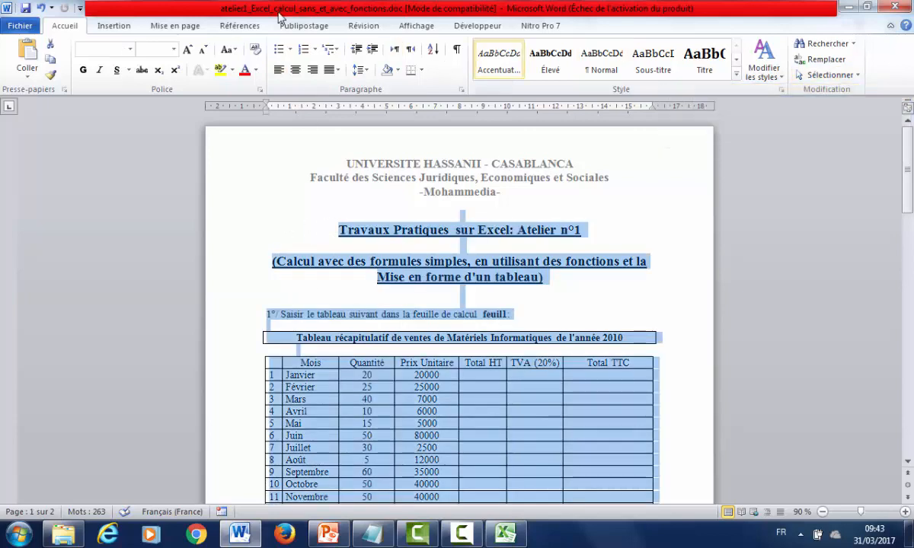
pyautogui.click(174, 49)
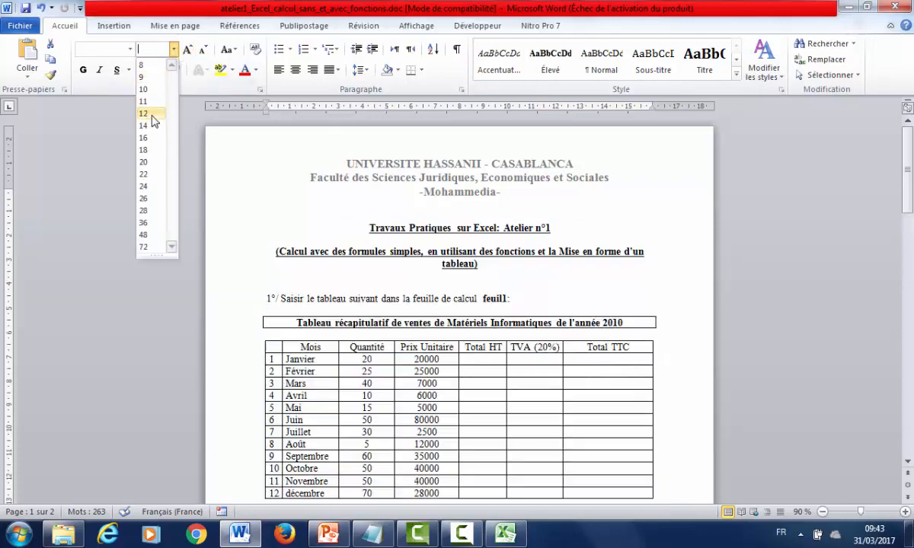
pyautogui.click(147, 116)
pyautogui.click(753, 359)
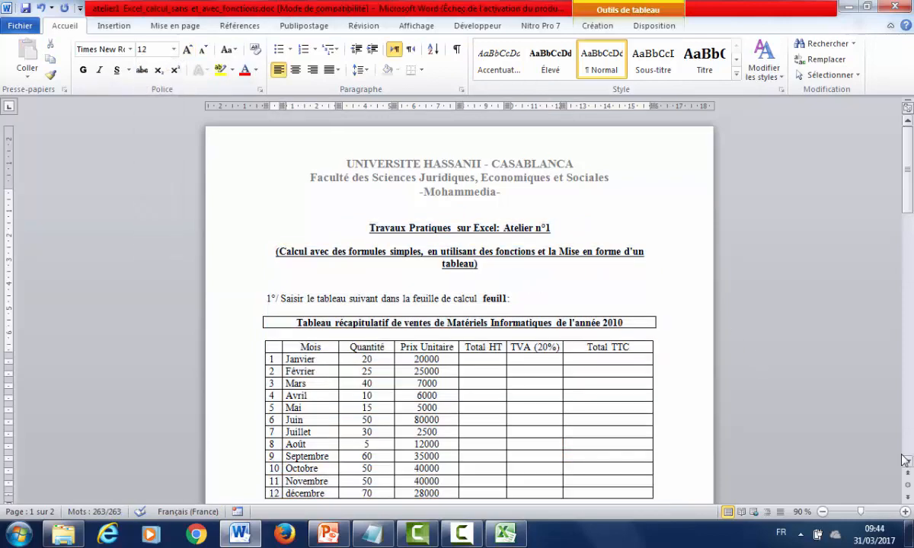
# Remove the break after question 3 so that question 4 follows directly below it, and save the document
pyautogui.click(907, 433)
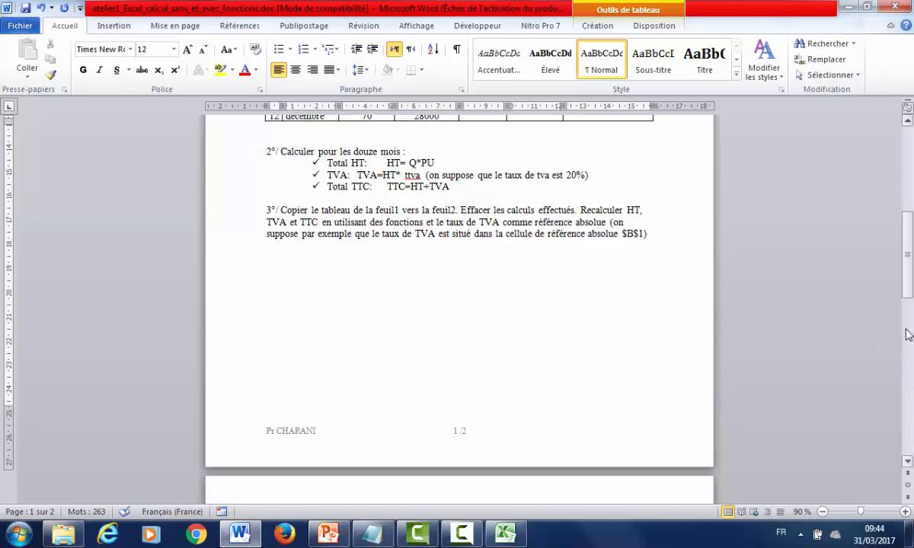
pyautogui.moveTo(907, 284); pyautogui.dragTo(910, 256)
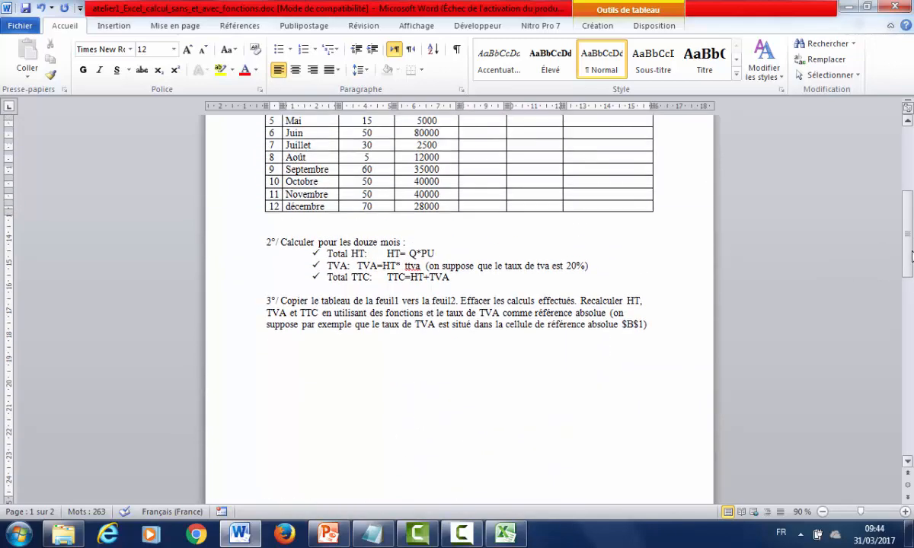
pyautogui.click(368, 368)
pyautogui.press('Delete')
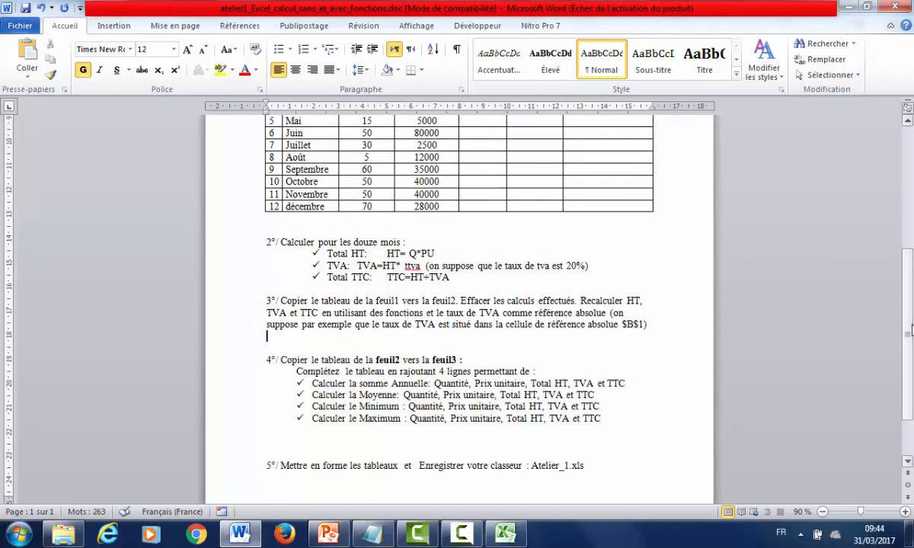
pyautogui.scroll(-2, 838, 320)
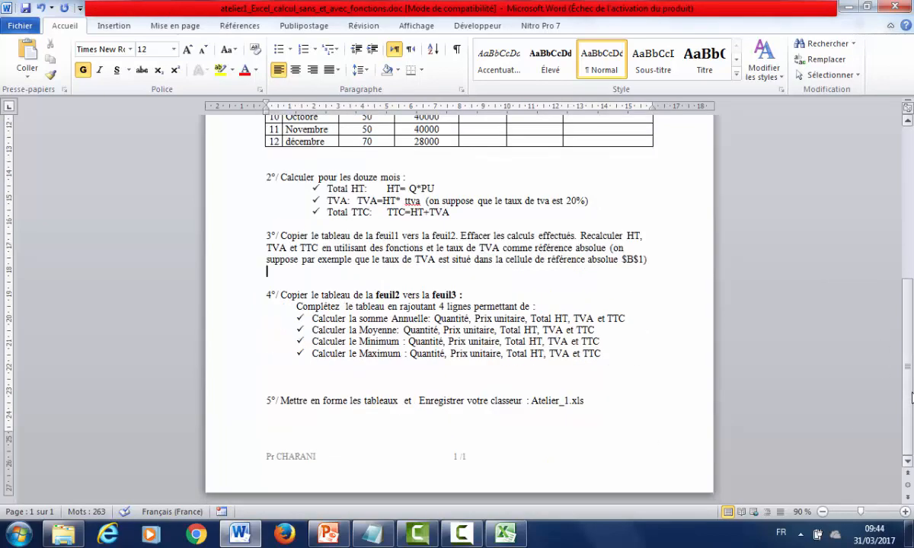
pyautogui.click(24, 8)
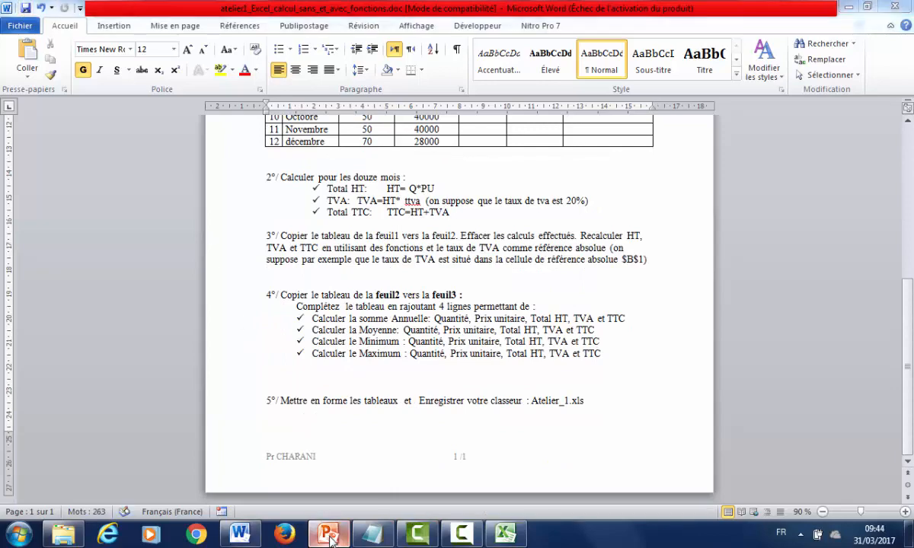
# Switch to the PowerPoint course, start the slide show from slide 17 and advance to the SI() function slide
pyautogui.click(327, 531)
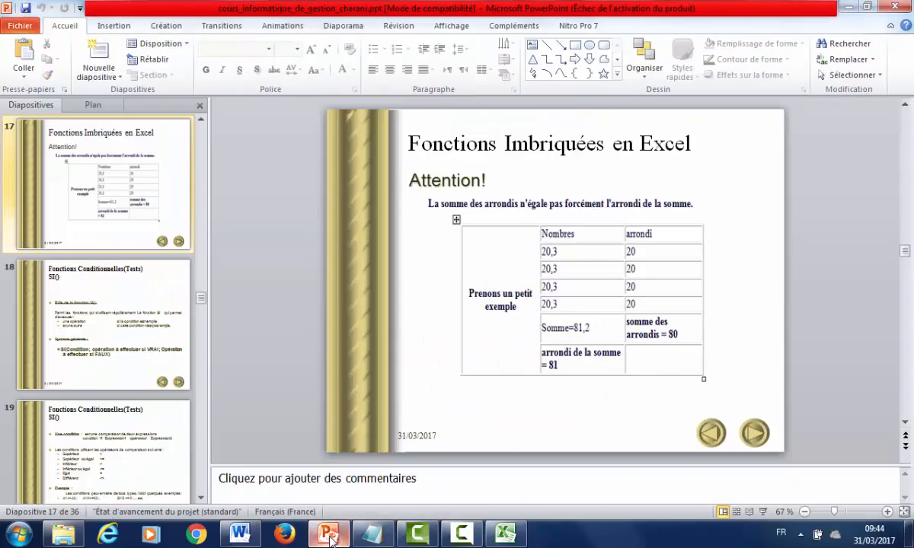
pyautogui.click(762, 513)
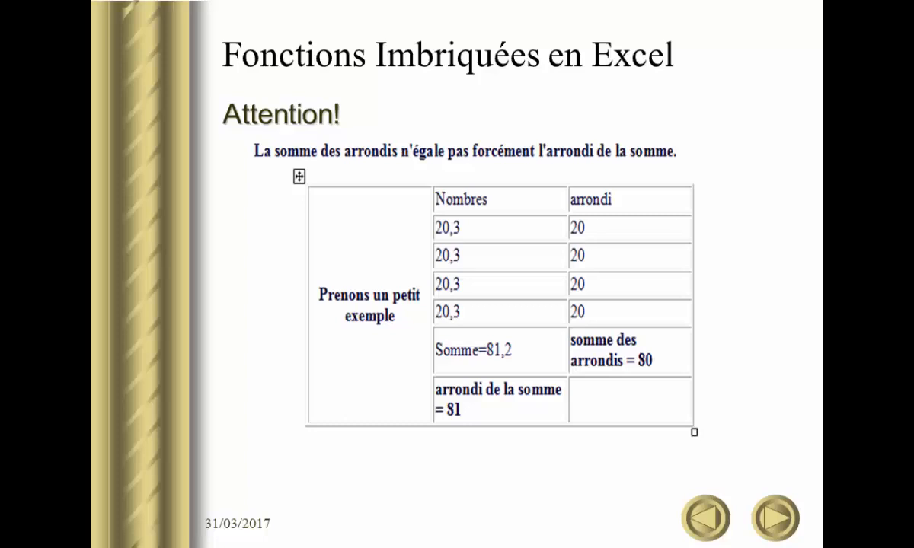
pyautogui.press('Right')
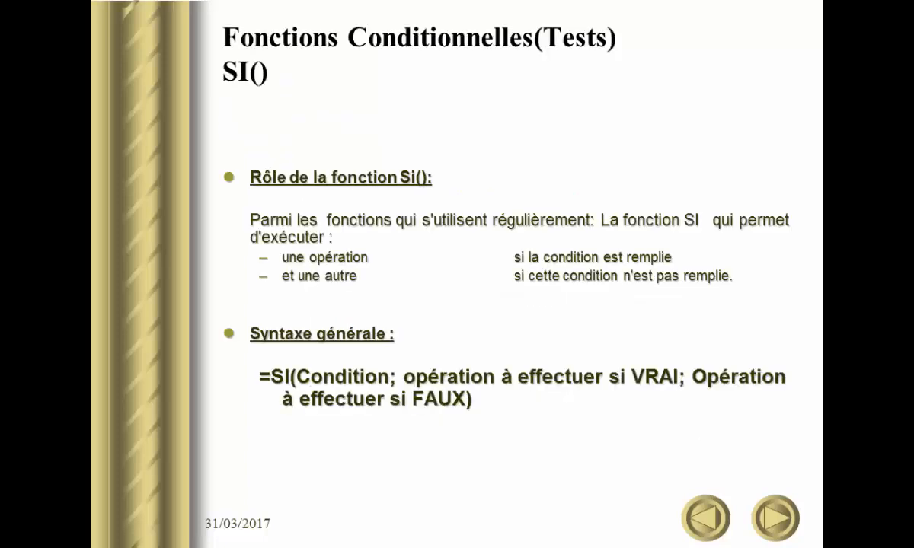
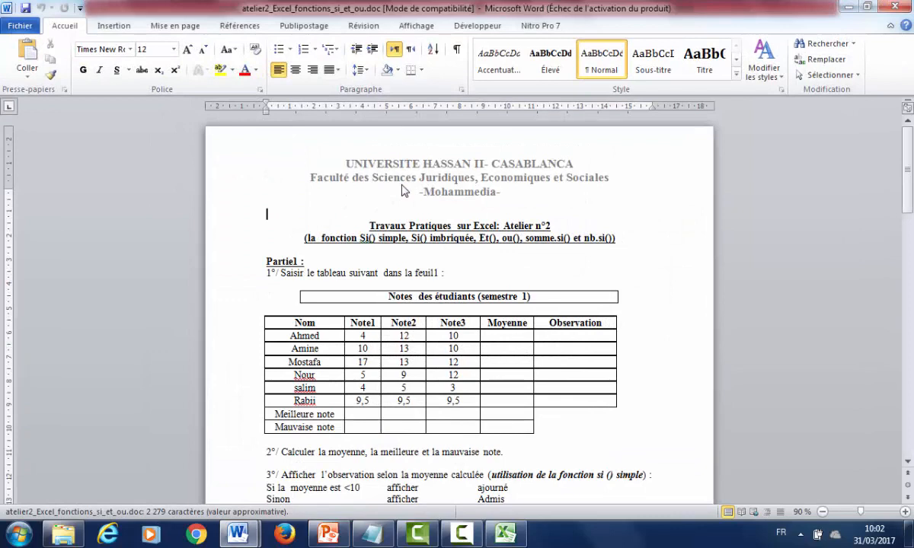
# Copy the student notes table from the Atelier n°2 Word sheet, clear B1:B3 in Excel's Feuil4 and paste the table at B4
pyautogui.click(258, 311)
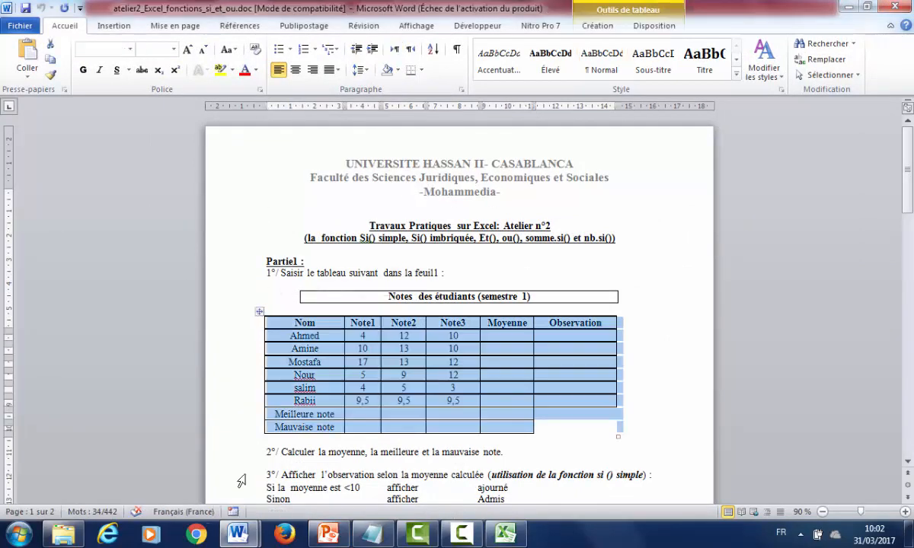
pyautogui.click(507, 536)
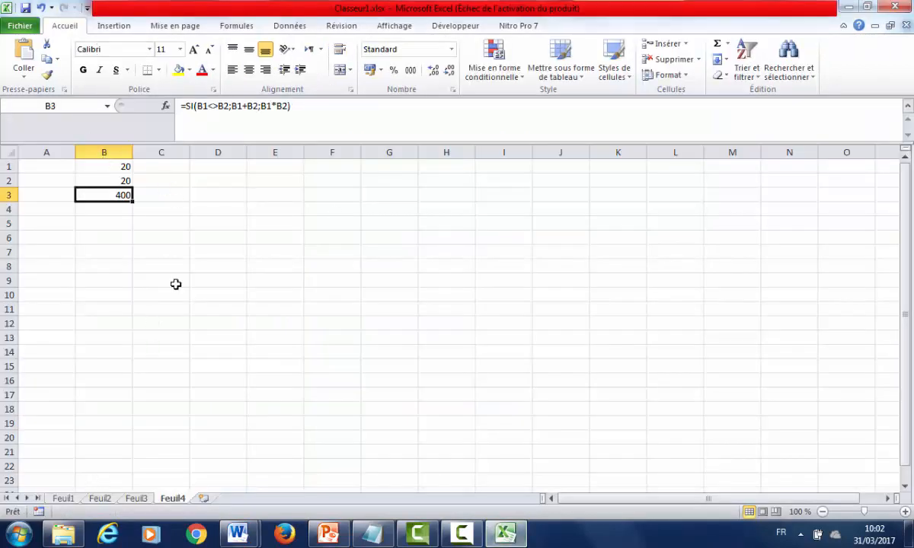
pyautogui.moveTo(116, 164); pyautogui.dragTo(119, 192)
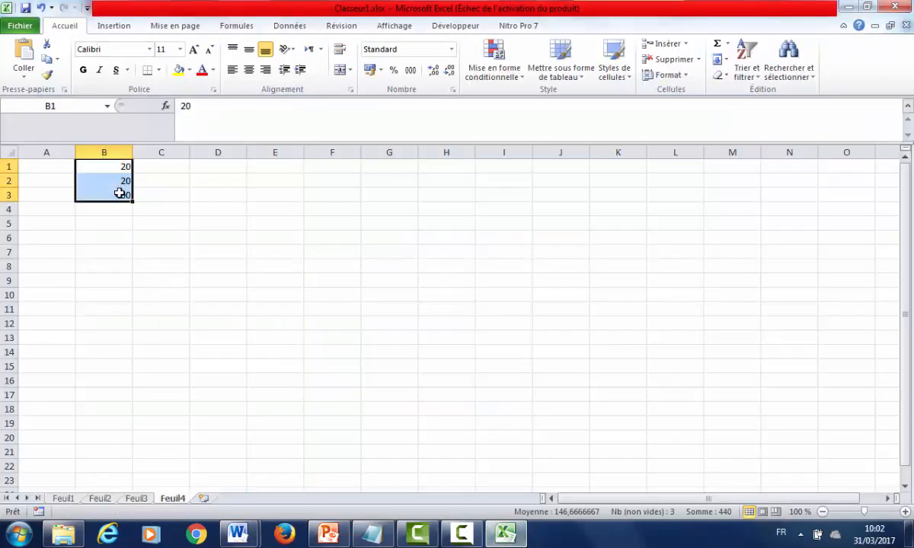
pyautogui.press('Delete')
pyautogui.click(114, 206)
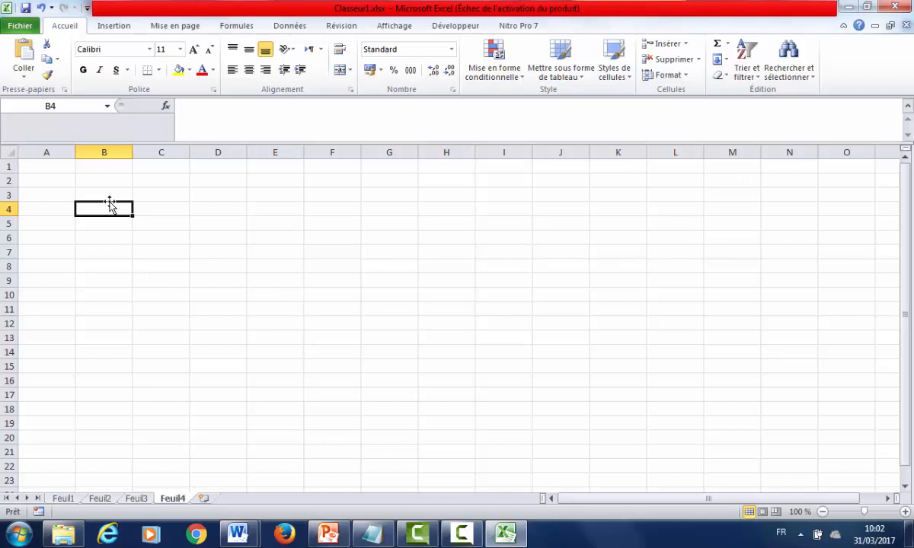
pyautogui.hotkey('ctrl', 'v')
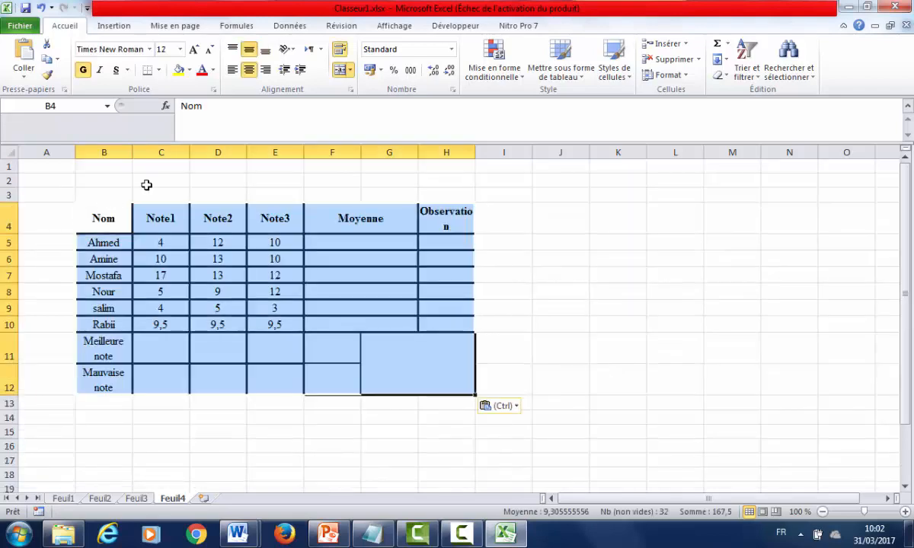
pyautogui.click(400, 320)
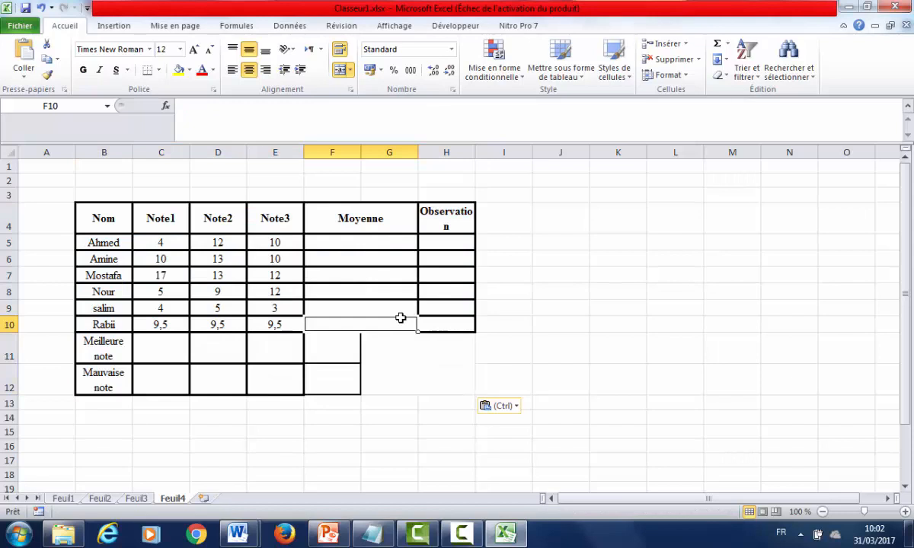
# Unmerge the Moyenne header in F4:G4 and move the Observation header from H4 into G4
pyautogui.click(346, 219)
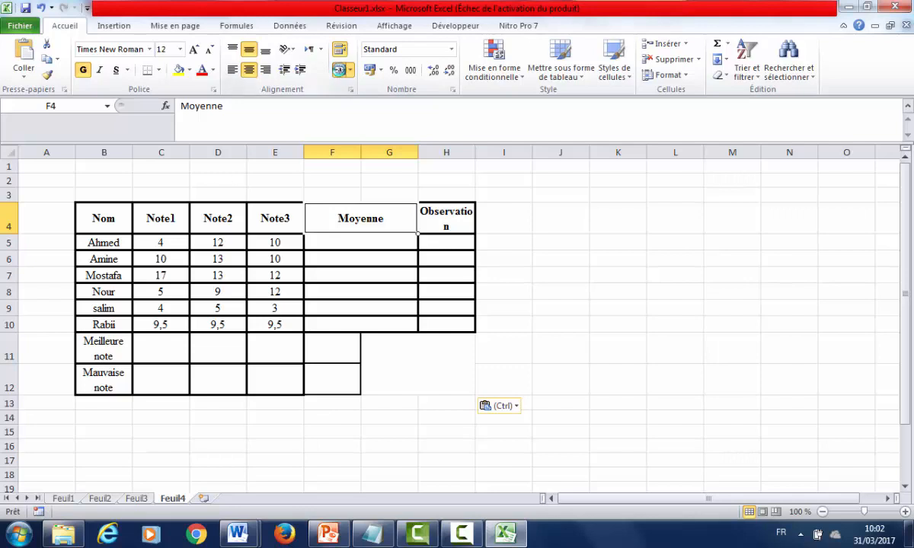
pyautogui.click(340, 69)
pyautogui.click(385, 276)
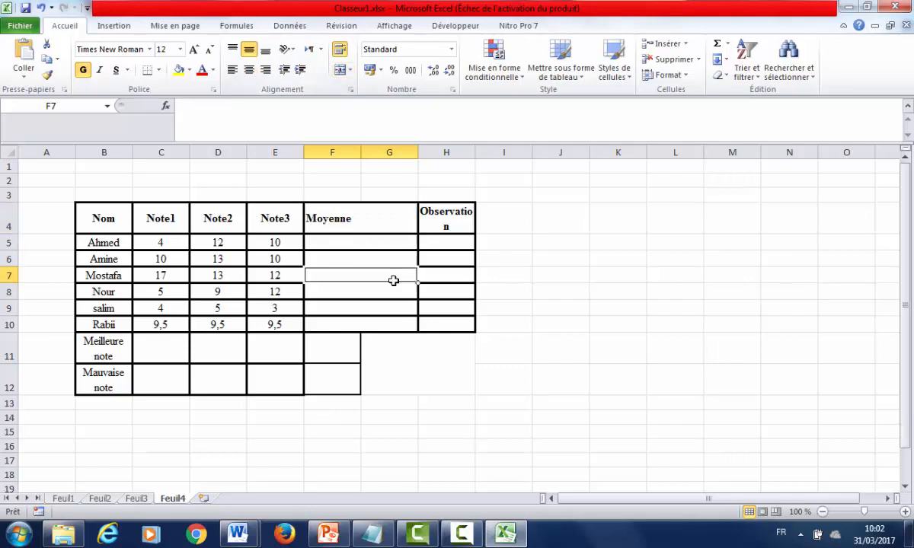
pyautogui.click(444, 226)
pyautogui.moveTo(447, 237); pyautogui.dragTo(401, 225)
# Delete the leftover empty column H beside the notes table
pyautogui.click(438, 153)
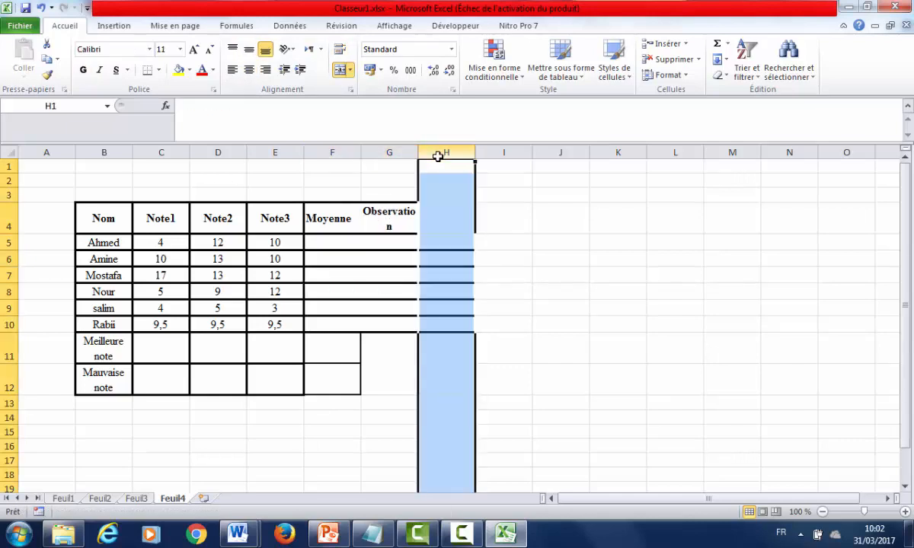
pyautogui.rightClick(438, 155)
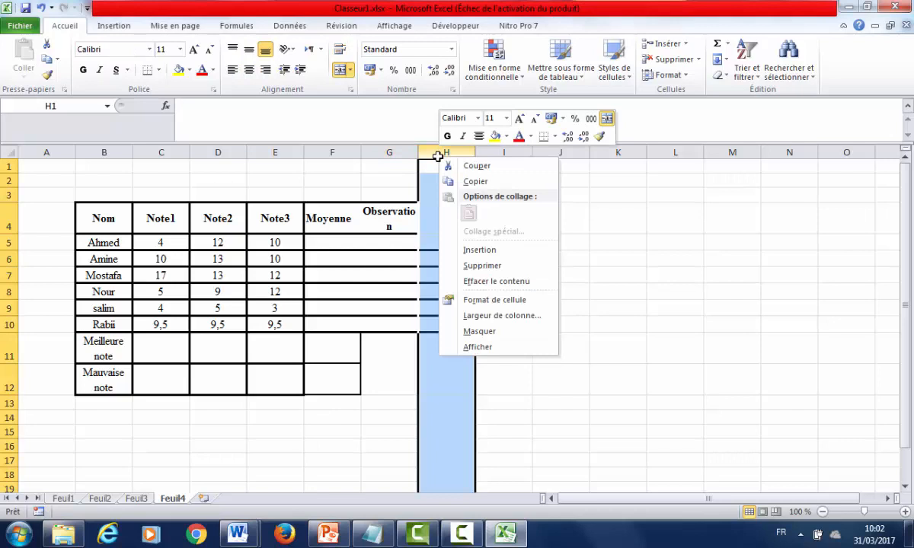
pyautogui.click(482, 265)
pyautogui.click(478, 377)
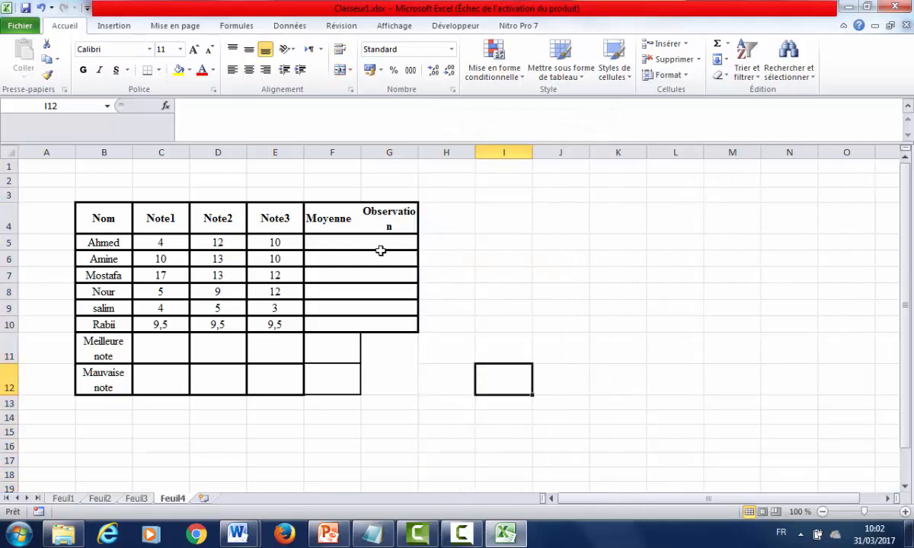
# Unmerge the cells of F4:G10 so that Moyenne and Observation become separate columns
pyautogui.click(365, 221)
pyautogui.moveTo(320, 219); pyautogui.dragTo(379, 324)
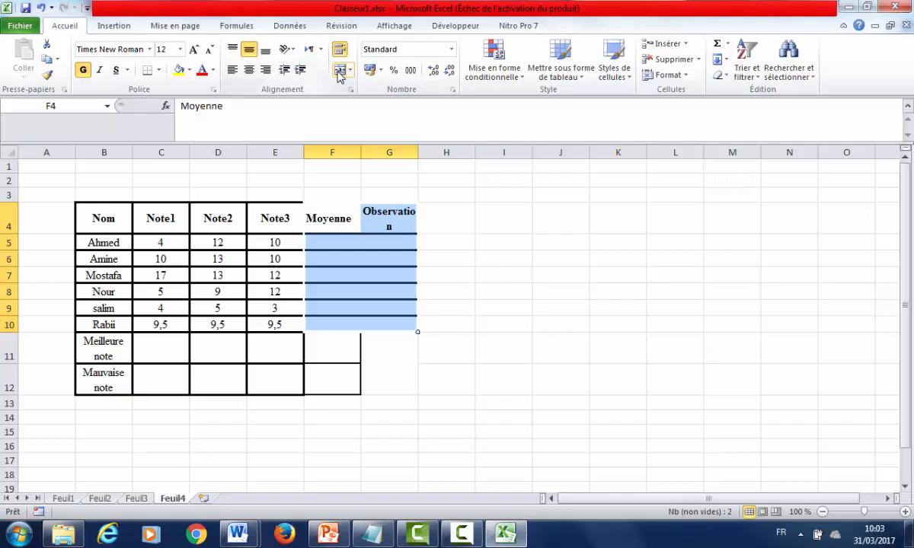
pyautogui.click(449, 343)
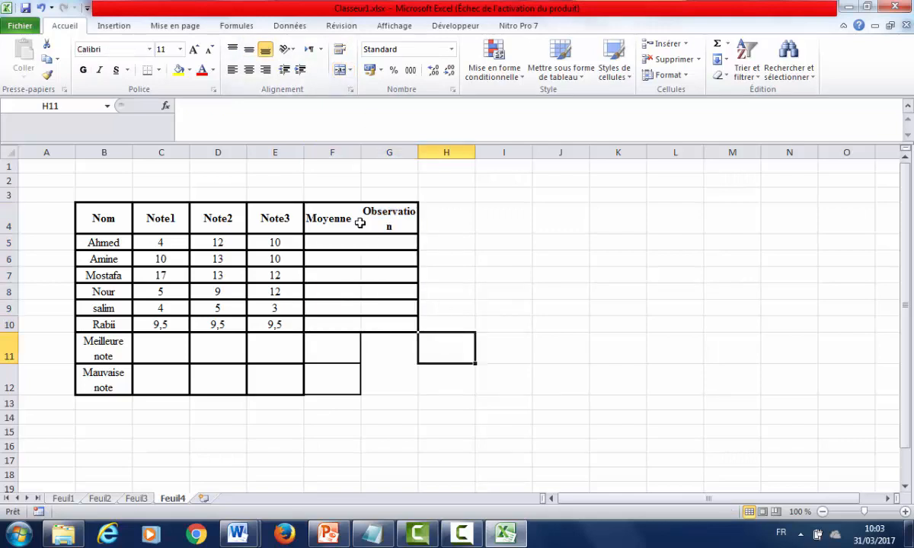
# Apply thin borders on all sides to the Moyenne cells F4:F12 and to the whole table B4:G12
pyautogui.moveTo(336, 222); pyautogui.dragTo(336, 381)
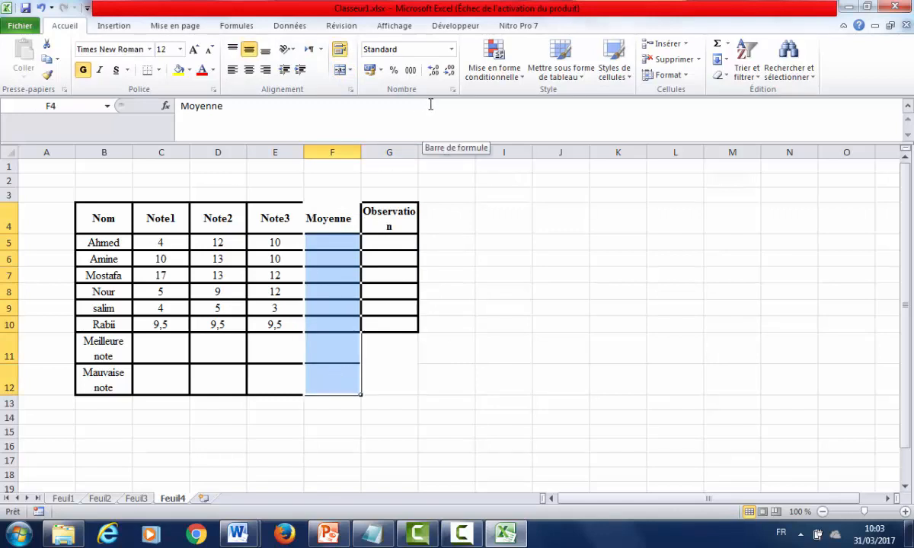
pyautogui.click(158, 70)
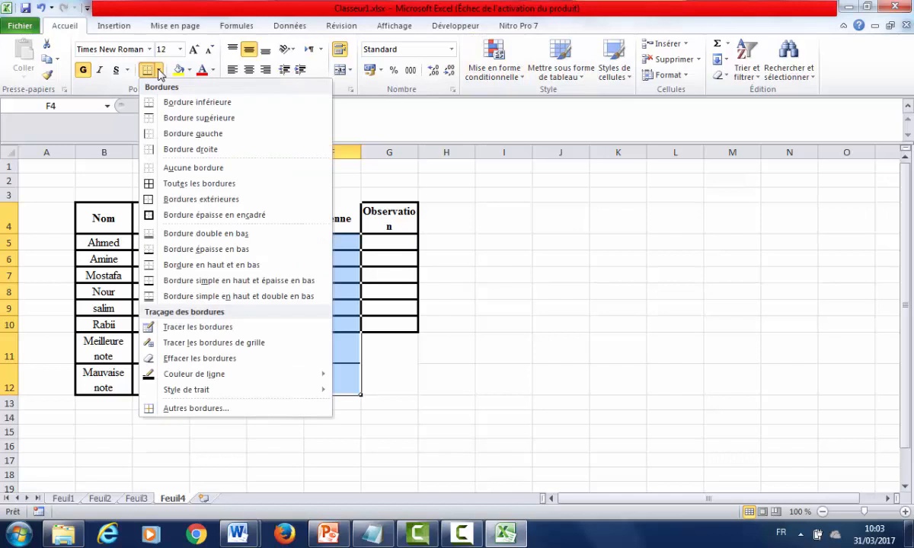
pyautogui.click(145, 182)
pyautogui.click(370, 241)
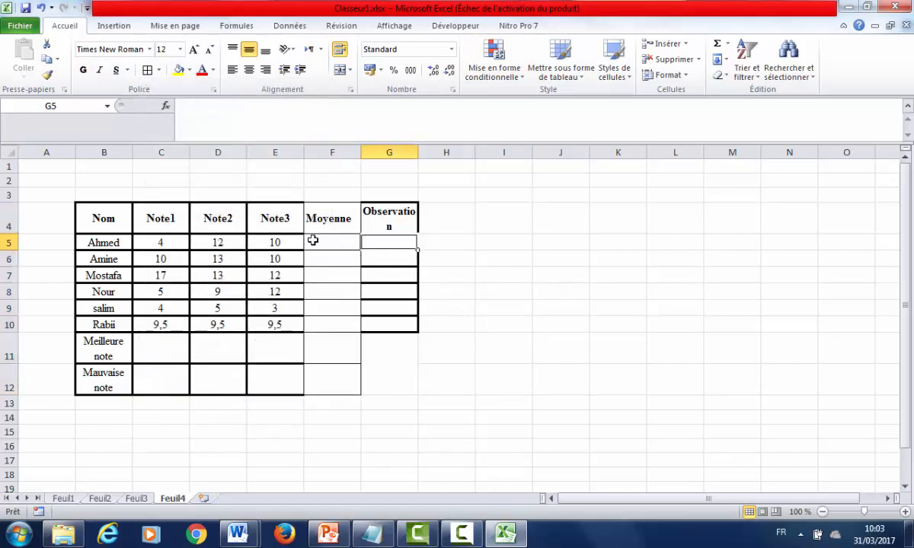
pyautogui.moveTo(103, 222); pyautogui.dragTo(380, 338)
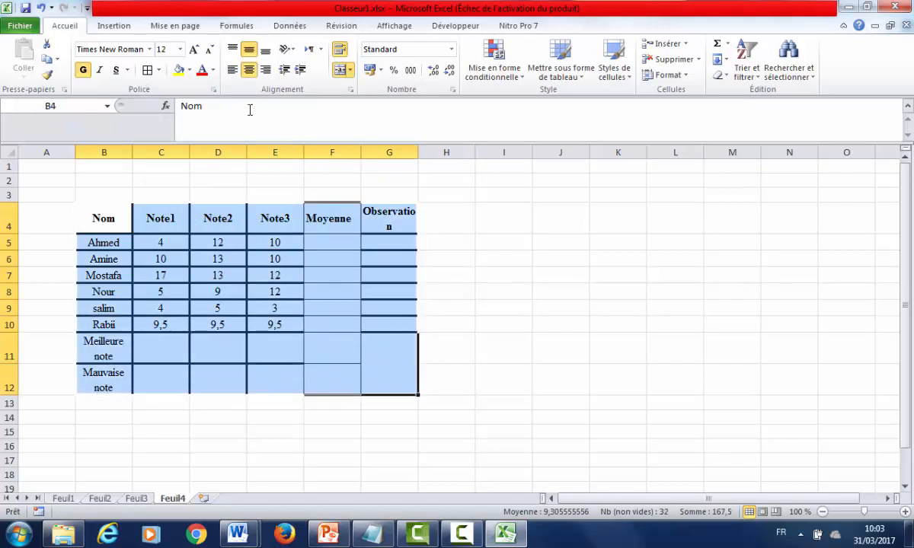
pyautogui.click(146, 70)
pyautogui.click(336, 326)
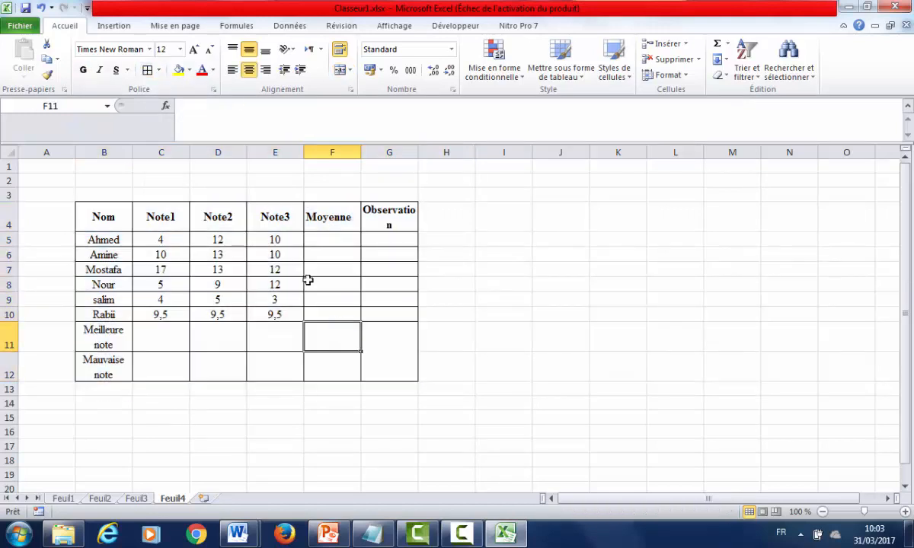
# Enter the title Notes in D2 above the table
pyautogui.click(224, 181)
pyautogui.write('Notes')
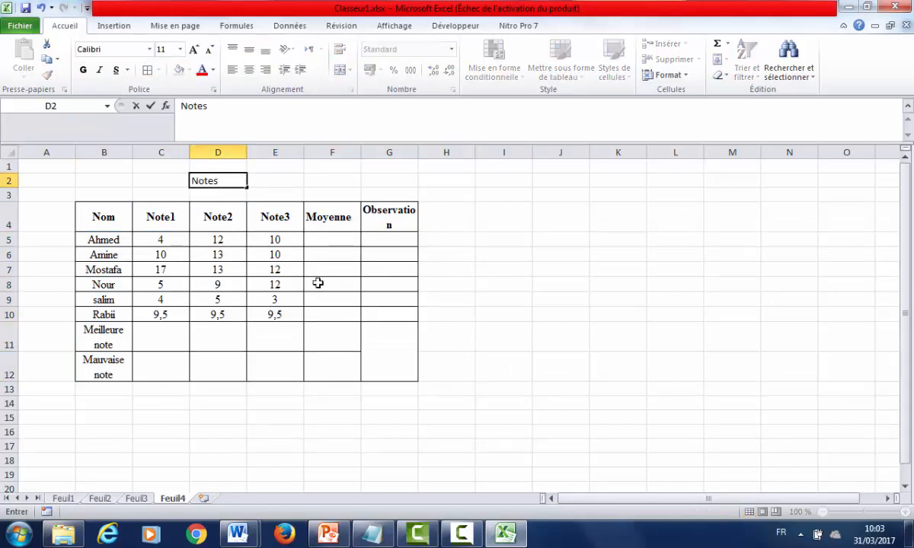
pyautogui.click(366, 325)
# Review the student names, the three note columns and the first student's notes, ending on the empty average cell F5
pyautogui.click(118, 239)
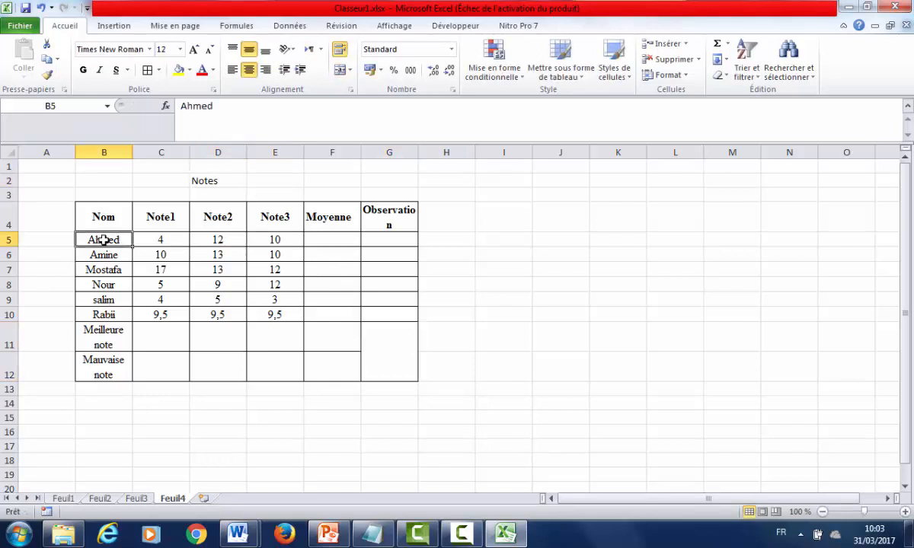
pyautogui.click(111, 315)
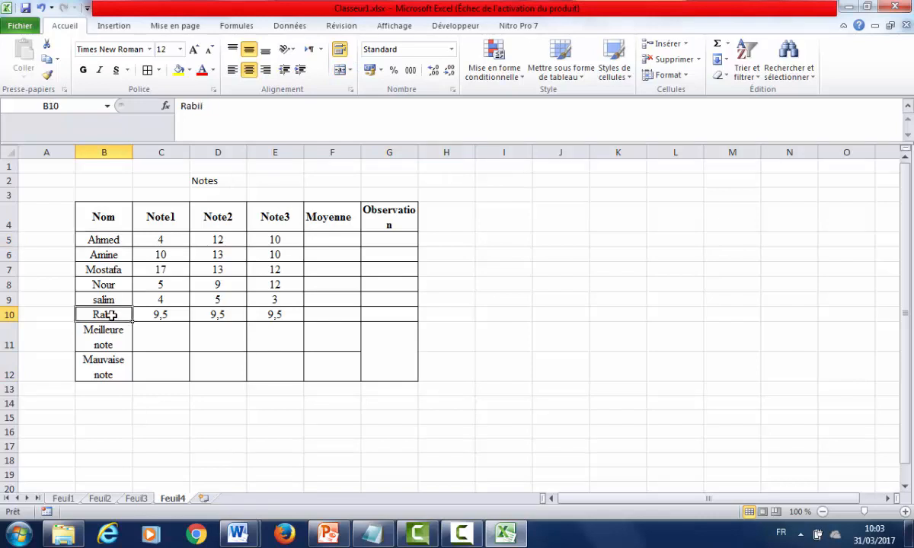
pyautogui.click(177, 217)
pyautogui.click(219, 219)
pyautogui.click(267, 220)
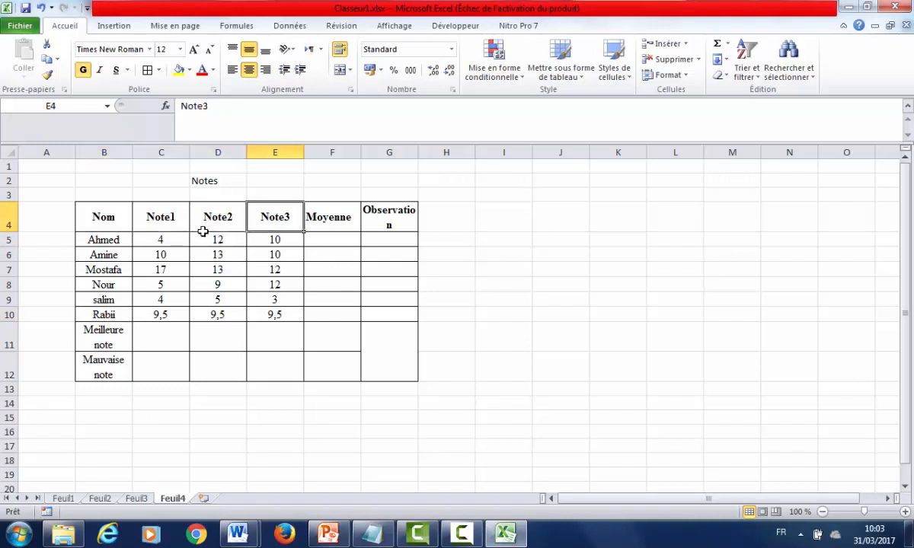
pyautogui.click(164, 219)
pyautogui.click(200, 204)
pyautogui.click(268, 216)
pyautogui.click(156, 238)
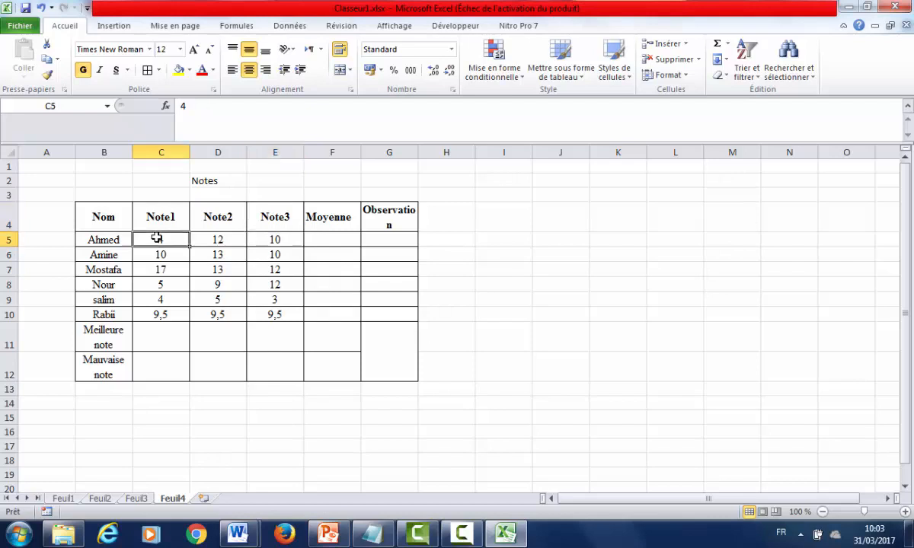
pyautogui.click(208, 242)
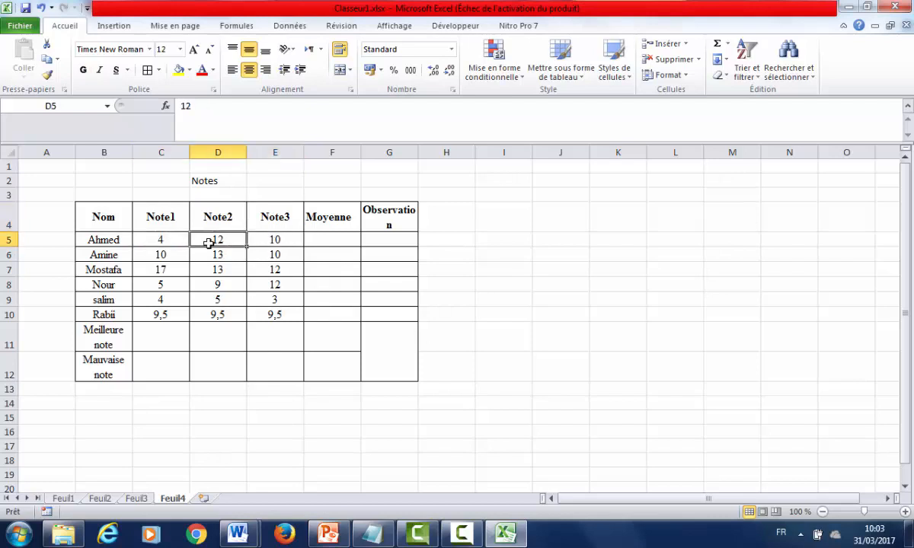
pyautogui.click(272, 240)
pyautogui.click(161, 242)
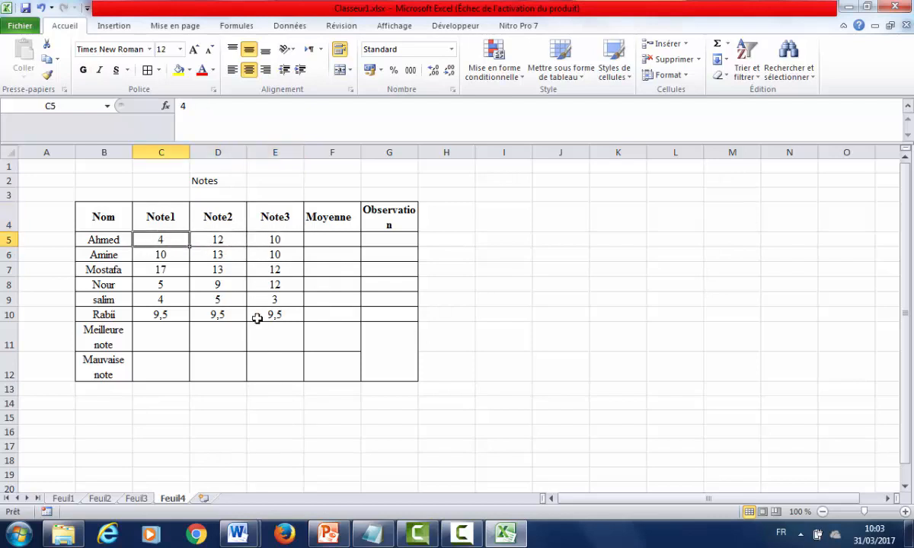
pyautogui.click(342, 236)
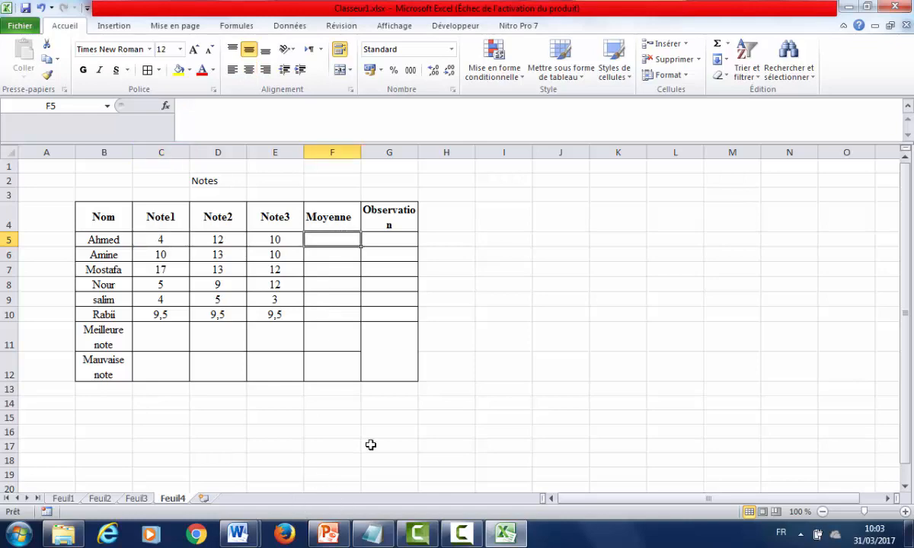
# Switch to the Atelier n°2 Word document and enlarge the text of question 2 to 20 pt
pyautogui.click(238, 535)
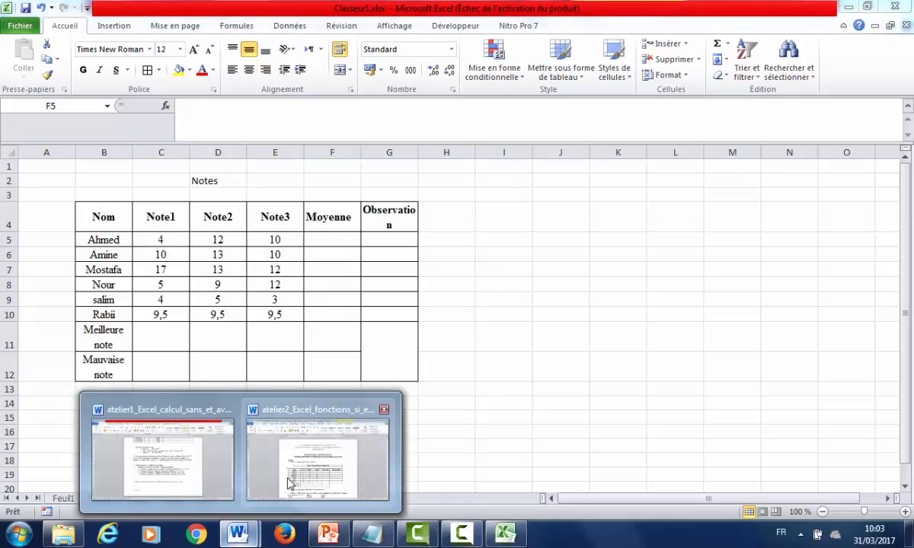
pyautogui.click(272, 454)
pyautogui.click(649, 399)
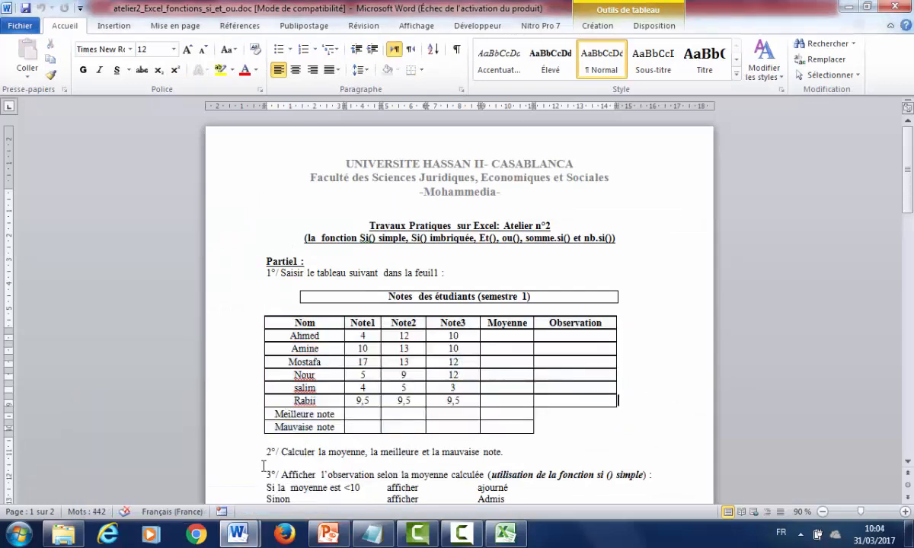
pyautogui.click(225, 452)
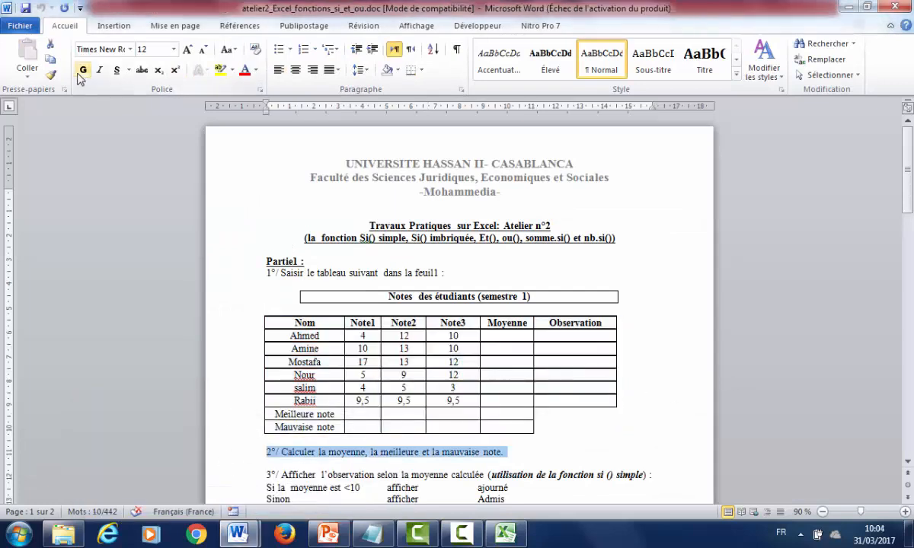
pyautogui.click(188, 50)
pyautogui.click(188, 50)
pyautogui.click(187, 50)
pyautogui.click(187, 50)
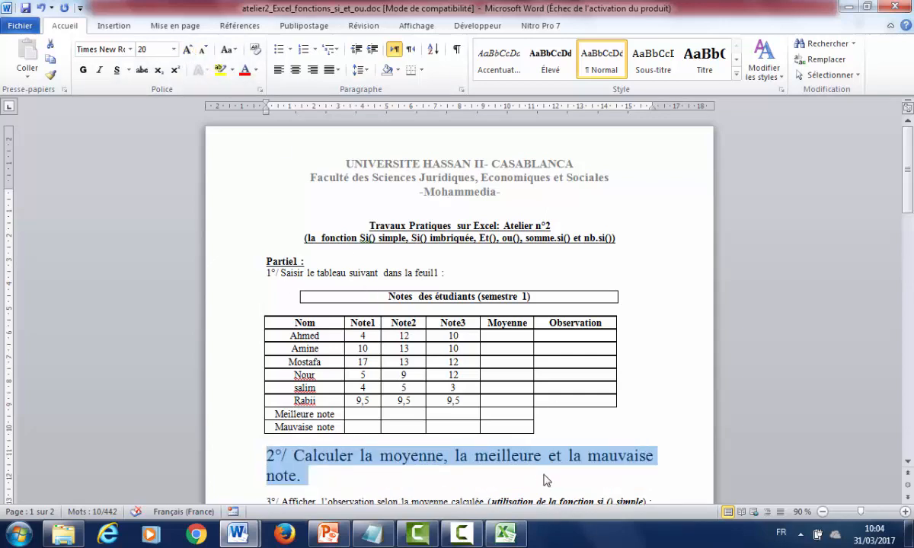
# Enlarge the text of question 1 to match the size of question 2
pyautogui.click(235, 272)
pyautogui.click(188, 51)
pyautogui.click(188, 51)
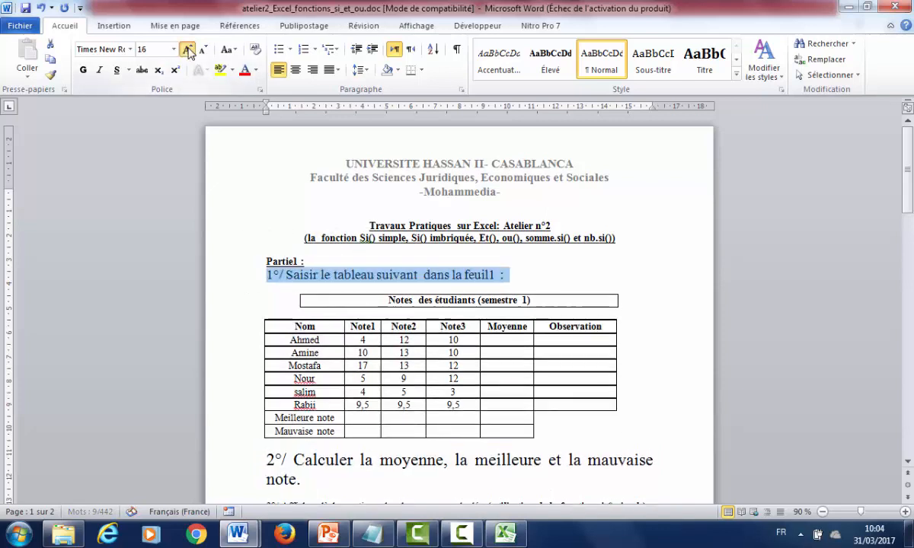
pyautogui.click(187, 51)
pyautogui.click(632, 408)
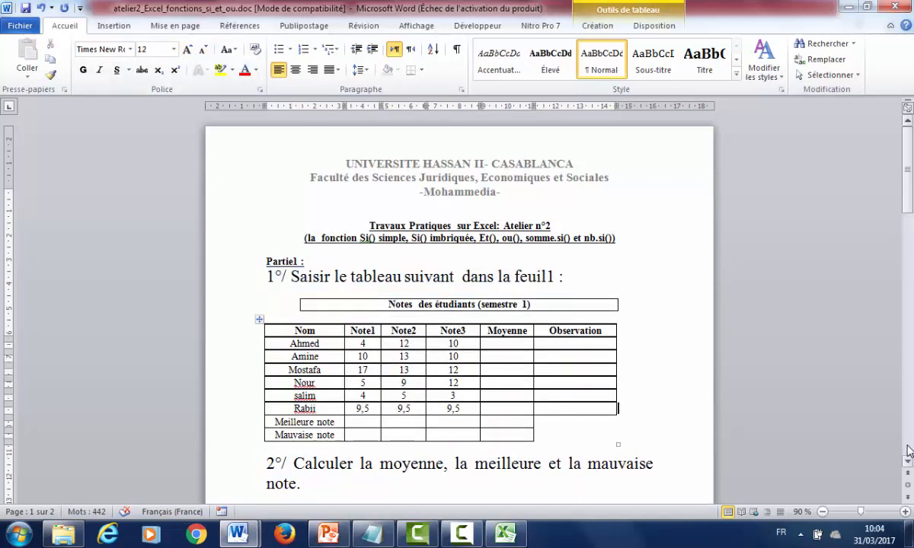
# Insert an extra blank line between question 2 and question 3
pyautogui.click(907, 463)
pyautogui.scroll(-2, 424, 436)
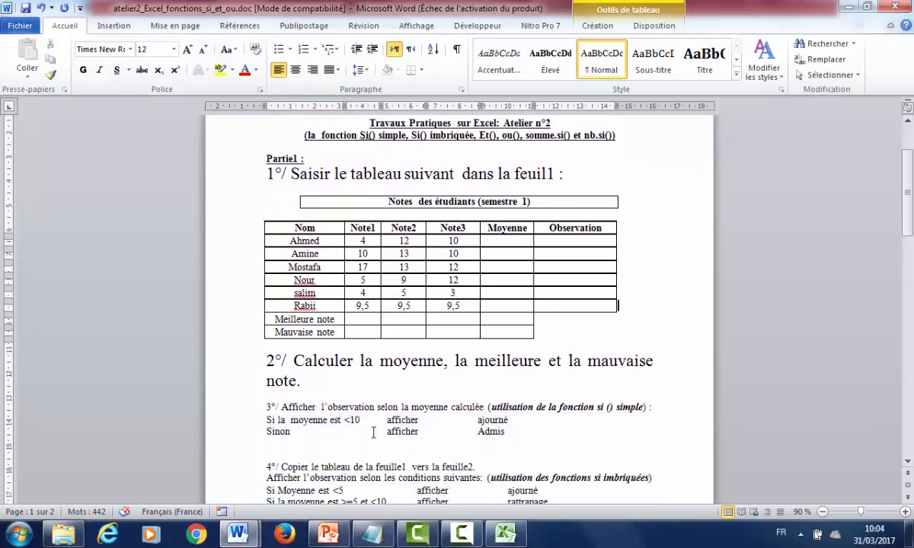
pyautogui.click(339, 391)
pyautogui.press('Return')
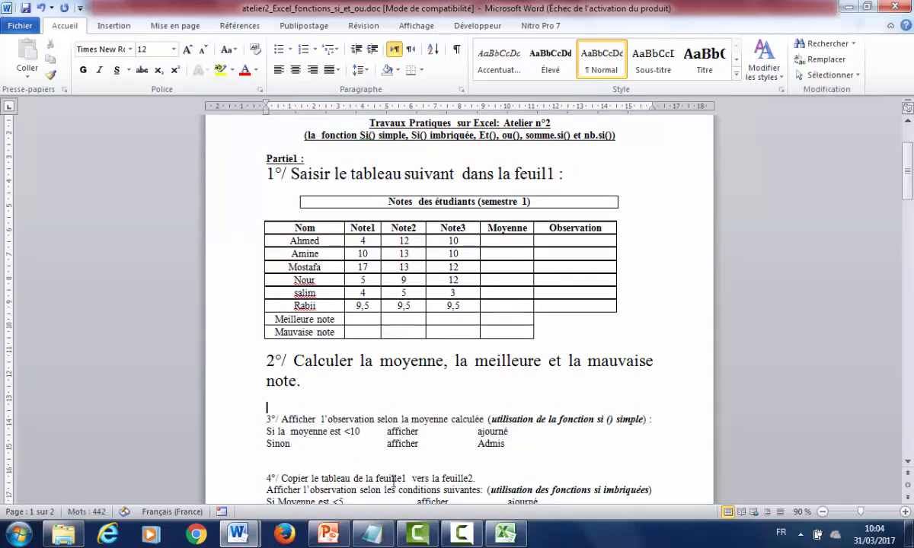
# Switch to solutions_atelier1.txt in Notepad and add a separator line of underscores below the MIN formula
pyautogui.click(373, 534)
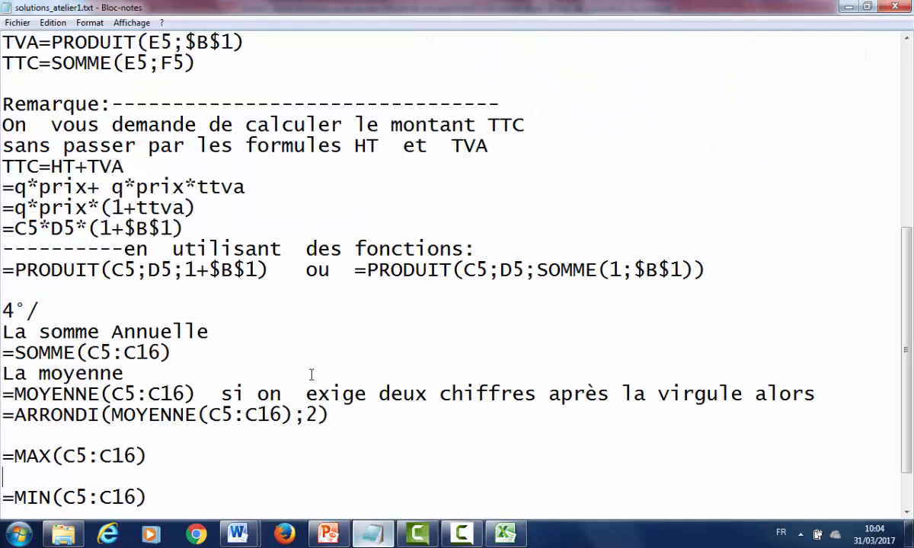
pyautogui.scroll(-1, 908, 351)
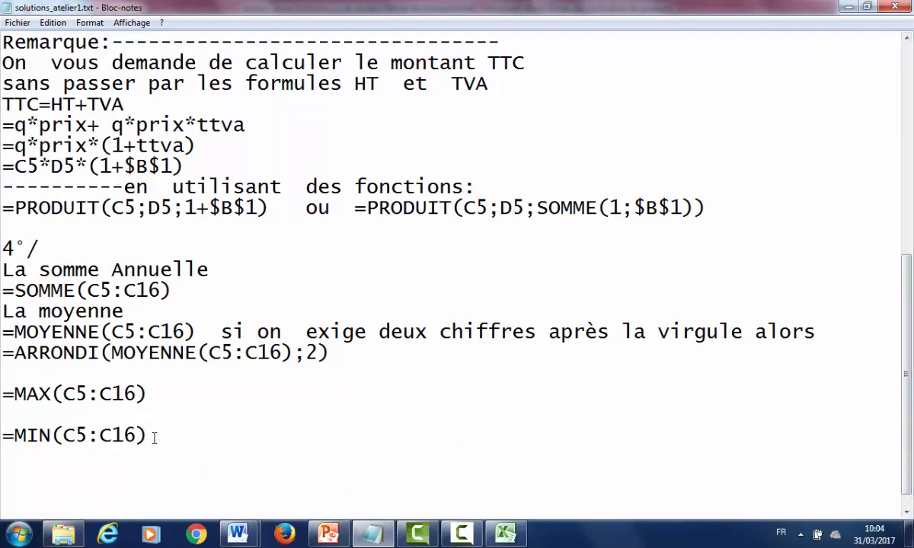
pyautogui.press('Return')
pyautogui.write('_______________________')
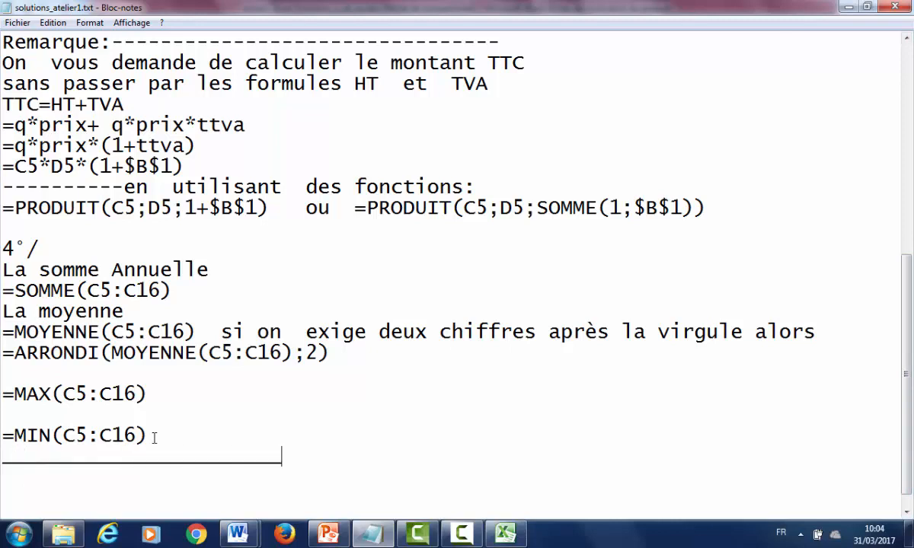
pyautogui.write('_______________')
pyautogui.press('Return')
# Add the heading "Atelier n°2:" below the separator, followed by the line "Moyenne:" and a new empty line
pyautogui.write('Atelier n°2')
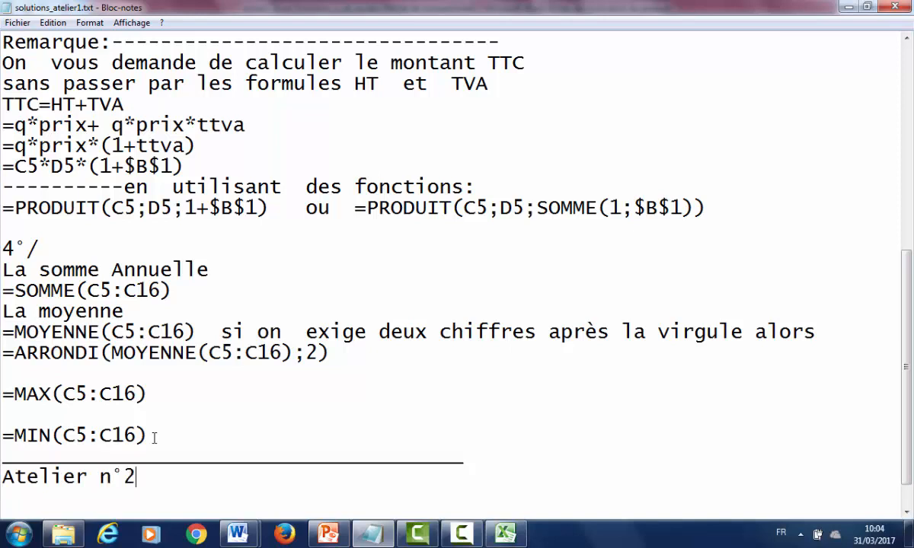
pyautogui.write(':')
pyautogui.press('Return')
pyautogui.write('Moyenne')
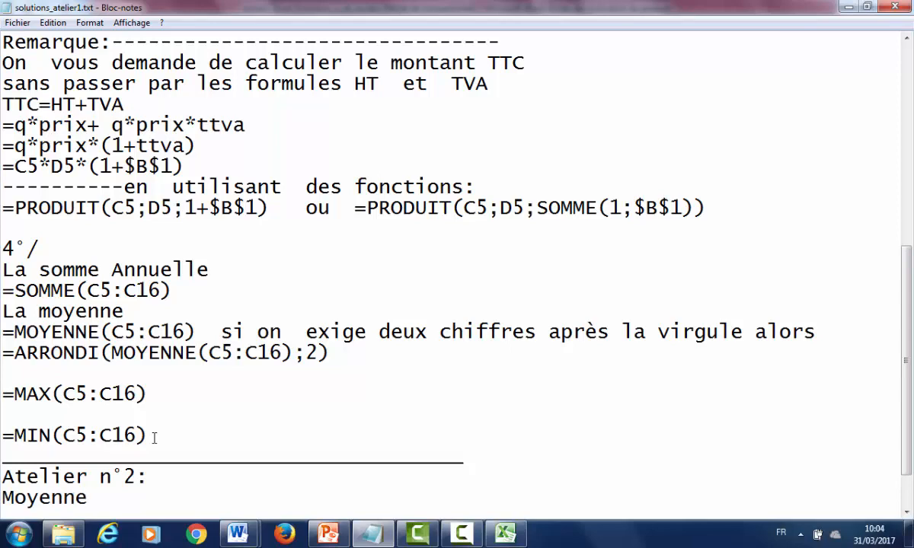
pyautogui.write(':')
pyautogui.press('Return')
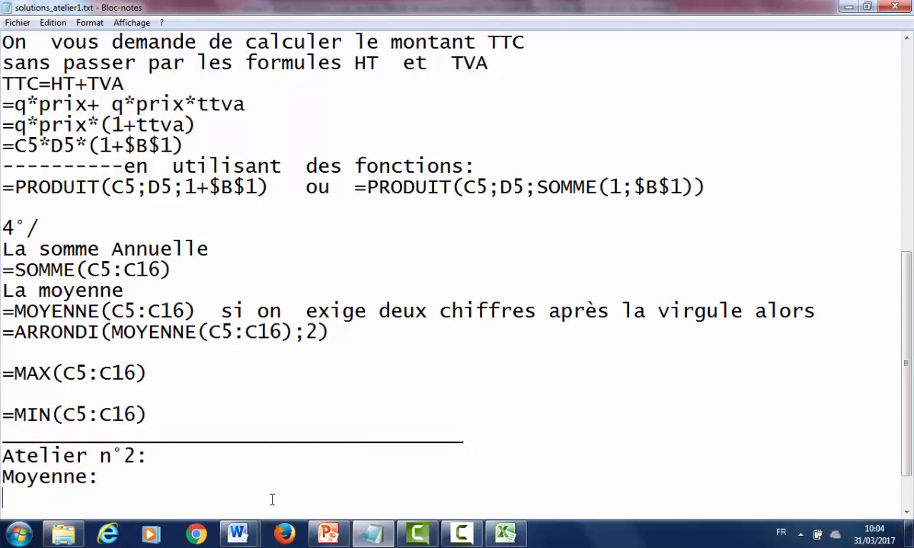
# Switch to the Excel workbook and calculate the first student's average in F5 with =MOYENNE(C5:E5)
pyautogui.click(518, 537)
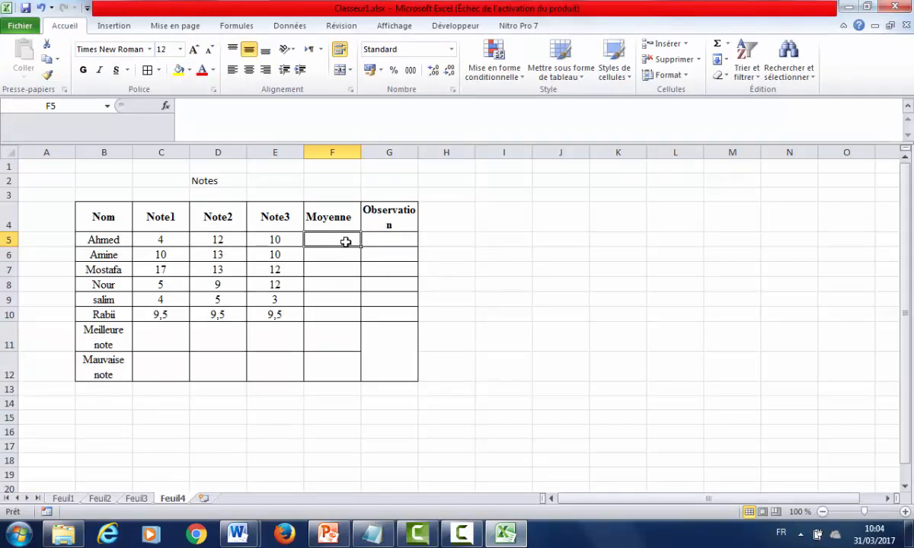
pyautogui.write('=m')
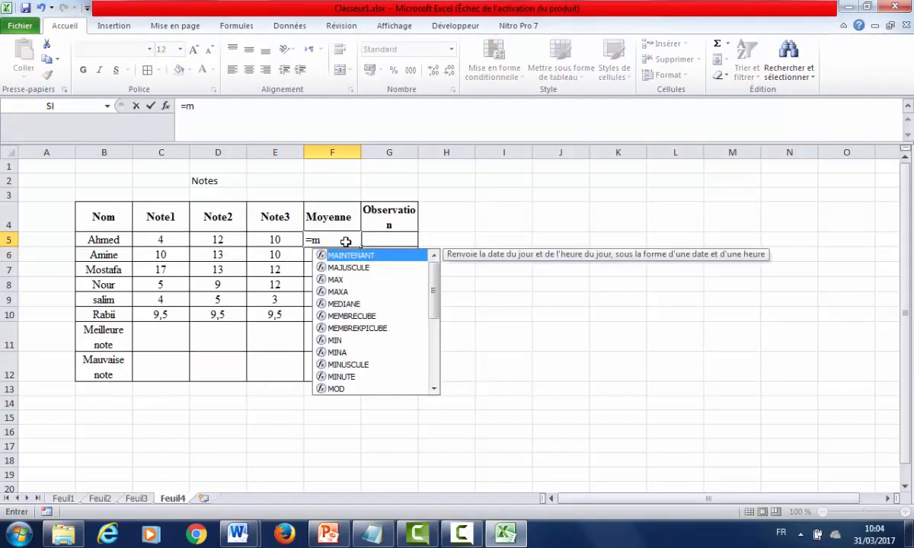
pyautogui.write('oyenn(')
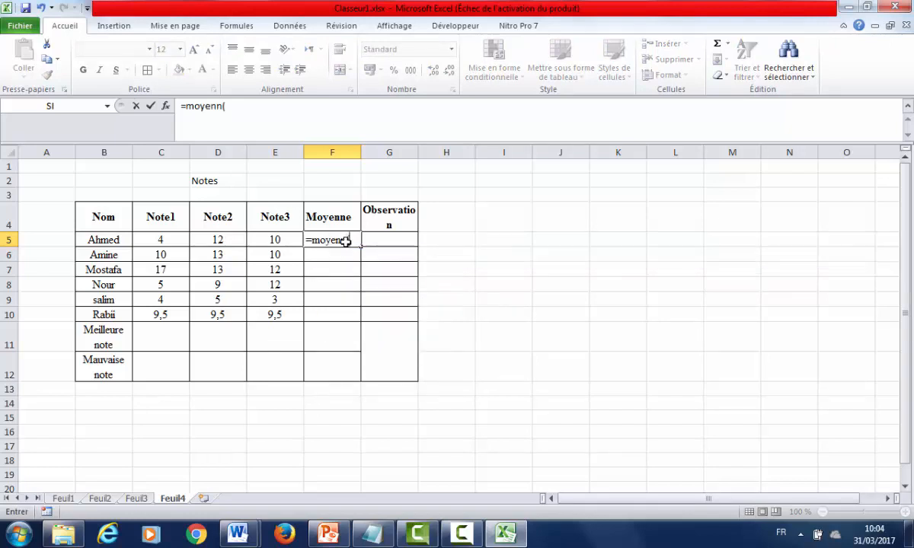
pyautogui.moveTo(162, 230); pyautogui.dragTo(281, 240)
pyautogui.write(')')
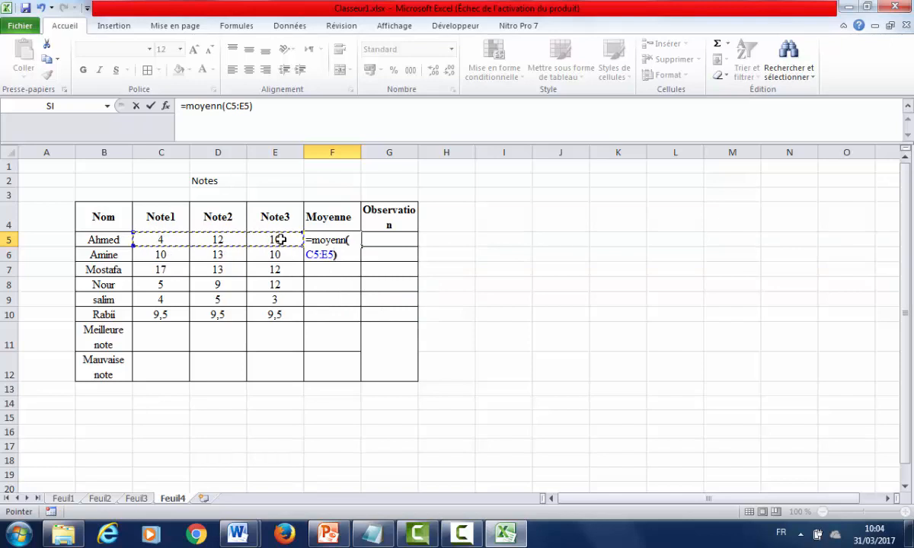
pyautogui.press('Return')
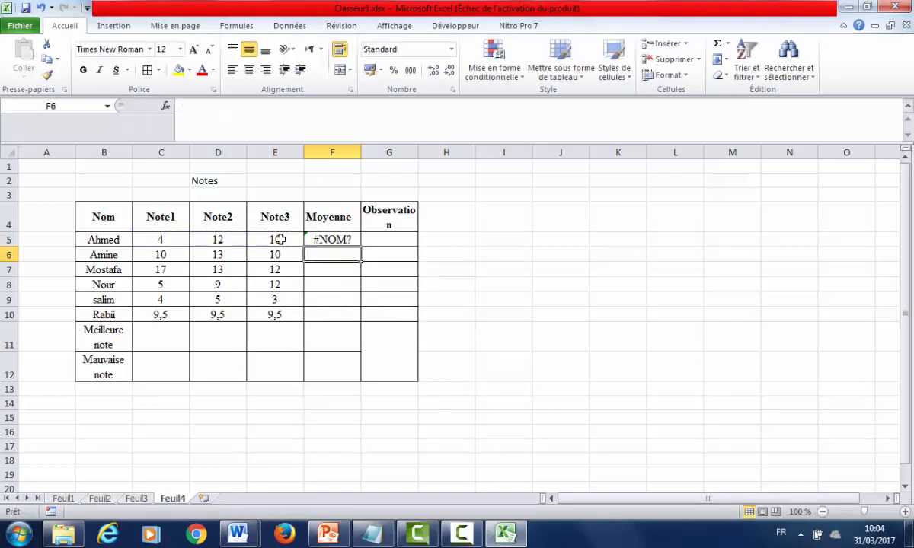
pyautogui.click(339, 236)
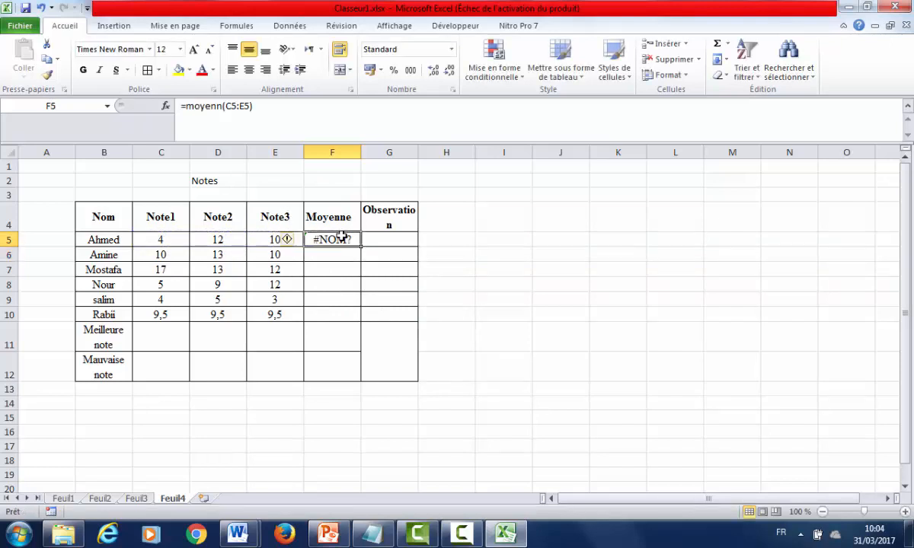
pyautogui.click(220, 105)
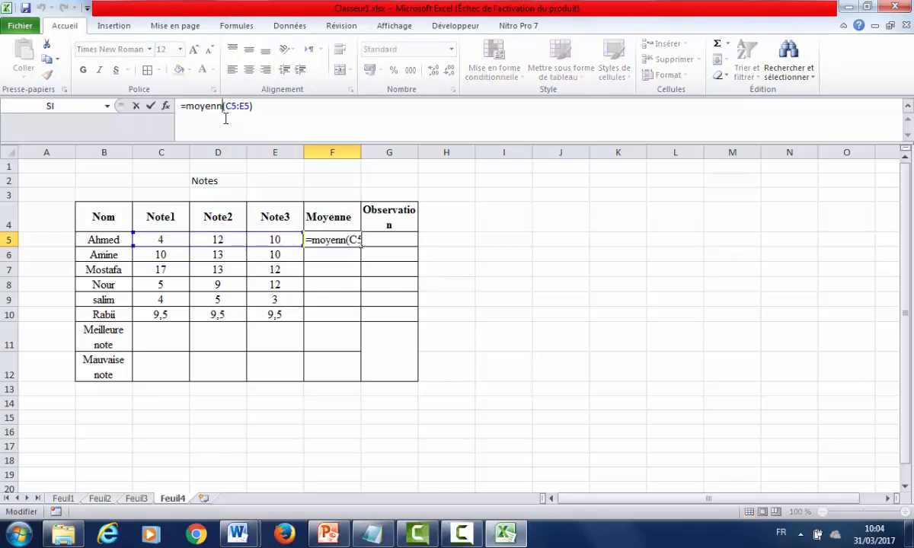
pyautogui.write('e')
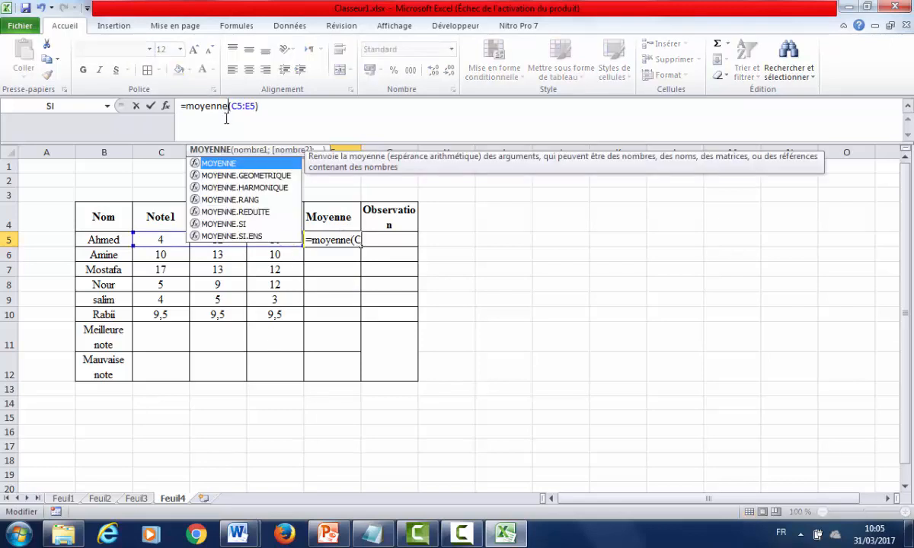
pyautogui.press('Return')
# Round the average in F5 to two decimals by changing its formula to =ARRONDI(MOYENNE(C5:E5);2)
pyautogui.click(354, 242)
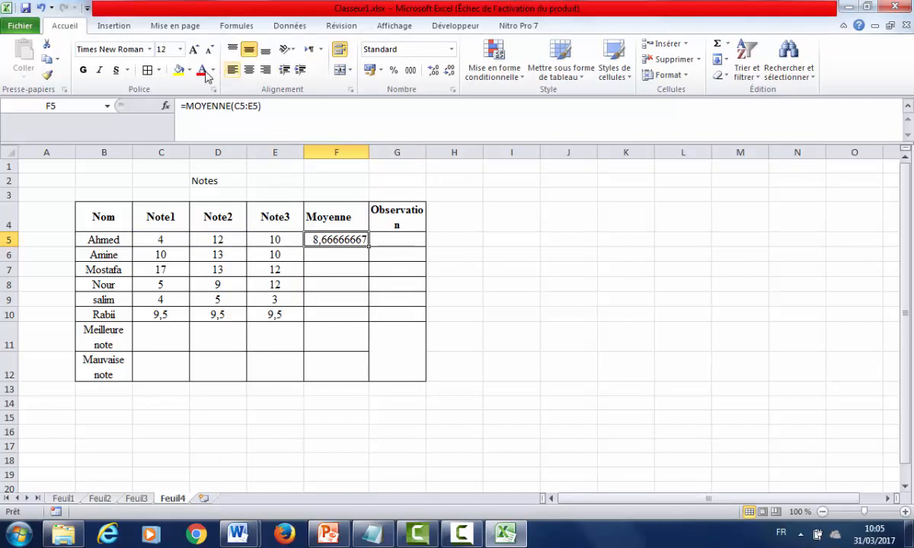
pyautogui.doubleClick(188, 107)
pyautogui.click(188, 107)
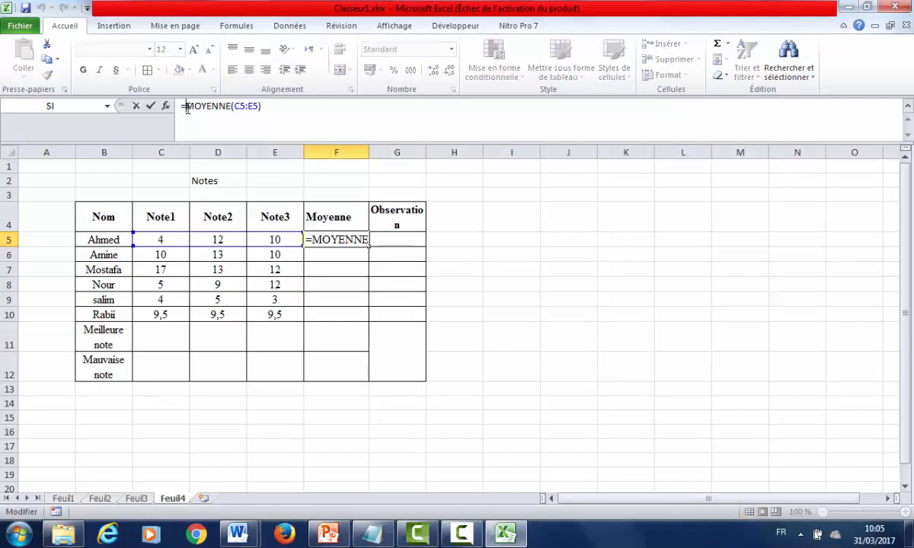
pyautogui.write('Arrondiu')
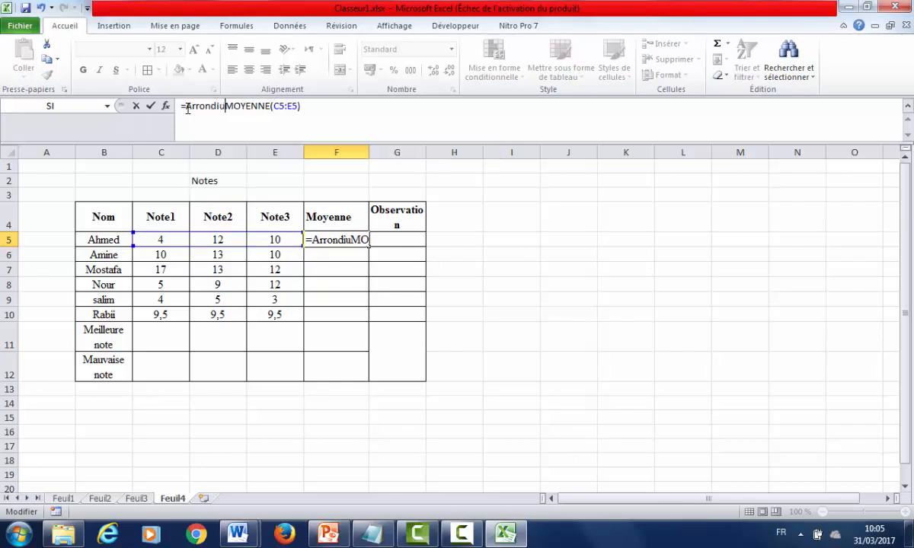
pyautogui.write('(')
pyautogui.press('BackSpace')
pyautogui.press('BackSpace')
pyautogui.press('Delete')
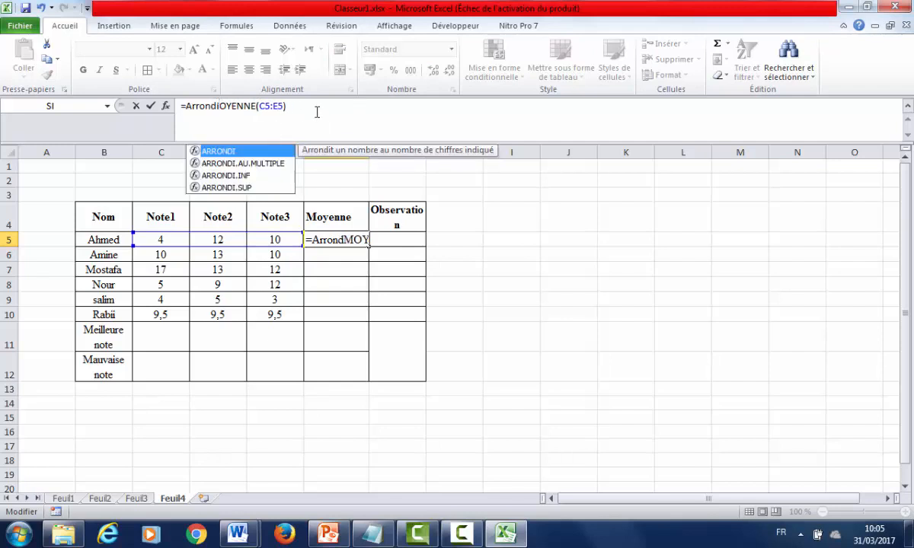
pyautogui.write('(')
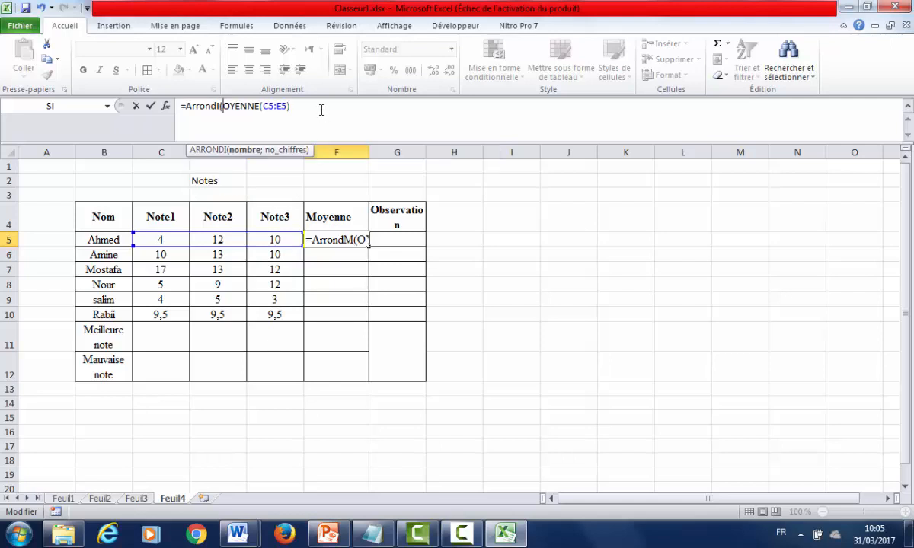
pyautogui.click(230, 106)
pyautogui.write('M')
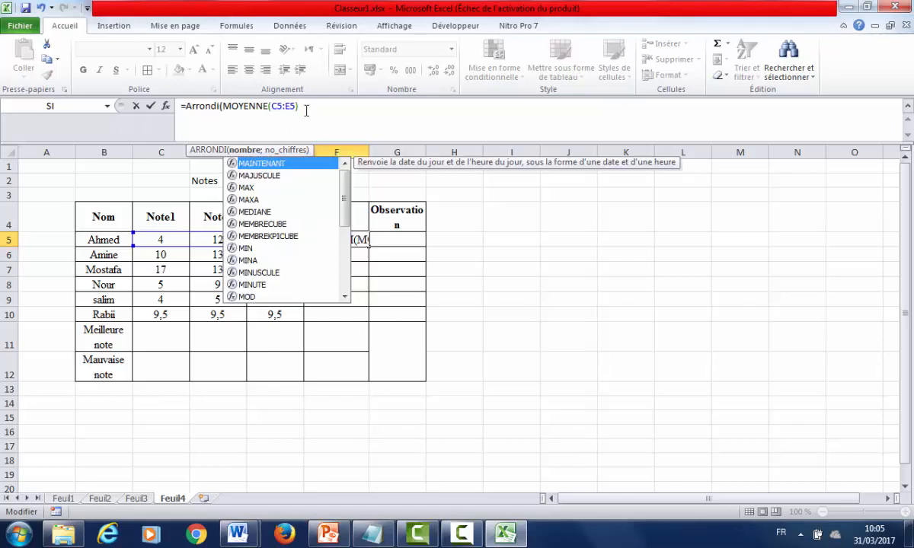
pyautogui.press('Escape')
pyautogui.write(';')
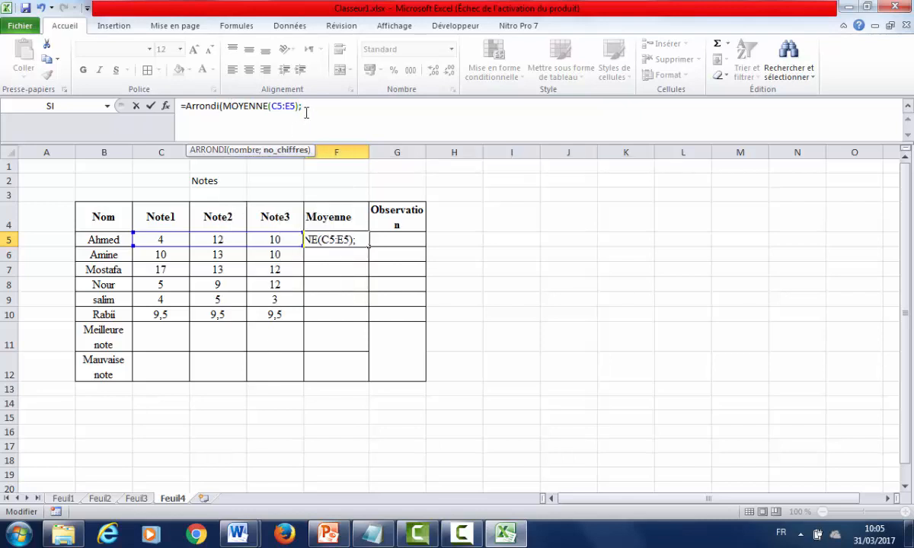
pyautogui.write('2)')
pyautogui.press('Return')
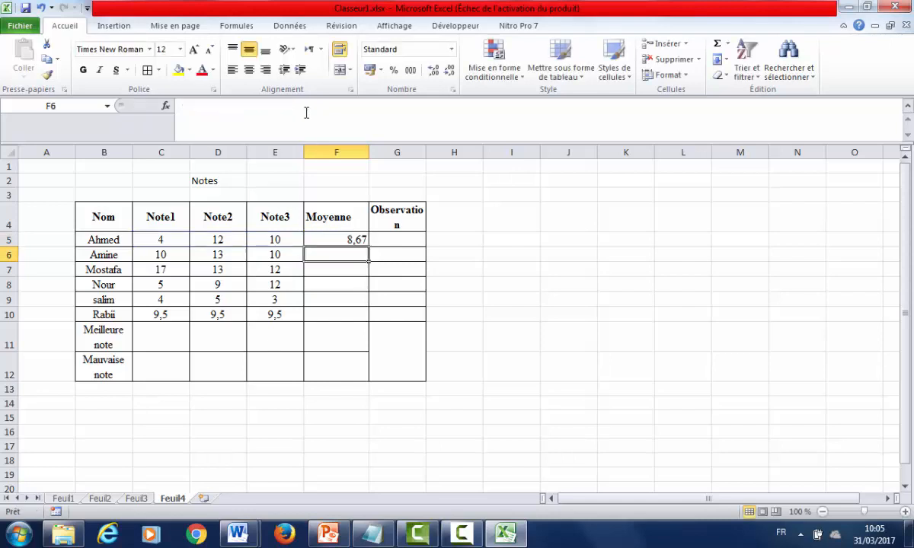
# Copy the rounded average formula from F5 down to F10 and slightly narrow the Observation column
pyautogui.click(355, 240)
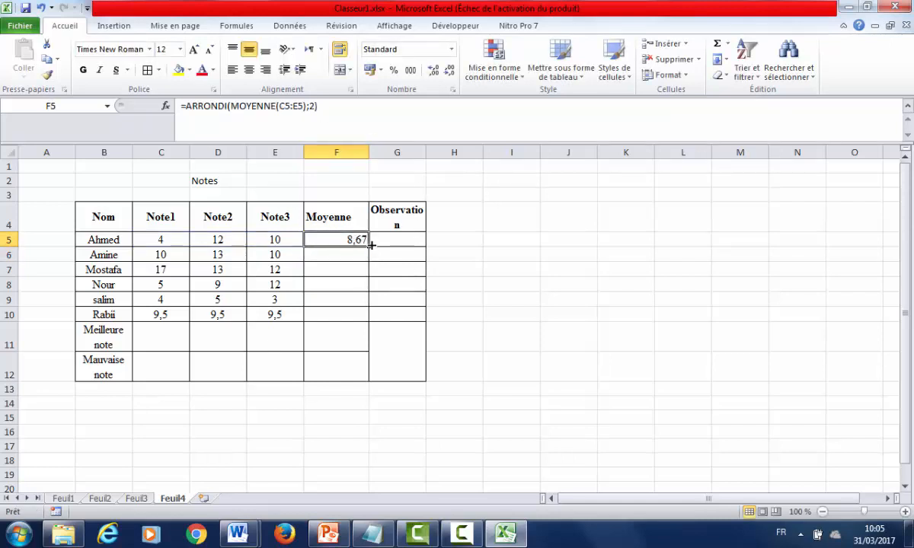
pyautogui.moveTo(368, 247); pyautogui.dragTo(360, 322)
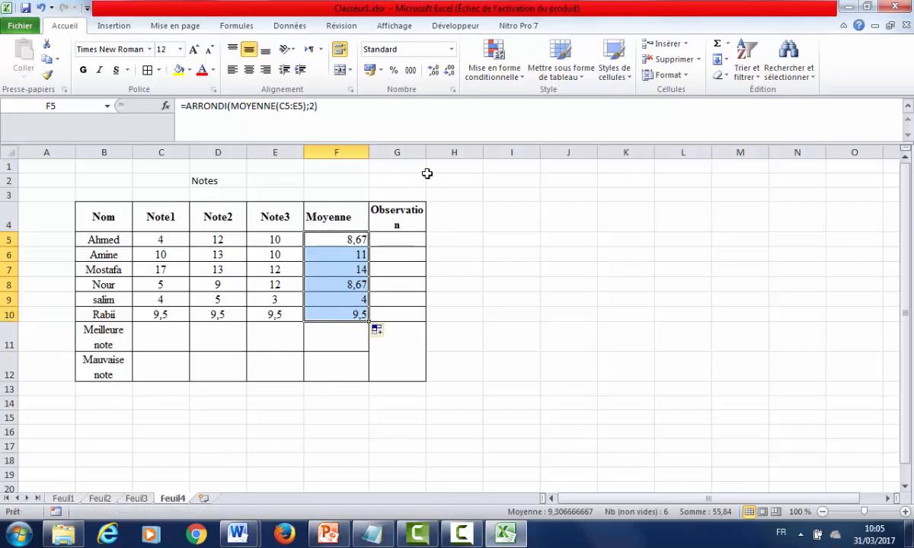
pyautogui.moveTo(429, 146); pyautogui.dragTo(421, 149)
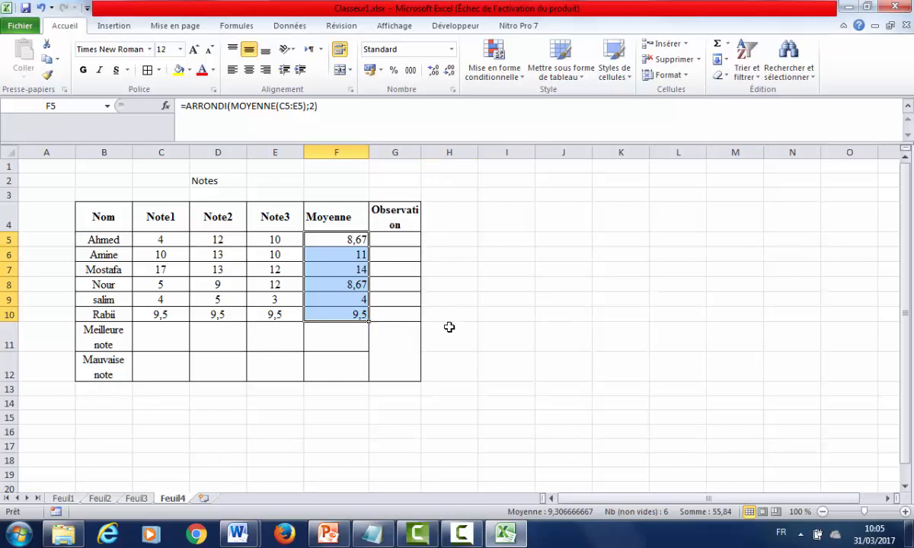
# Copy the formula =ARRONDI(MOYENNE(C5:E5);2) from F5 into the Notepad file on the line below "Moyenne:"
pyautogui.moveTo(335, 103); pyautogui.dragTo(170, 99)
pyautogui.hotkey('ctrl', 'c')
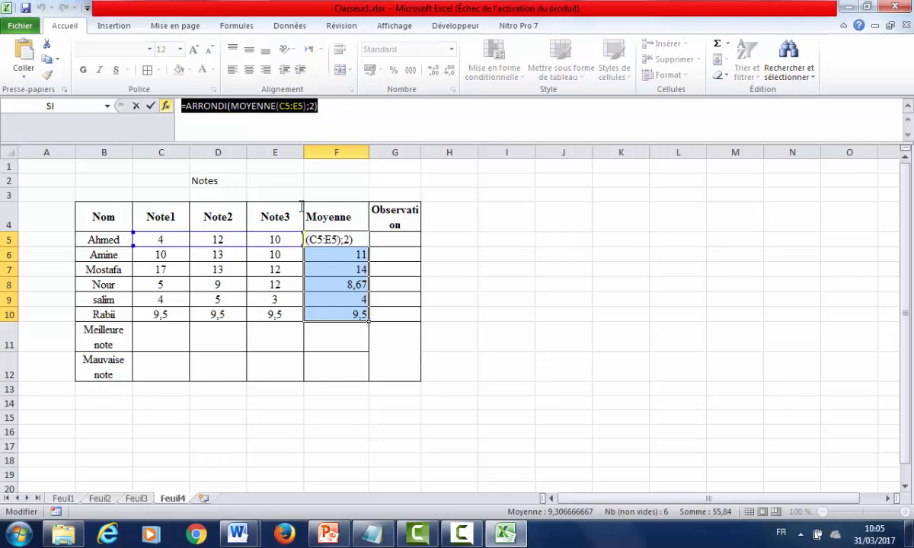
pyautogui.hotkey('alt', 'Tab')
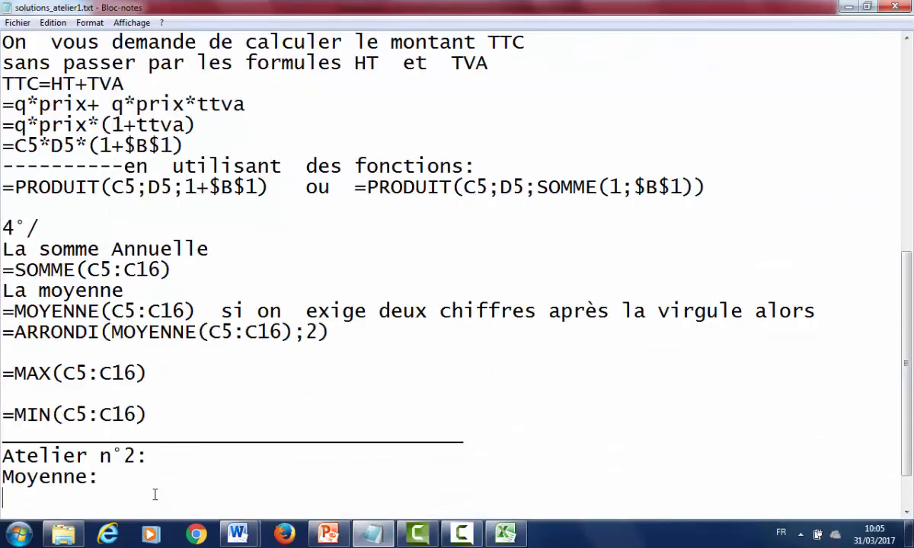
pyautogui.click(126, 474)
pyautogui.press('Return')
pyautogui.hotkey('ctrl', 'v')
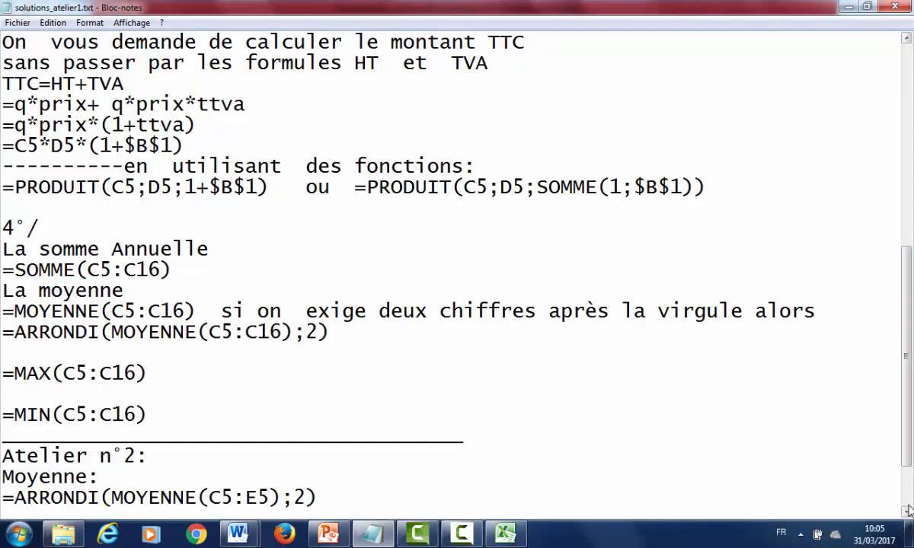
# Below the ARRONDI formula of Atelier n°2, add the lines "meilleure note", "=MAX" and "Mauvaise Note"
pyautogui.scroll(-2, 908, 510)
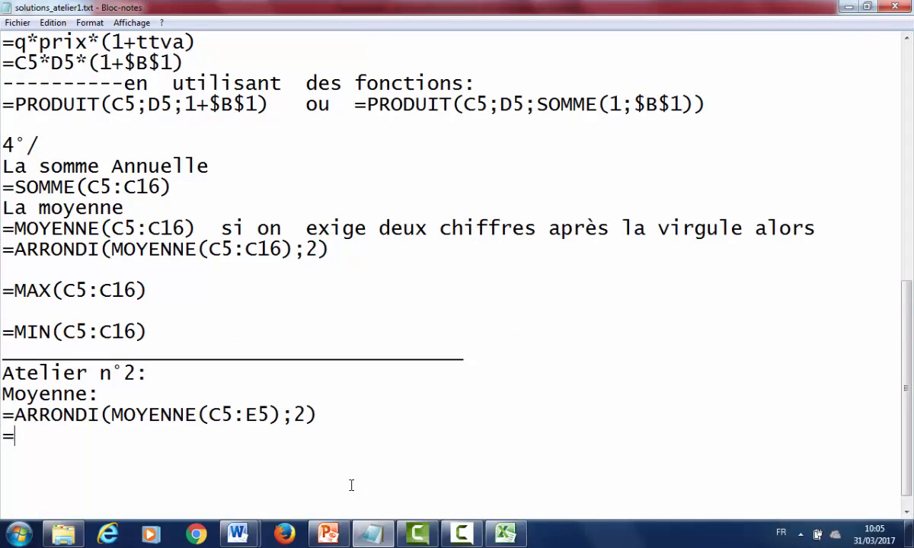
pyautogui.write('MAX')
pyautogui.click(398, 422)
pyautogui.press('Return')
pyautogui.write('meilleure  note')
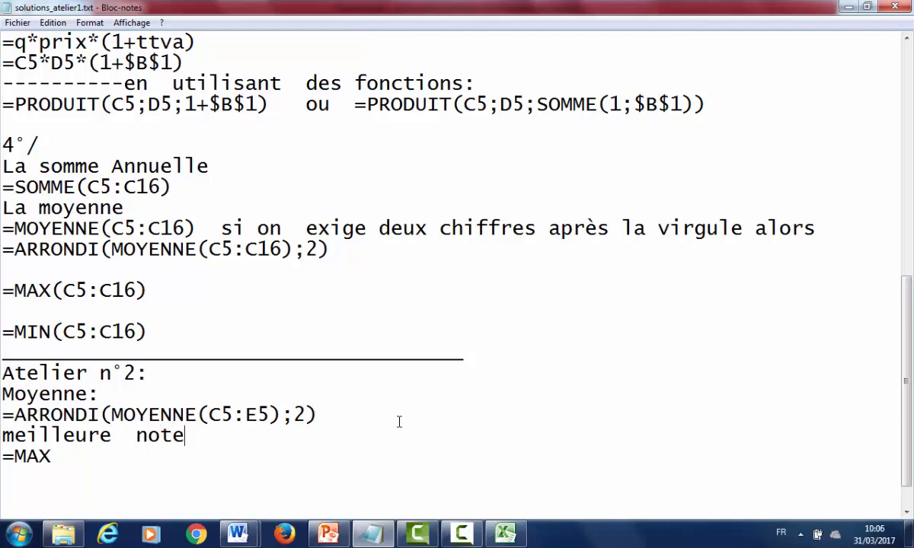
pyautogui.hotkey('ctrl', 'shift', 'Left')
pyautogui.click(225, 474)
pyautogui.write('Mauvaise Note')
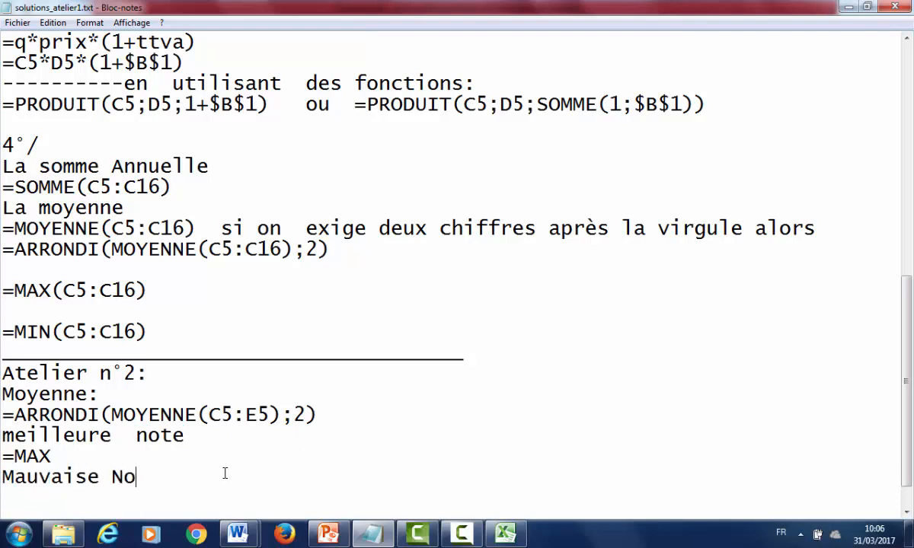
# Check the notes range in the Excel table and complete the best-note formula in Notepad as =MAX(C5:C10)
pyautogui.click(160, 450)
pyautogui.write('(')
pyautogui.moveTo(211, 415); pyautogui.dragTo(245, 415)
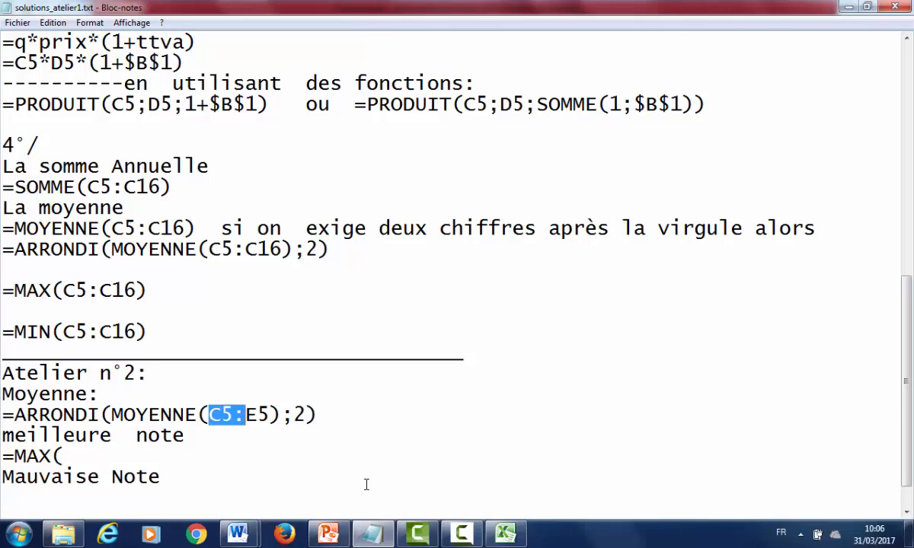
pyautogui.click(495, 533)
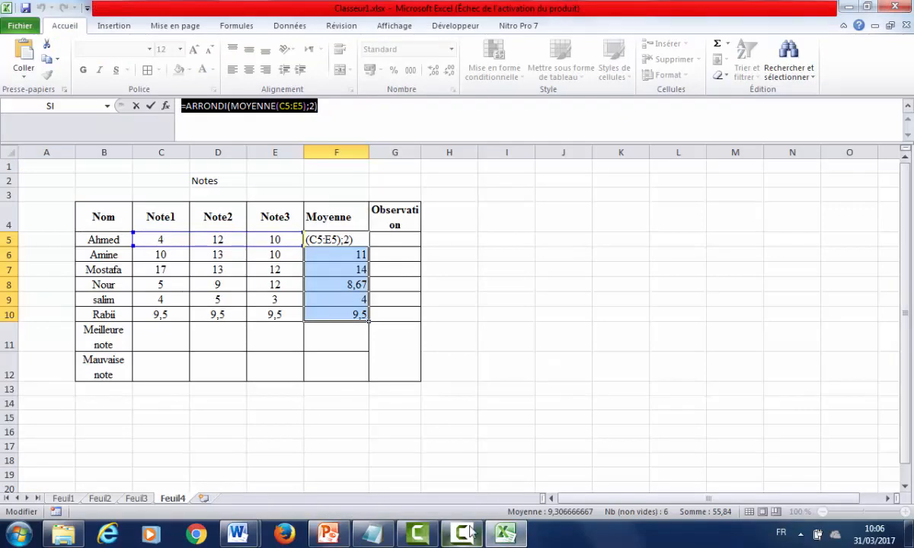
pyautogui.click(373, 537)
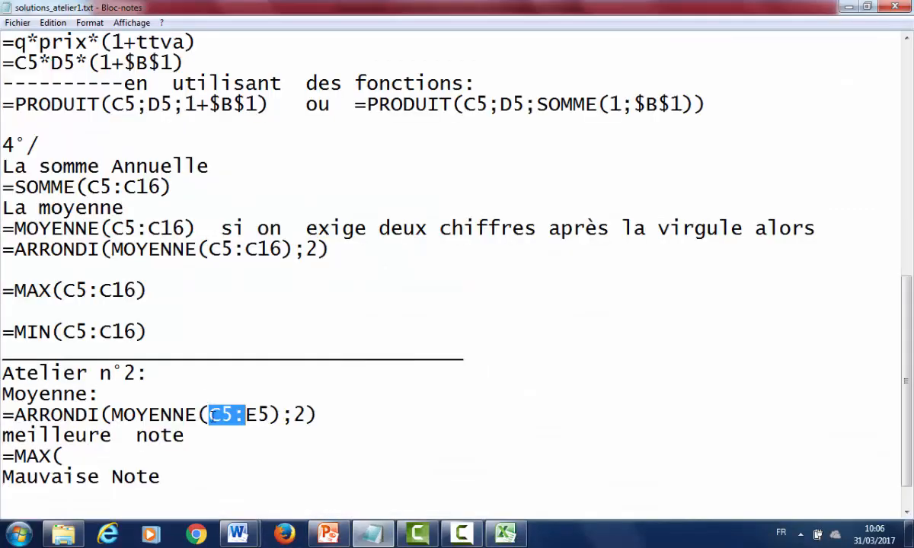
pyautogui.click(118, 465)
pyautogui.write('C5:C10')
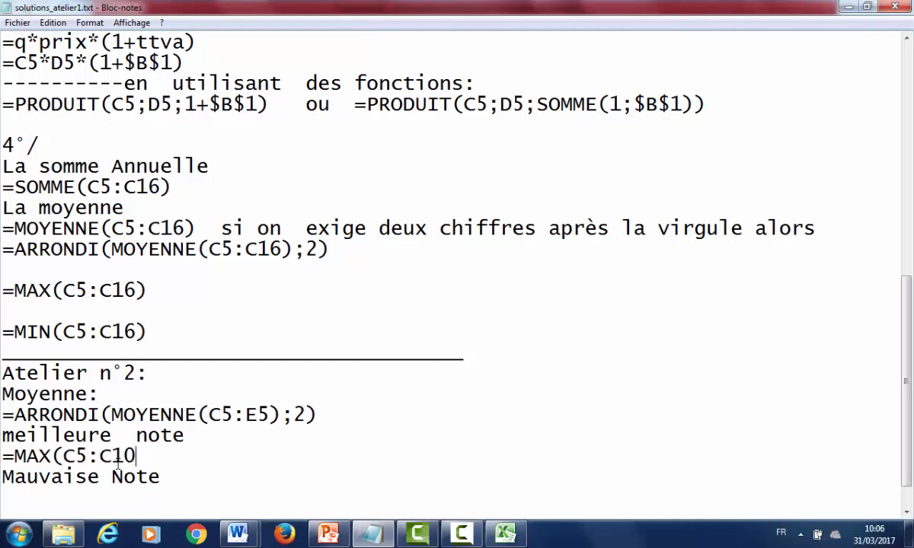
pyautogui.write(')')
# Duplicate the MAX formula below "Mauvaise Note" and change the copy to =MIN(C5:C10)
pyautogui.hotkey('shift', 'Left')
pyautogui.hotkey('shift', 'Left')
pyautogui.moveTo(116, 455); pyautogui.dragTo(4, 456)
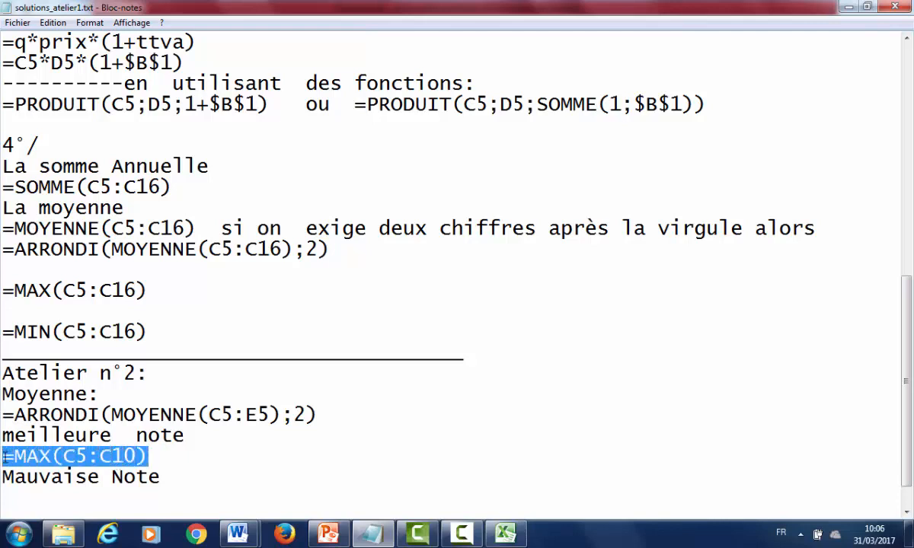
pyautogui.hotkey('ctrl', 'c')
pyautogui.click(11, 500)
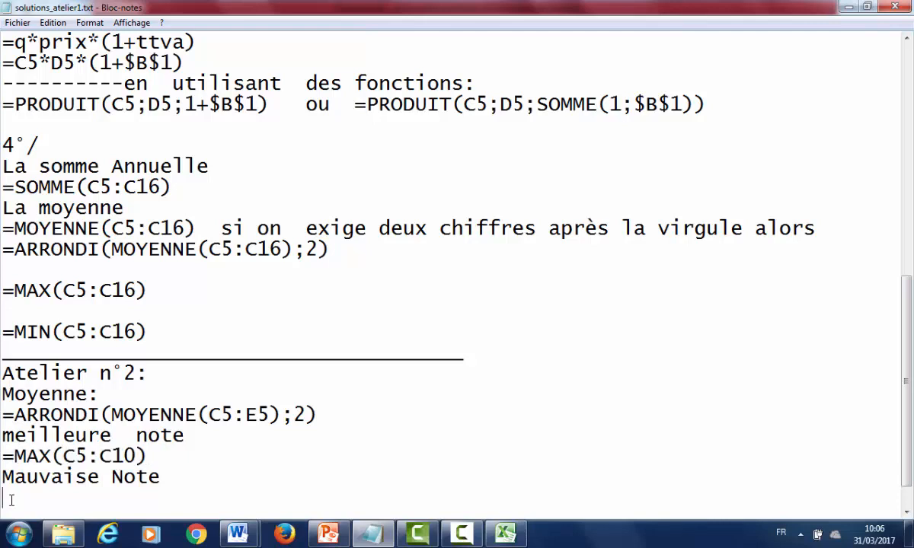
pyautogui.hotkey('ctrl', 'v')
pyautogui.click(25, 497)
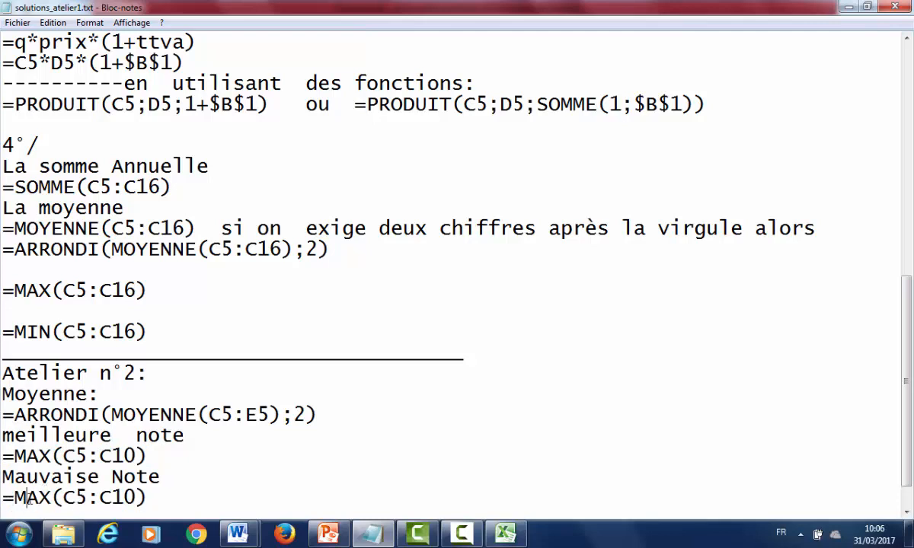
pyautogui.write('IN')
pyautogui.press('Delete')
pyautogui.press('Delete')
# Leave blank space below the MIN formula and switch to the Word document atelier2_Excel_fonctions_si_et_ou.doc
pyautogui.click(906, 516)
pyautogui.click(906, 516)
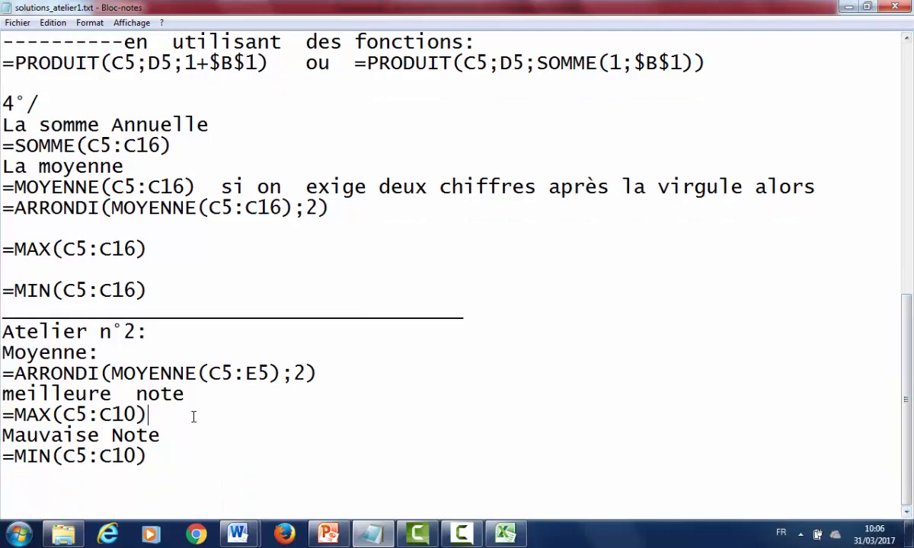
pyautogui.click(133, 487)
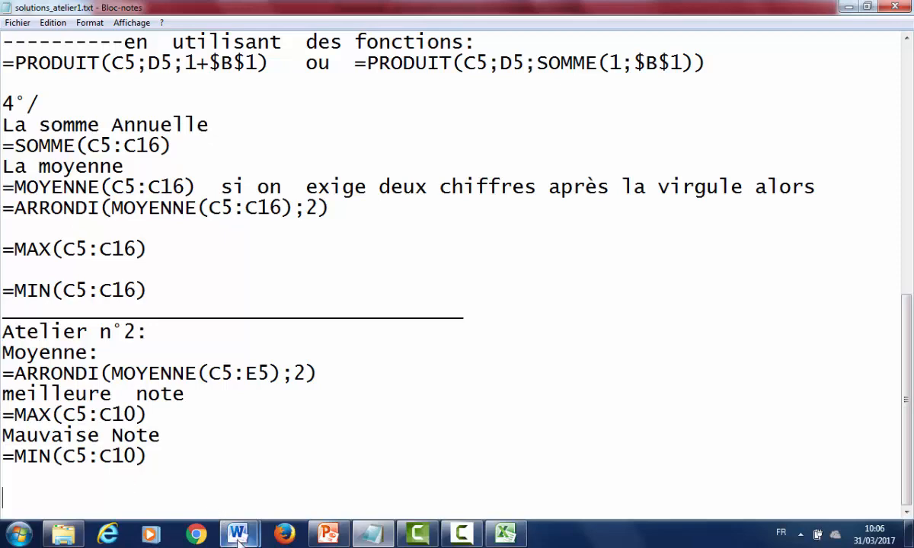
pyautogui.moveTo(238, 533)
pyautogui.click(303, 494)
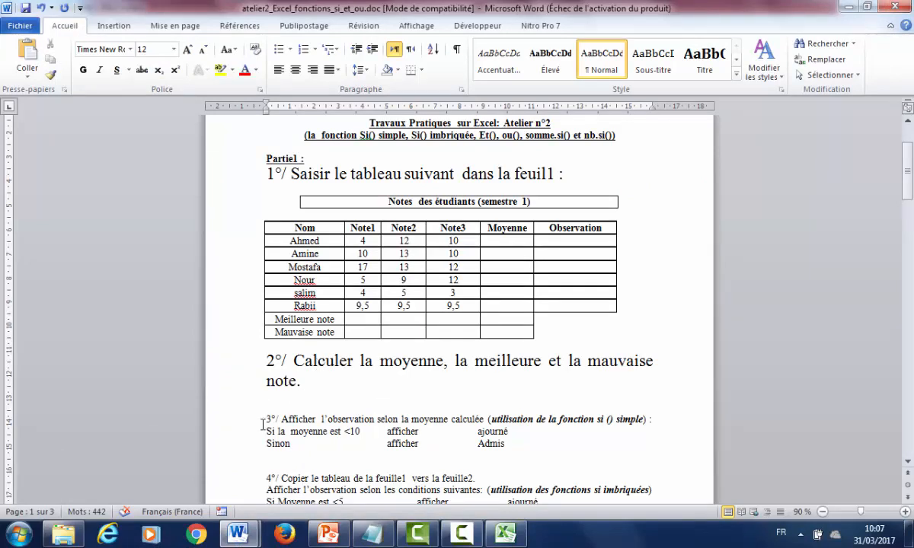
# Enlarge the text of question 3°, including its Si and Sinon lines, to 20 points
pyautogui.moveTo(241, 419); pyautogui.dragTo(241, 443)
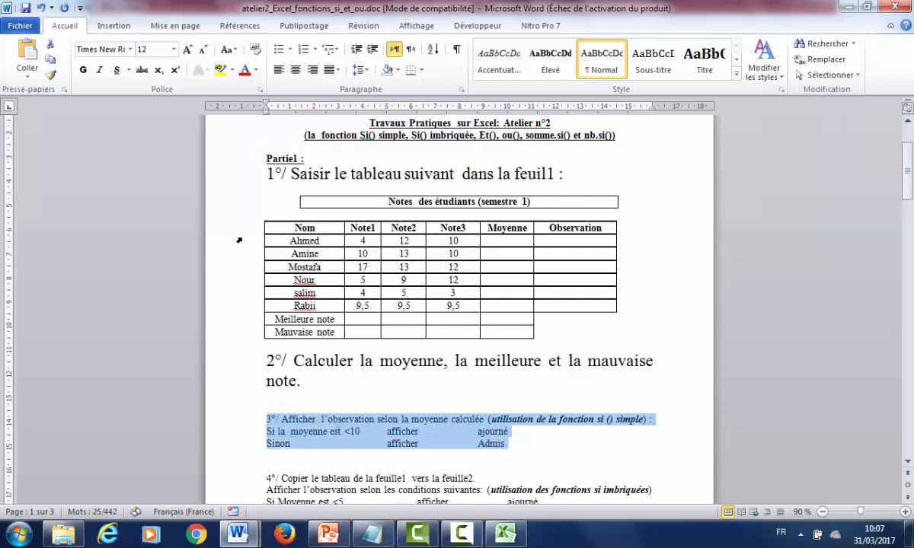
pyautogui.click(187, 49)
pyautogui.click(187, 49)
pyautogui.click(188, 49)
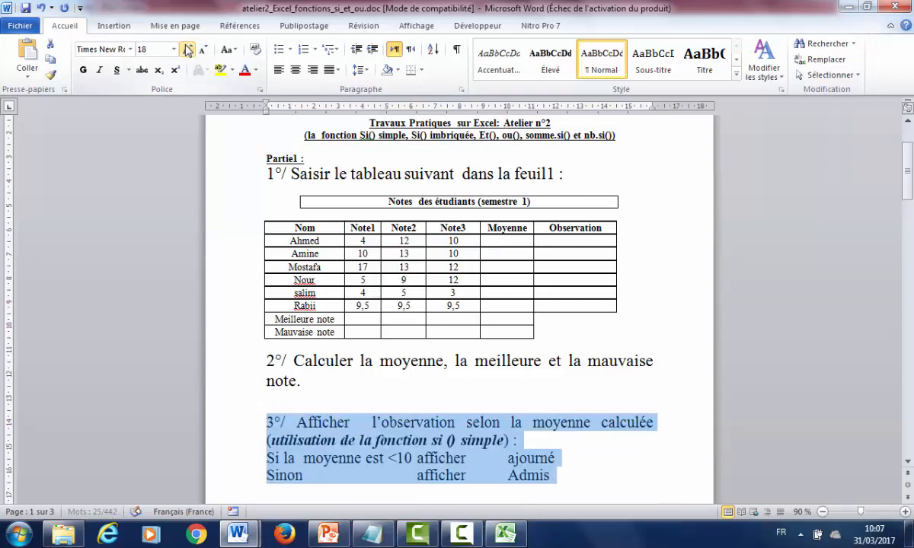
pyautogui.click(187, 49)
pyautogui.click(590, 481)
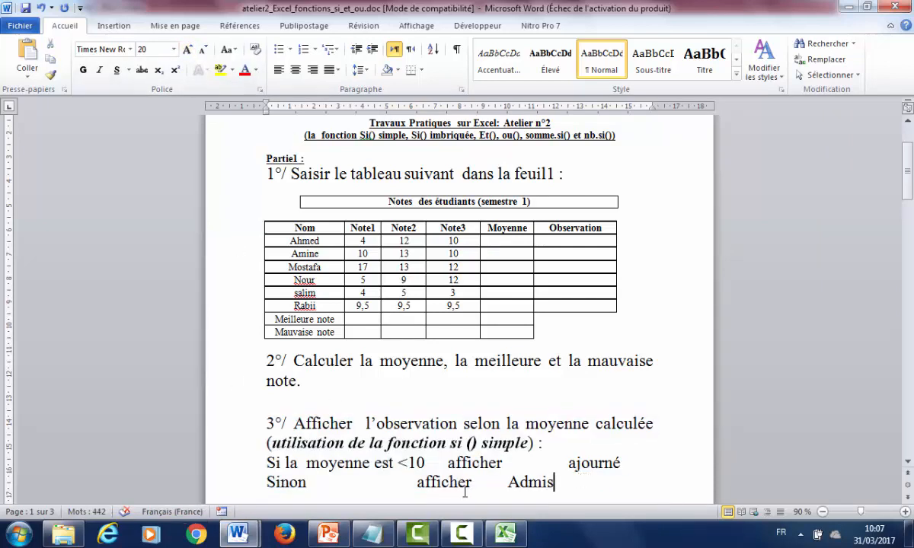
# Adjust the tab spacing so "afficher", "ajourné" and "Admis" line up across the Si and Sinon lines of question 3°
pyautogui.click(418, 487)
pyautogui.press('Tab')
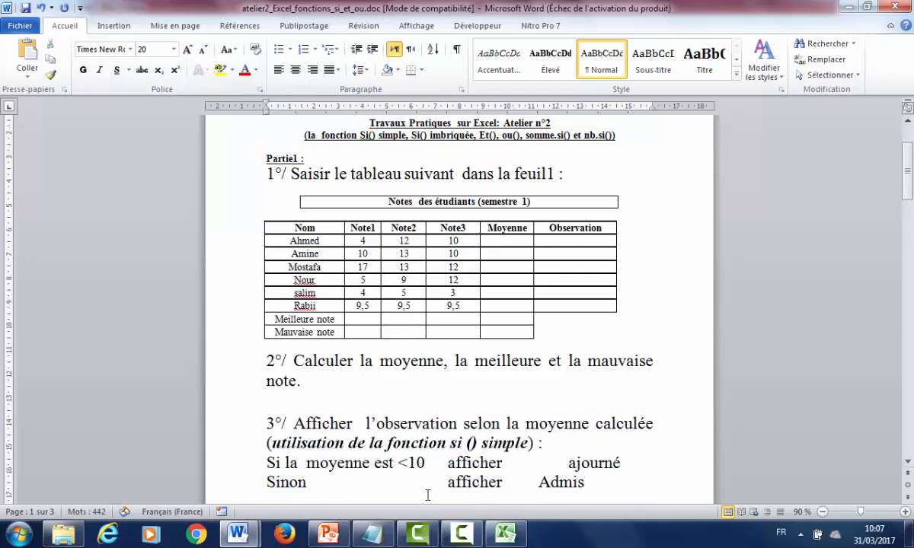
pyautogui.click(546, 465)
pyautogui.press('BackSpace')
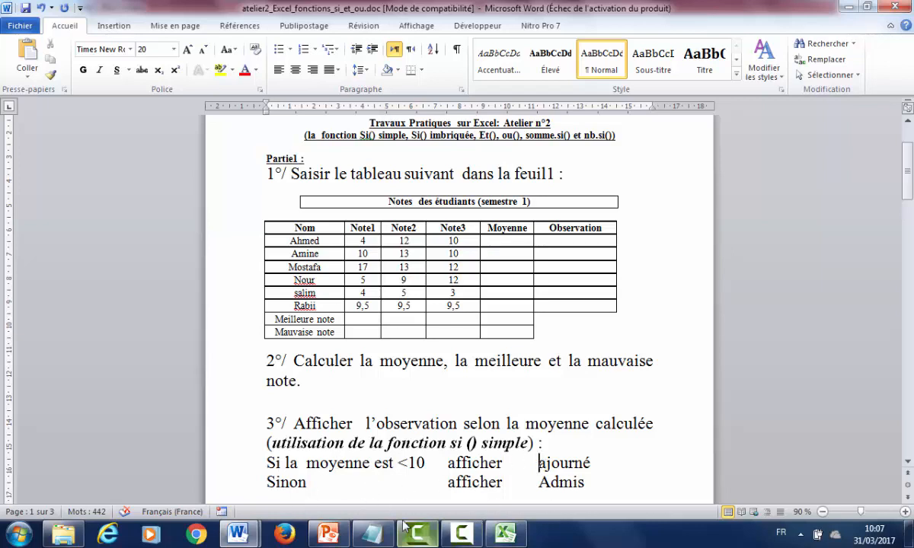
# Switch to the Excel workbook, cancel the formula edit in F5 and widen column G to fit the Observation heading on one line
pyautogui.click(523, 533)
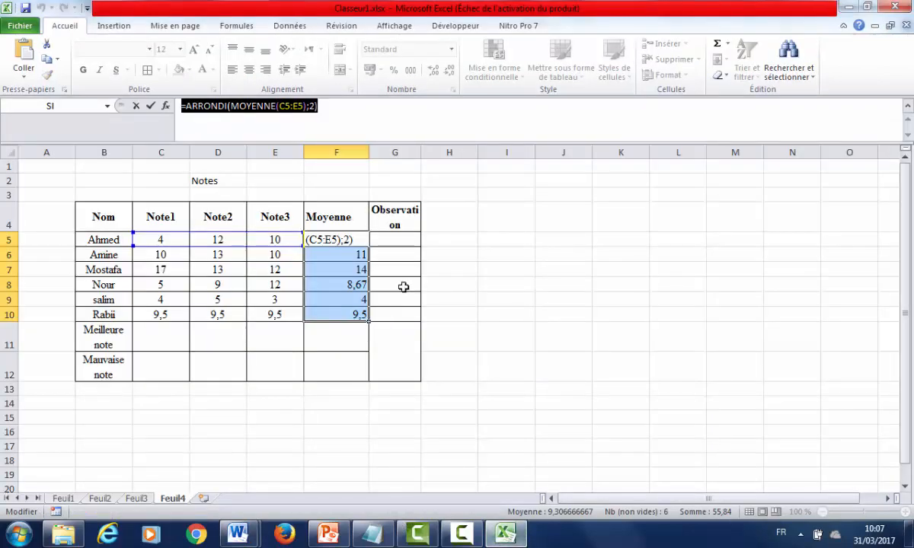
pyautogui.write('=')
pyautogui.click(422, 155)
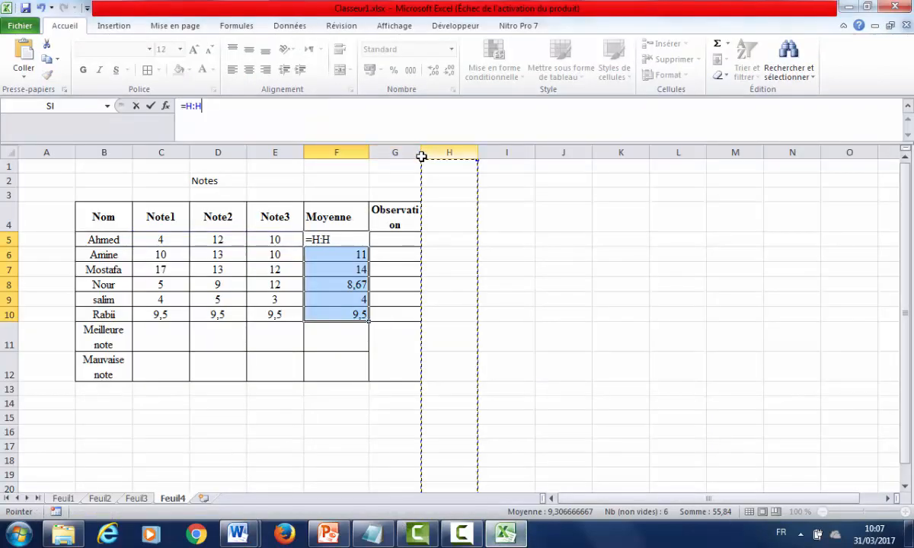
pyautogui.press('Escape')
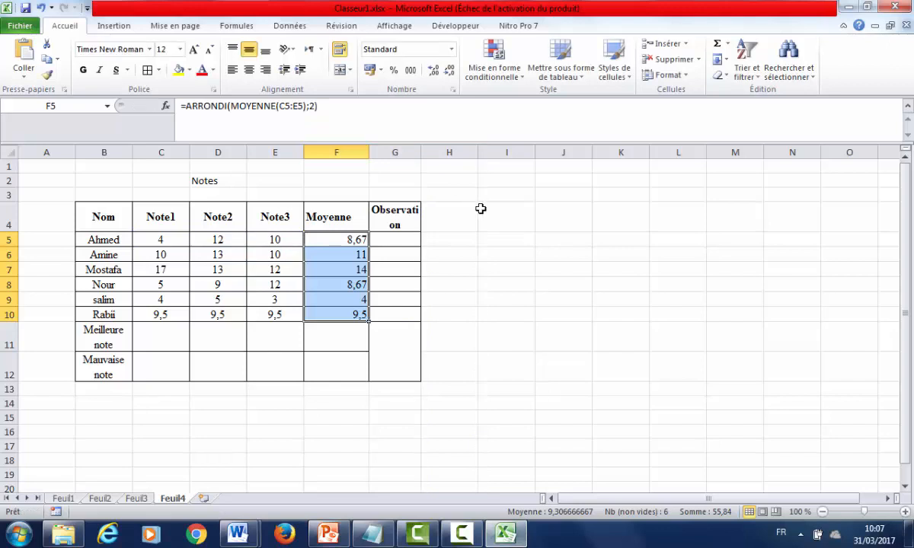
pyautogui.click(489, 283)
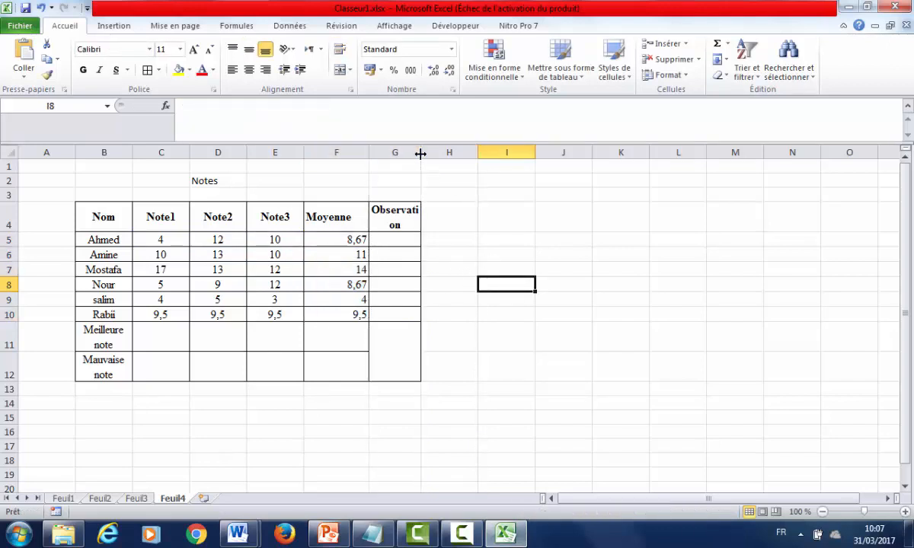
pyautogui.moveTo(421, 154); pyautogui.dragTo(438, 153)
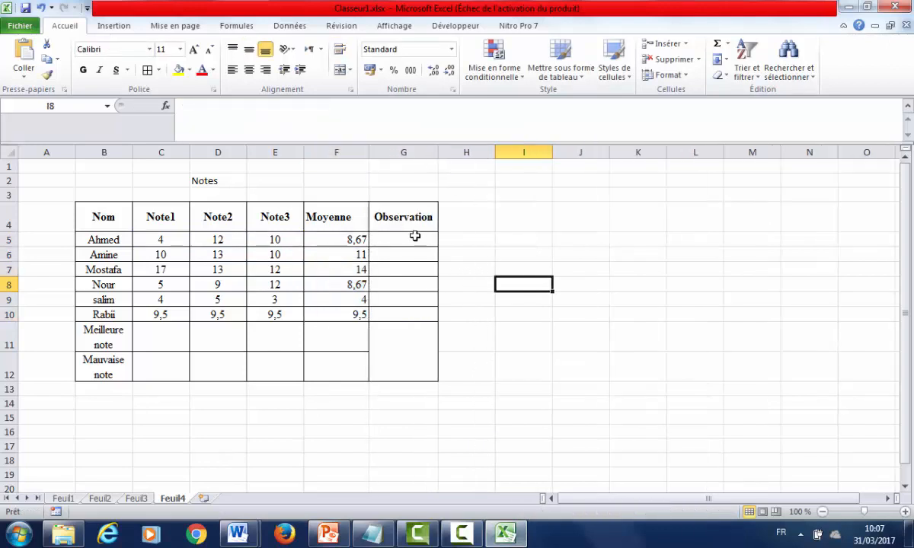
# Start a formula in cell G5 and insert the SI function from the recently used functions
pyautogui.click(404, 239)
pyautogui.write('=')
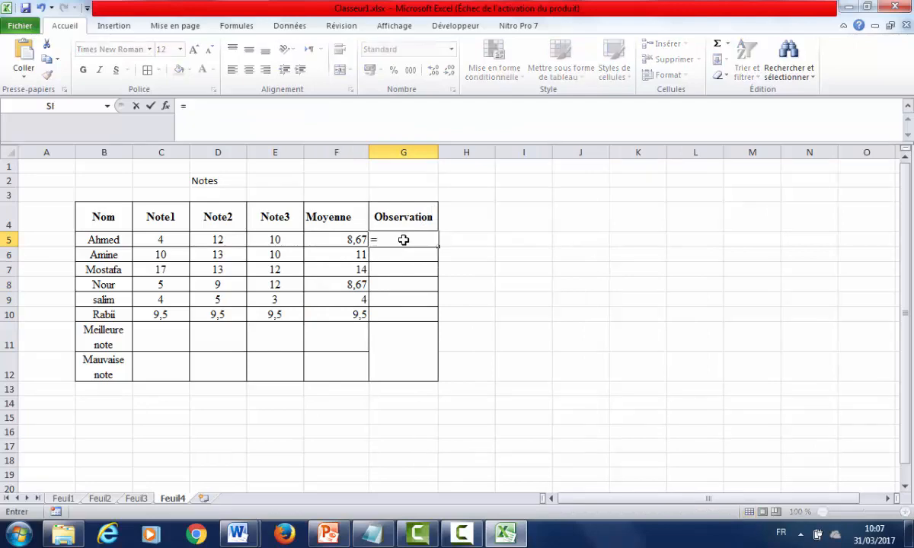
pyautogui.click(166, 107)
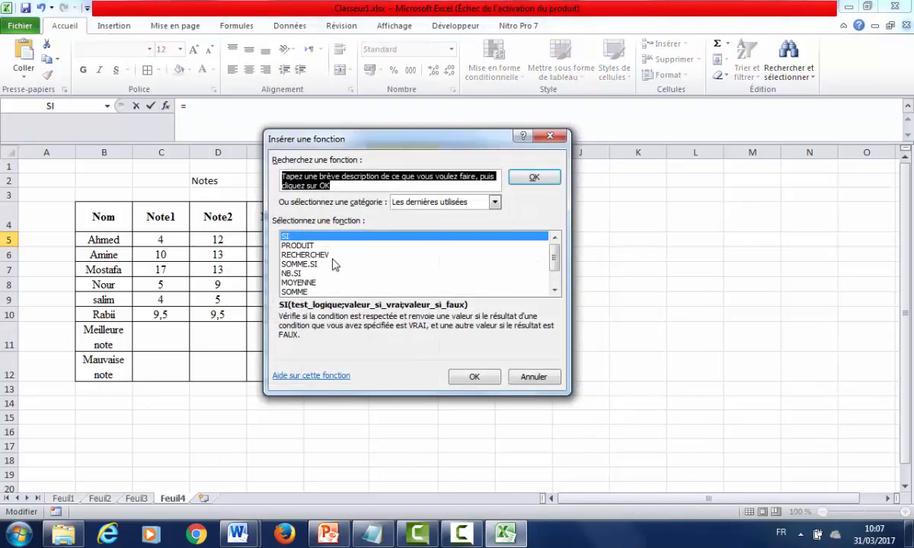
pyautogui.press('Tab')
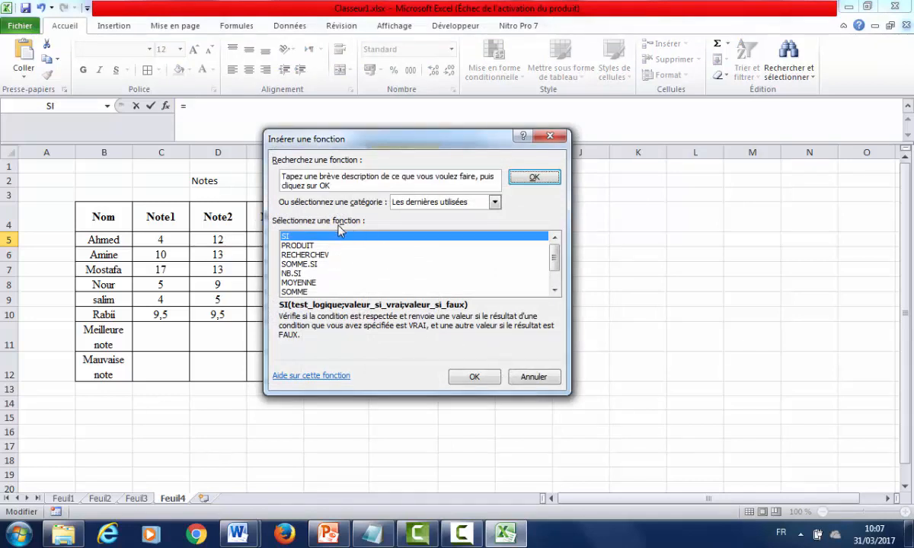
pyautogui.click(471, 378)
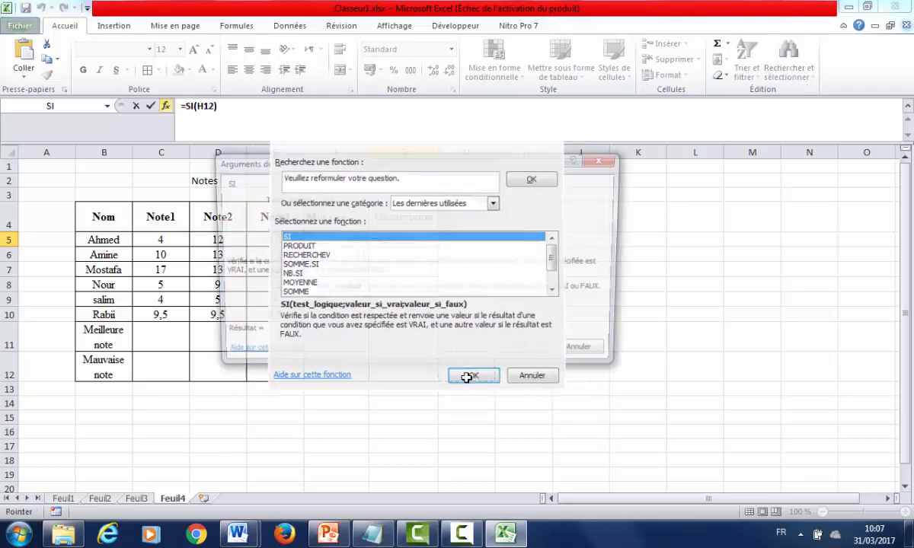
# Move the function arguments dialog clear of the table and set the logical test to F5<10
pyautogui.moveTo(457, 154); pyautogui.dragTo(711, 188)
pyautogui.press('BackSpace')
pyautogui.press('BackSpace')
pyautogui.press('BackSpace')
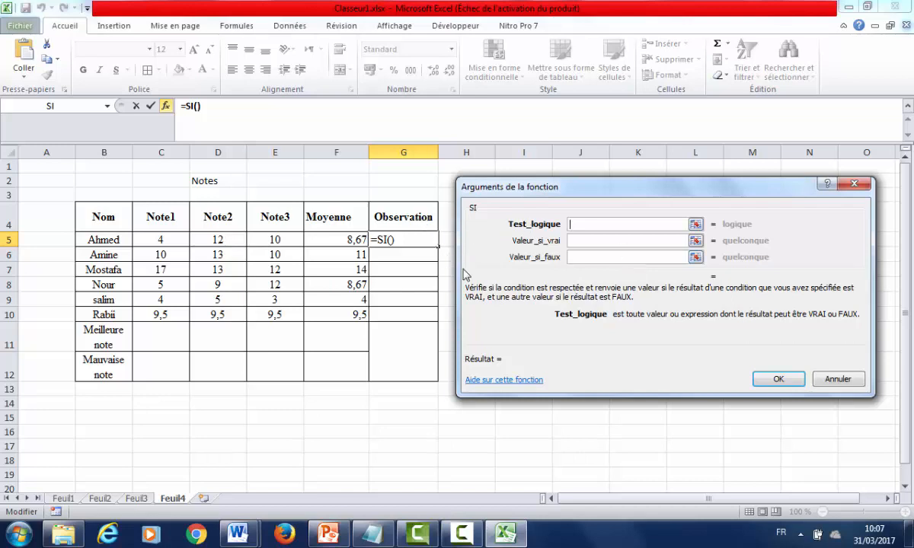
pyautogui.write('F5')
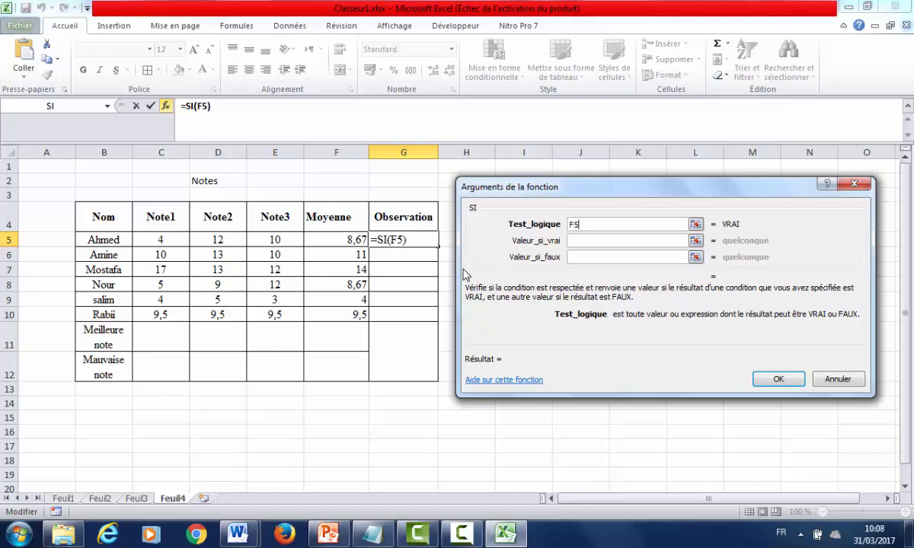
pyautogui.write('<10')
# Set the value if true of the SI function to "Ajouné"
pyautogui.click(578, 243)
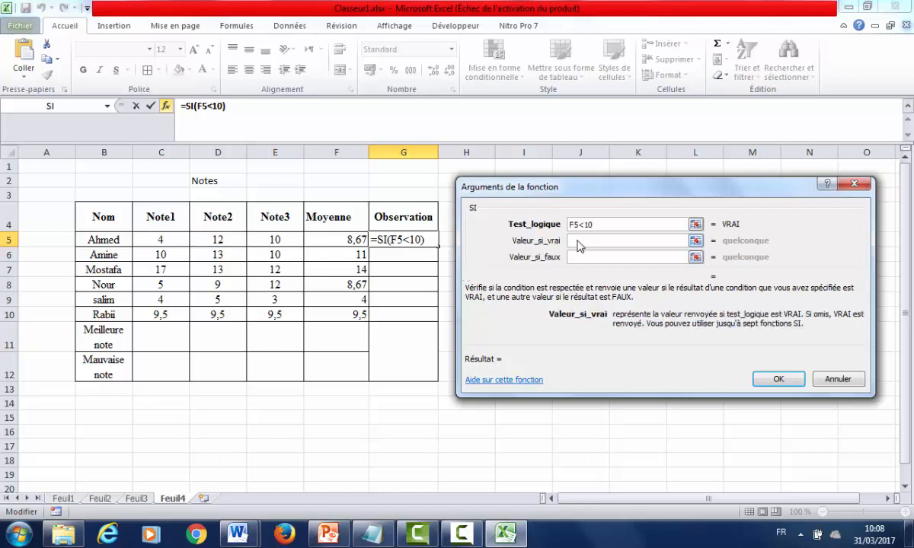
pyautogui.write('Ajour,é')
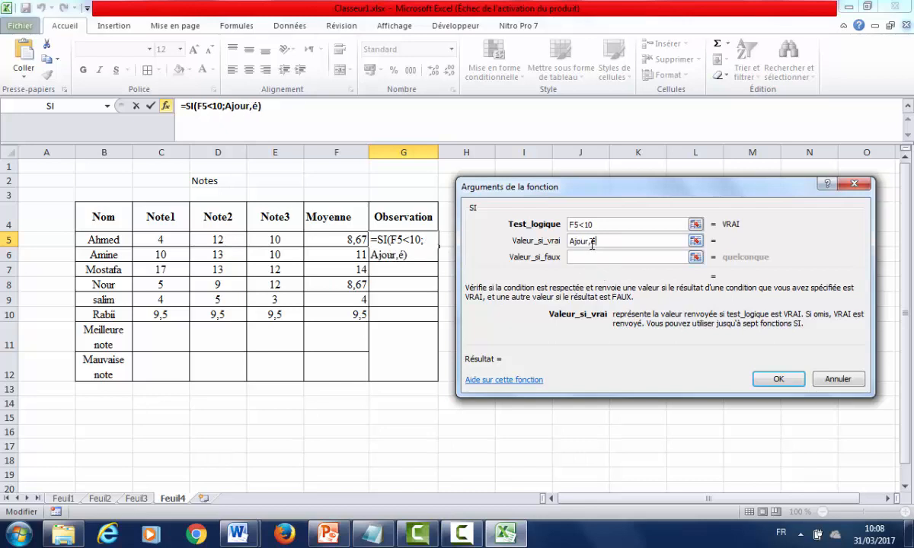
pyautogui.press('Left')
pyautogui.press('Left')
pyautogui.press('BackSpace')
pyautogui.write('n')
pyautogui.press('Delete')
# Complete the SI formula in G5 with "Admis" as the value if false
pyautogui.click(605, 259)
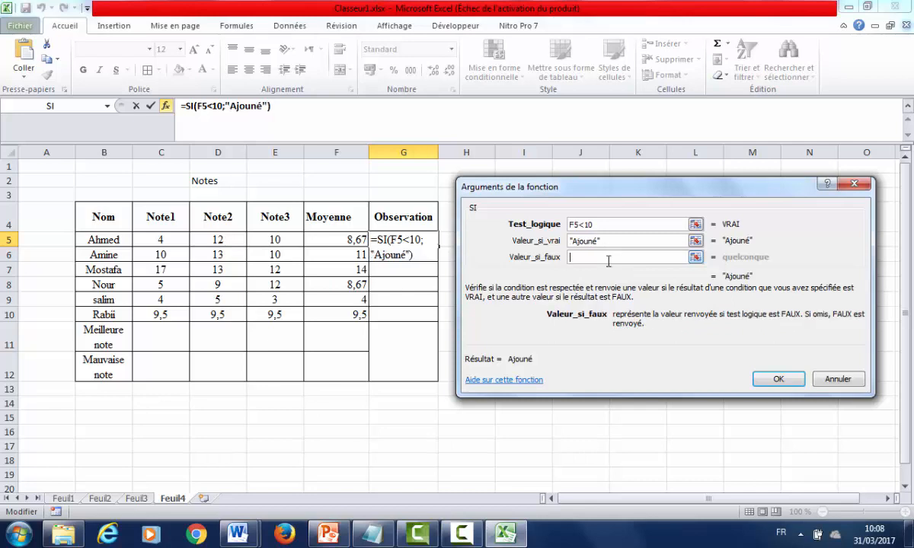
pyautogui.write('Admios')
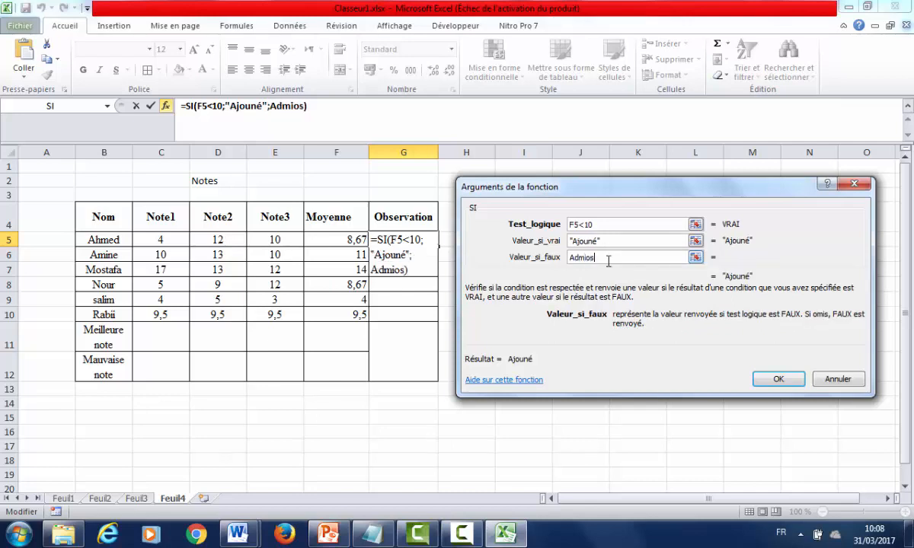
pyautogui.press('Return')
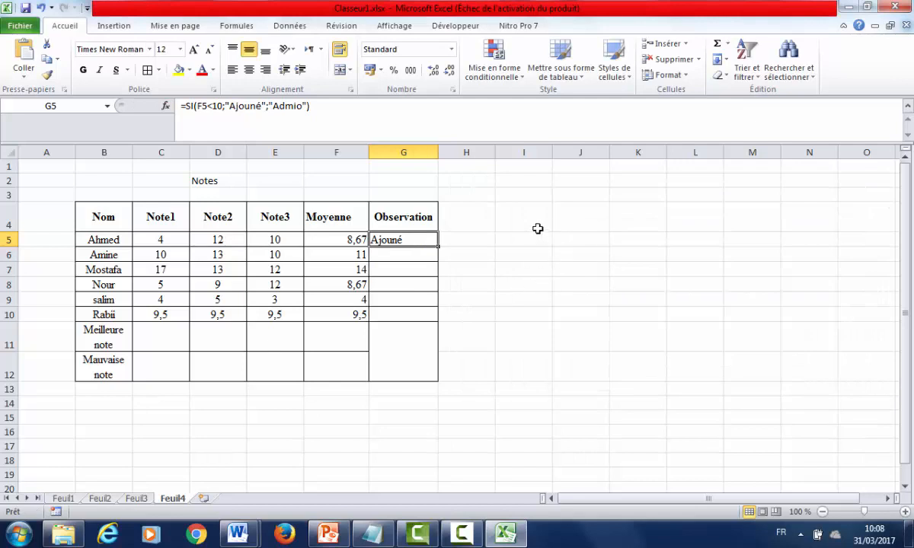
pyautogui.click(301, 106)
pyautogui.press('BackSpace')
pyautogui.write('s')
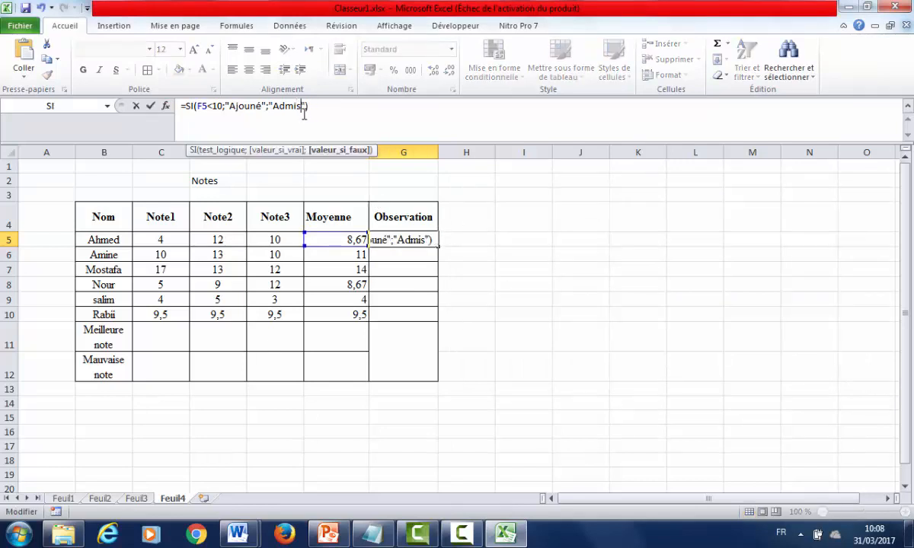
pyautogui.press('Return')
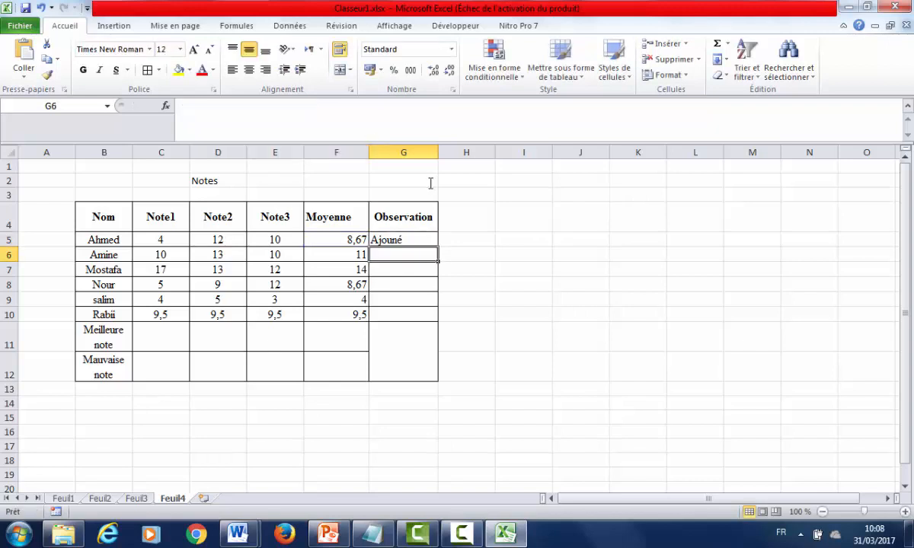
# Fill the SI formula from G5 down to G10 for all students in the Observation column
pyautogui.click(403, 241)
pyautogui.moveTo(438, 247); pyautogui.dragTo(429, 317)
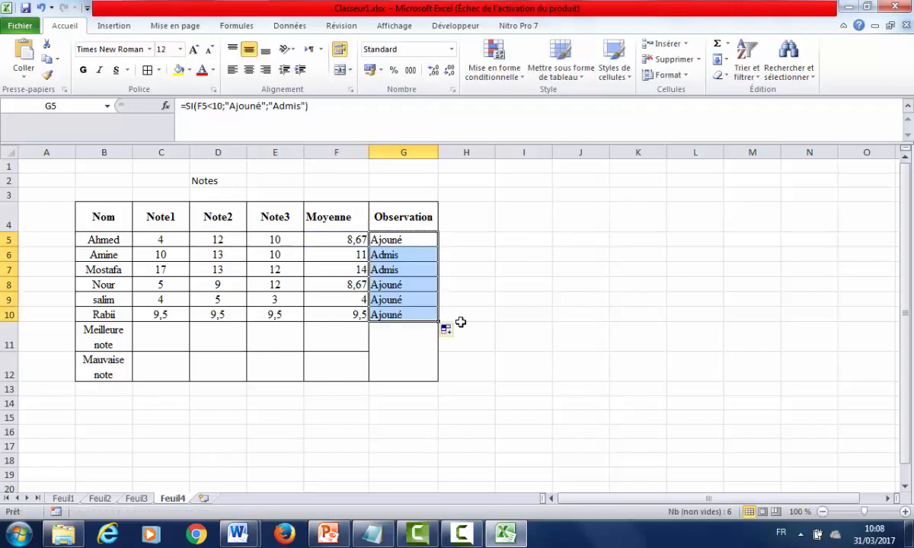
pyautogui.click(481, 267)
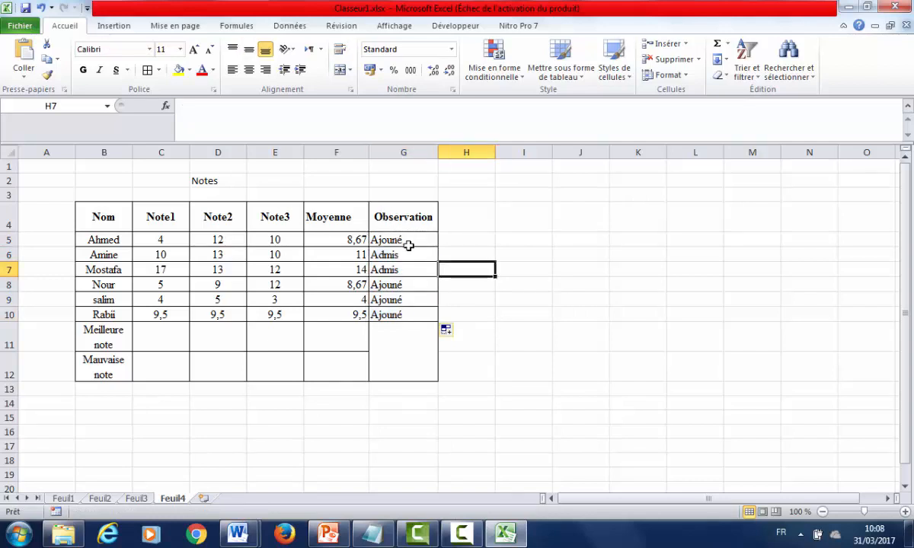
# Copy the SI formula text of cell G5 and switch to the Notepad file solutions_atelier1.txt
pyautogui.click(398, 239)
pyautogui.moveTo(323, 101); pyautogui.dragTo(174, 103)
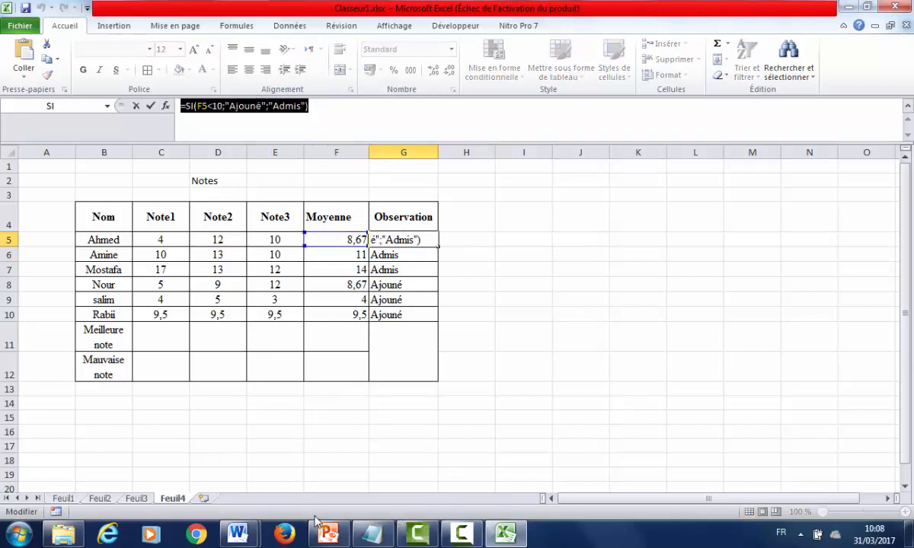
pyautogui.click(372, 533)
# Add the question number "2°/" on a new line below the heading "Atelier n°2:"
pyautogui.click(101, 477)
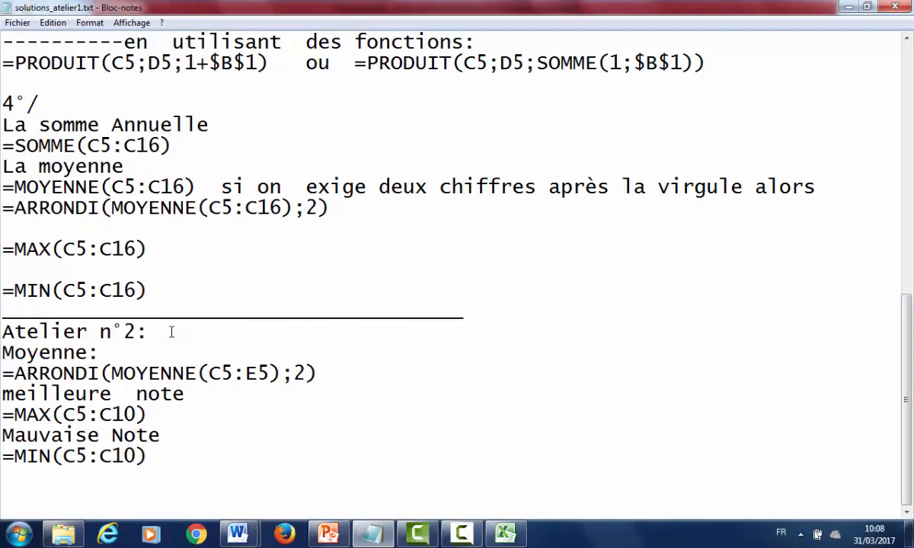
pyautogui.press('Return')
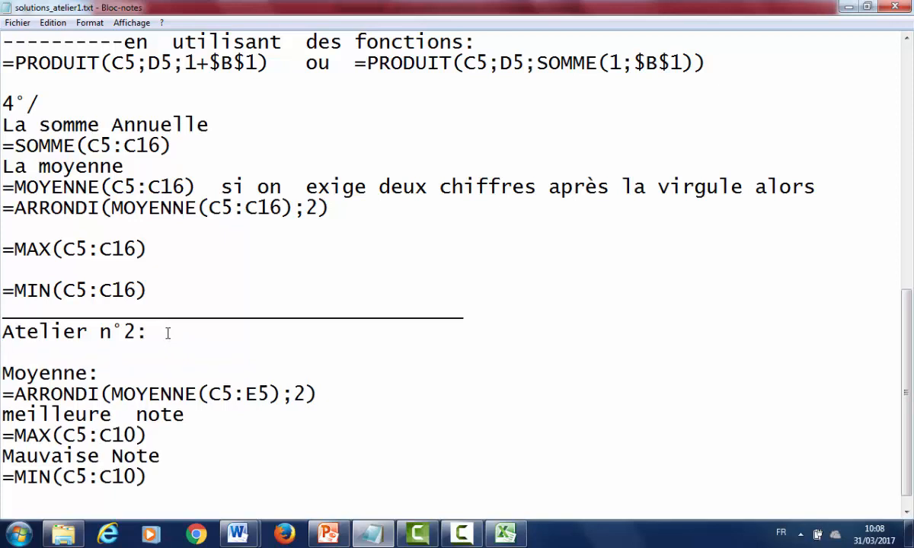
pyautogui.write('2°/')
# Below the MIN formula of Atelier n°2, add "3°/" followed by the line =SI(F5<10;"Ajourné";"Admis")
pyautogui.click(204, 477)
pyautogui.press('Return')
pyautogui.press('Return')
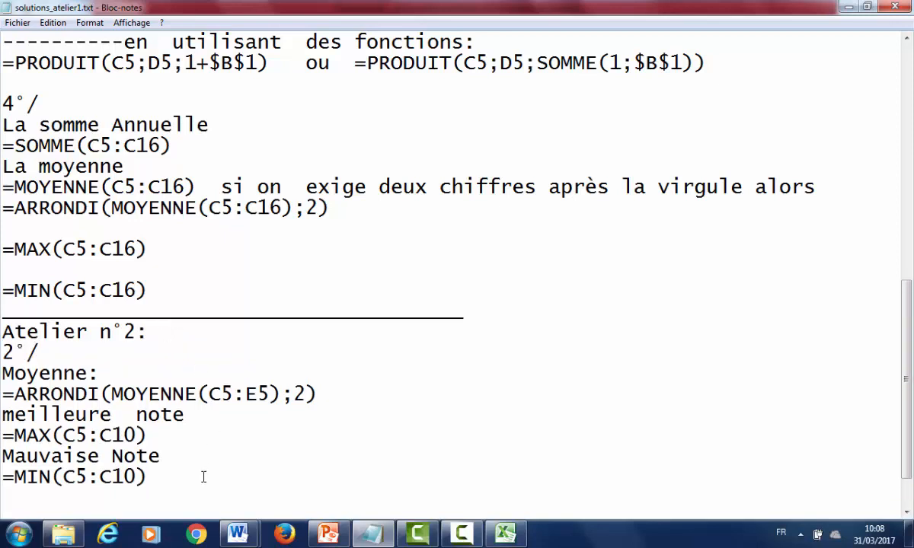
pyautogui.write('3°/')
pyautogui.press('Return')
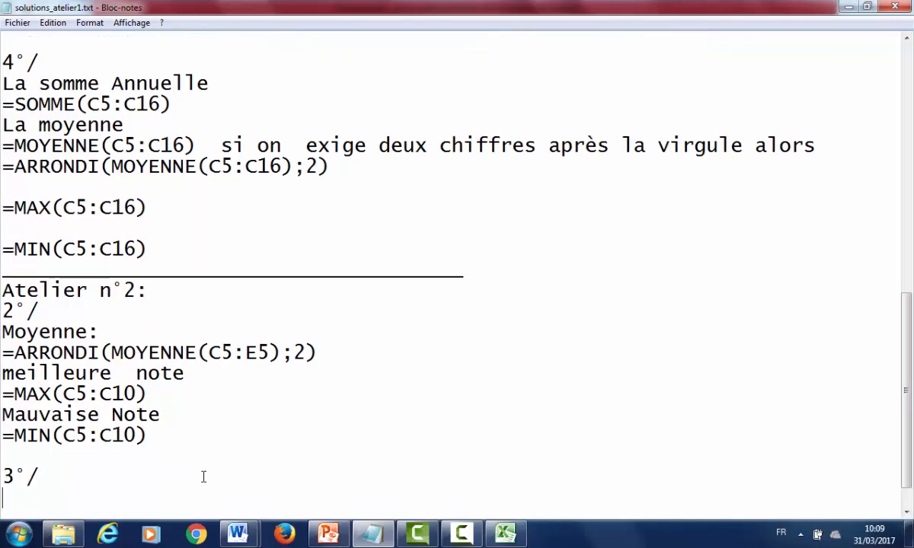
pyautogui.write('=SI(F5<10;"Ajouné";"Admis")')
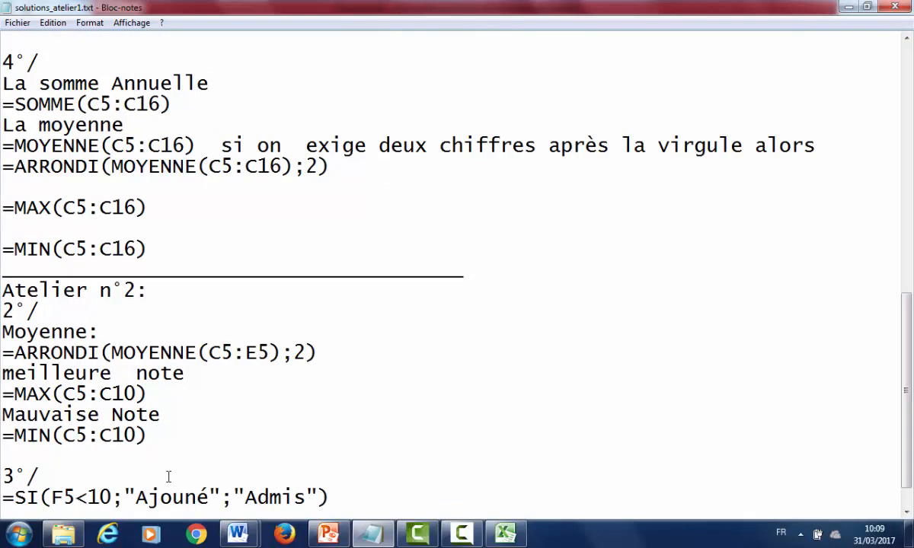
pyautogui.click(184, 497)
pyautogui.write('r')
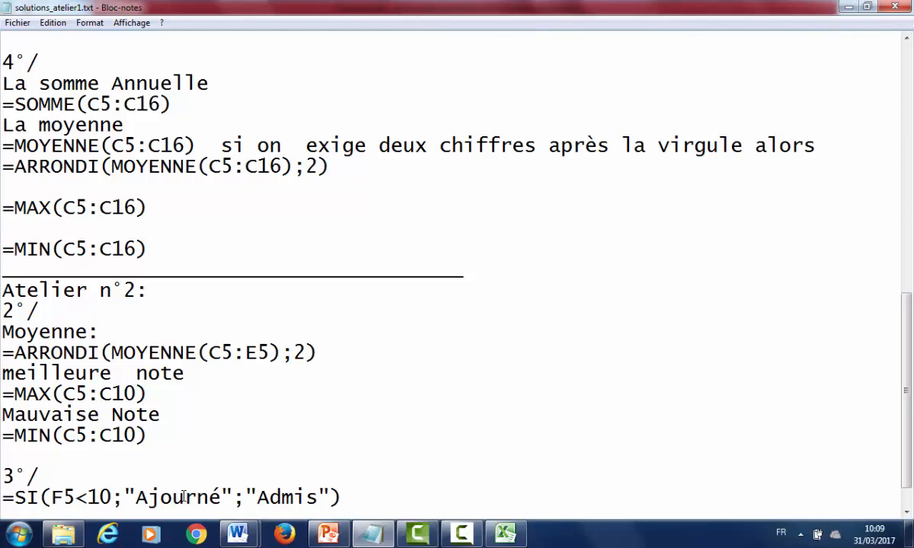
# After the SI formula under 3°/, add "ou" and a copy of the same formula on that line
pyautogui.click(431, 480)
pyautogui.scroll(-1, 906, 396)
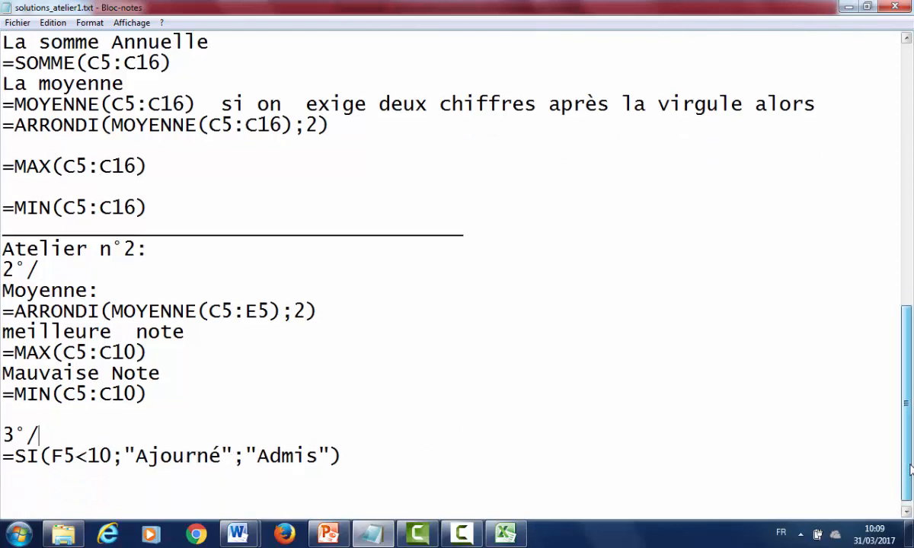
pyautogui.click(427, 457)
pyautogui.write('ou')
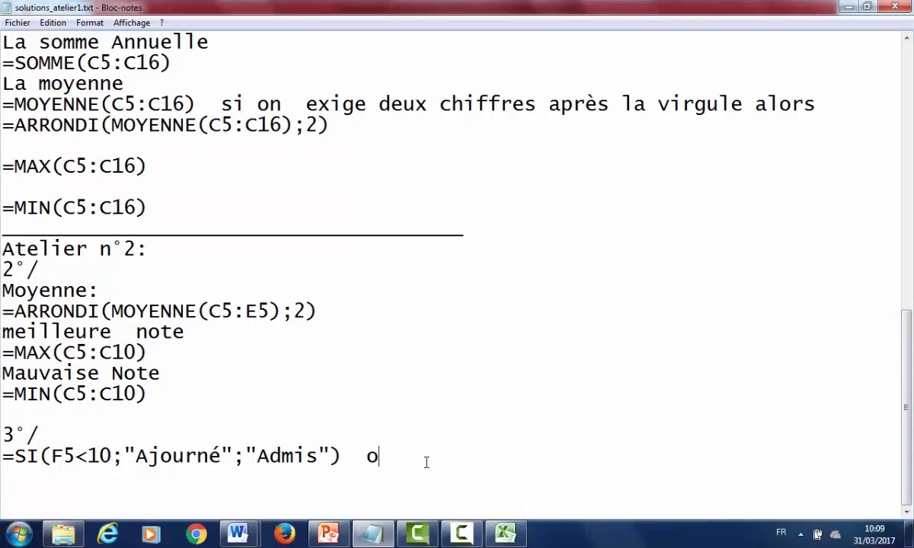
pyautogui.moveTo(5, 456); pyautogui.dragTo(361, 455)
pyautogui.hotkey('ctrl', 'c')
pyautogui.click(496, 456)
pyautogui.hotkey('ctrl', 'v')
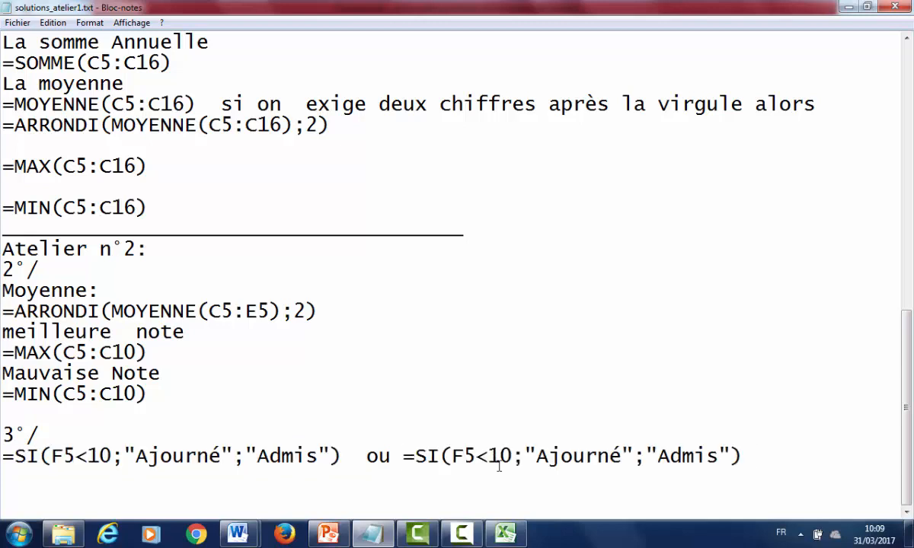
# Change the copied formula to the inverse condition =SI(F5>=10;"Admis";"Ajourné")
pyautogui.click(488, 456)
pyautogui.press('BackSpace')
pyautogui.write('>=')
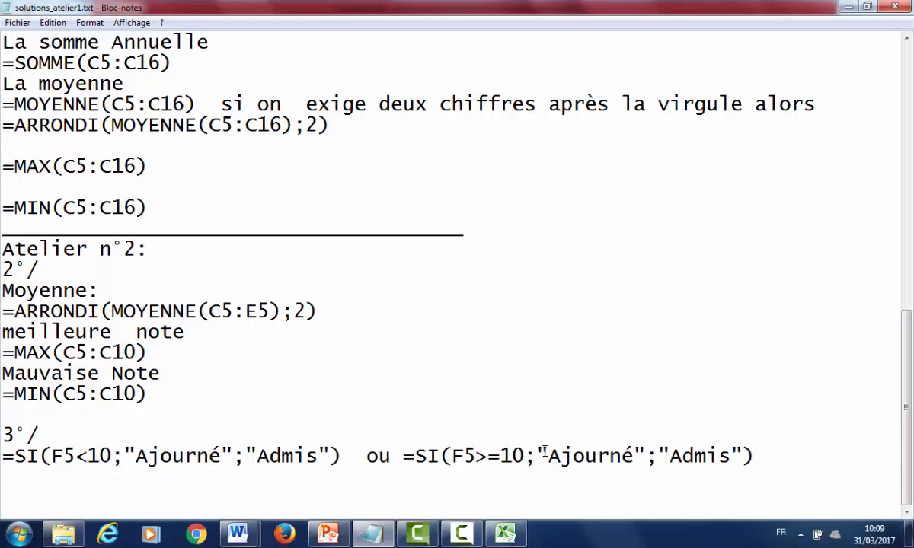
pyautogui.moveTo(543, 452); pyautogui.dragTo(646, 455)
pyautogui.moveTo(537, 455); pyautogui.dragTo(646, 453)
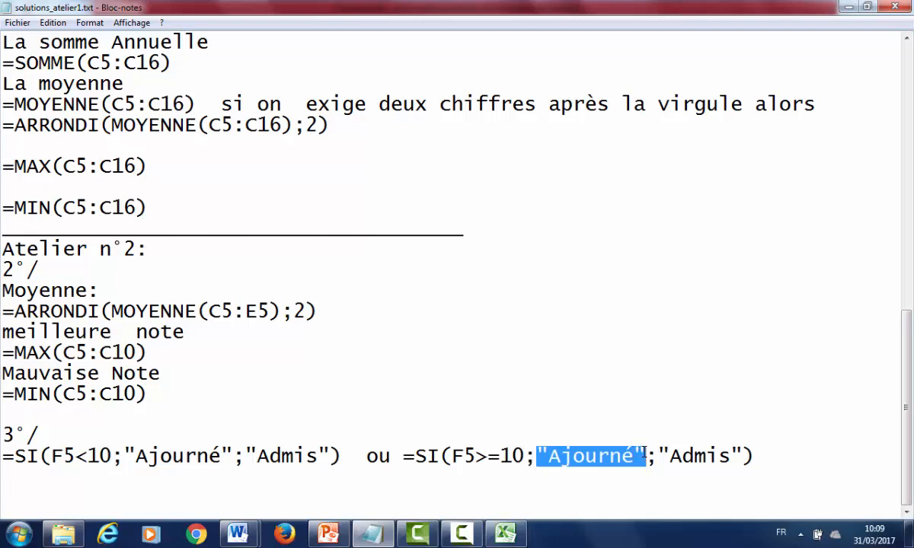
pyautogui.hotkey('ctrl', 'x')
pyautogui.press('BackSpace')
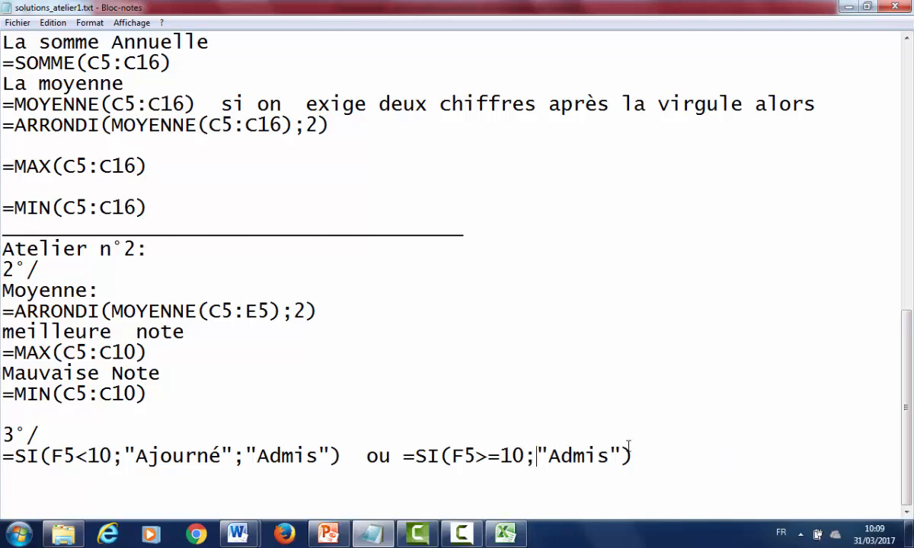
pyautogui.write(';')
pyautogui.hotkey('ctrl', 'v')
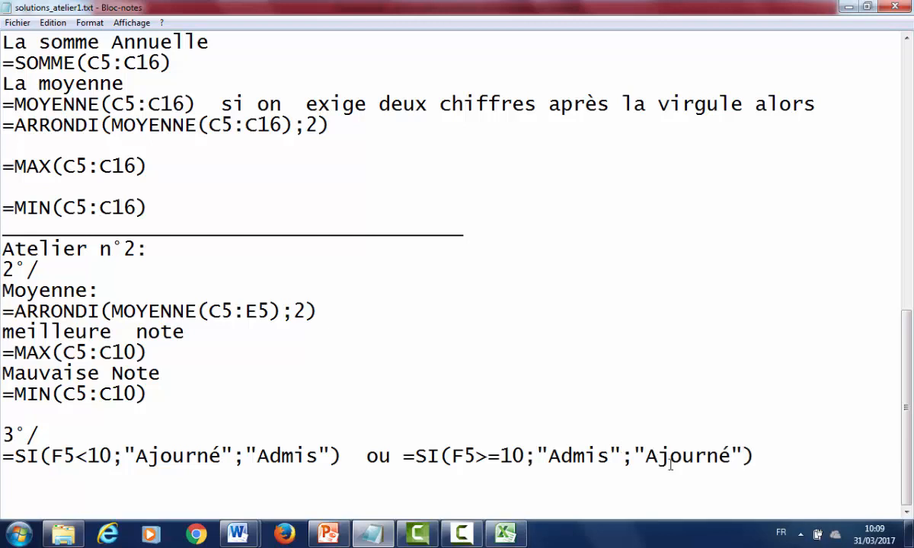